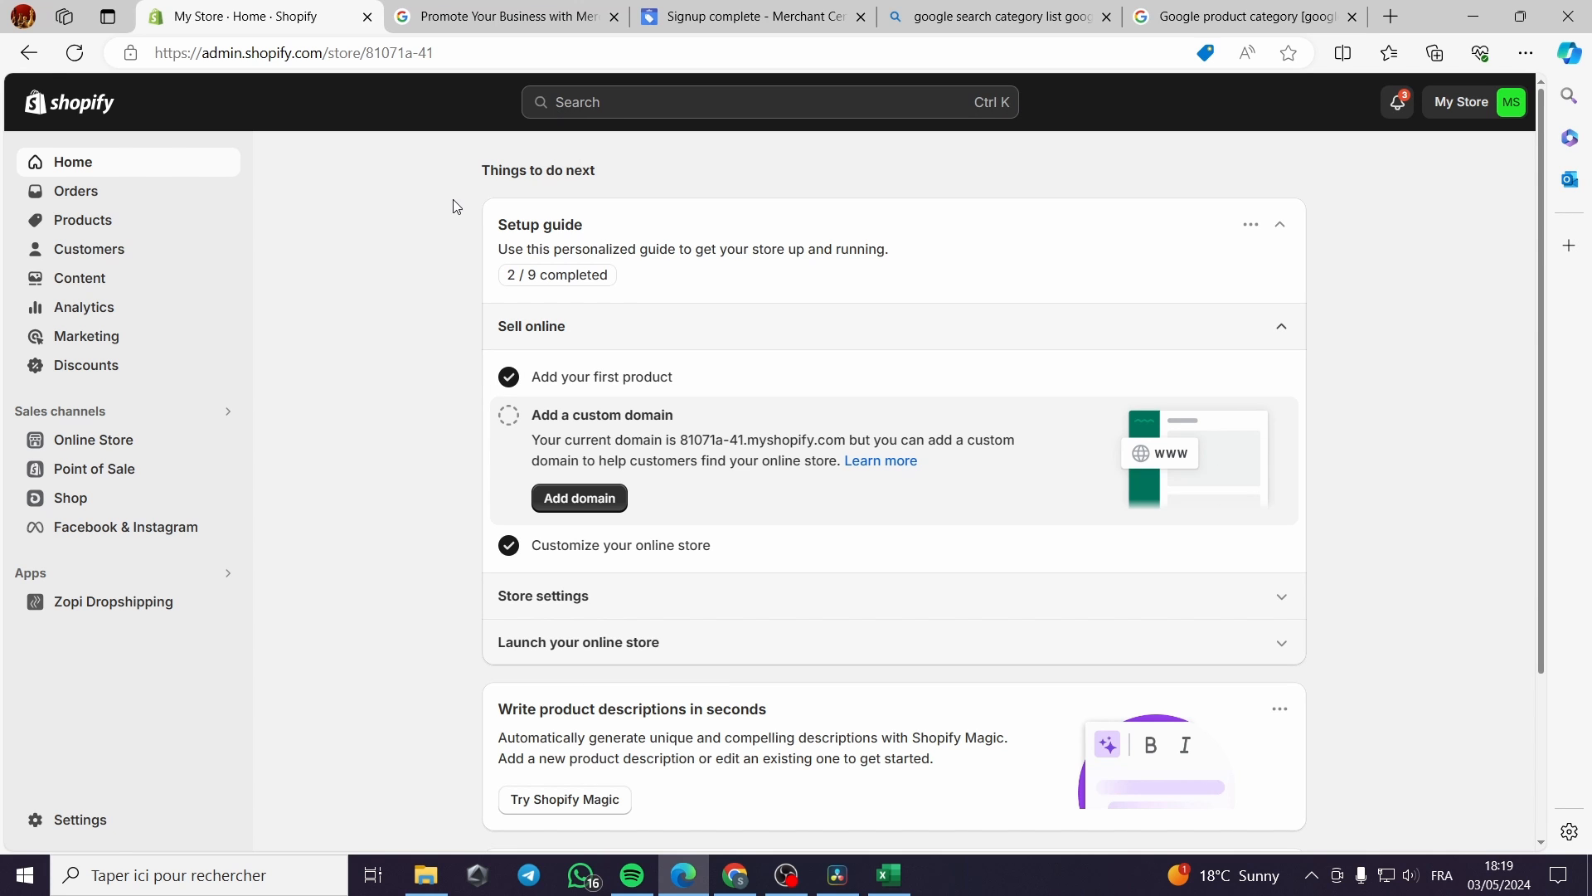
# - Review the Google for Retail sign-in options and the Merchant Center signup page with its frequently asked questions about the Shopify app
pyautogui.click(477, 20)
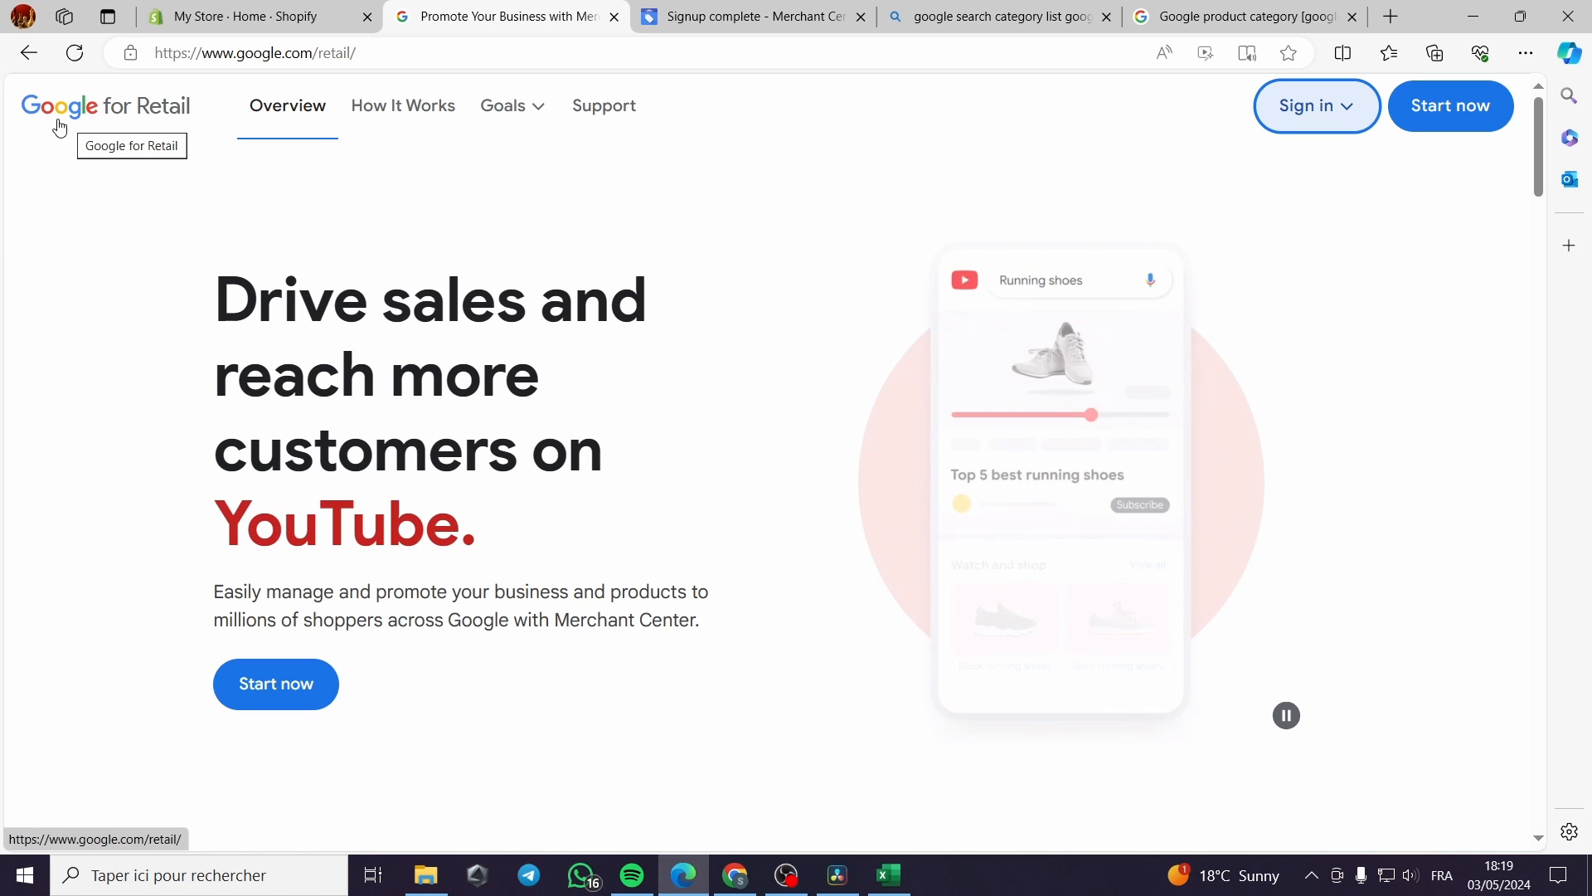
pyautogui.click(1357, 114)
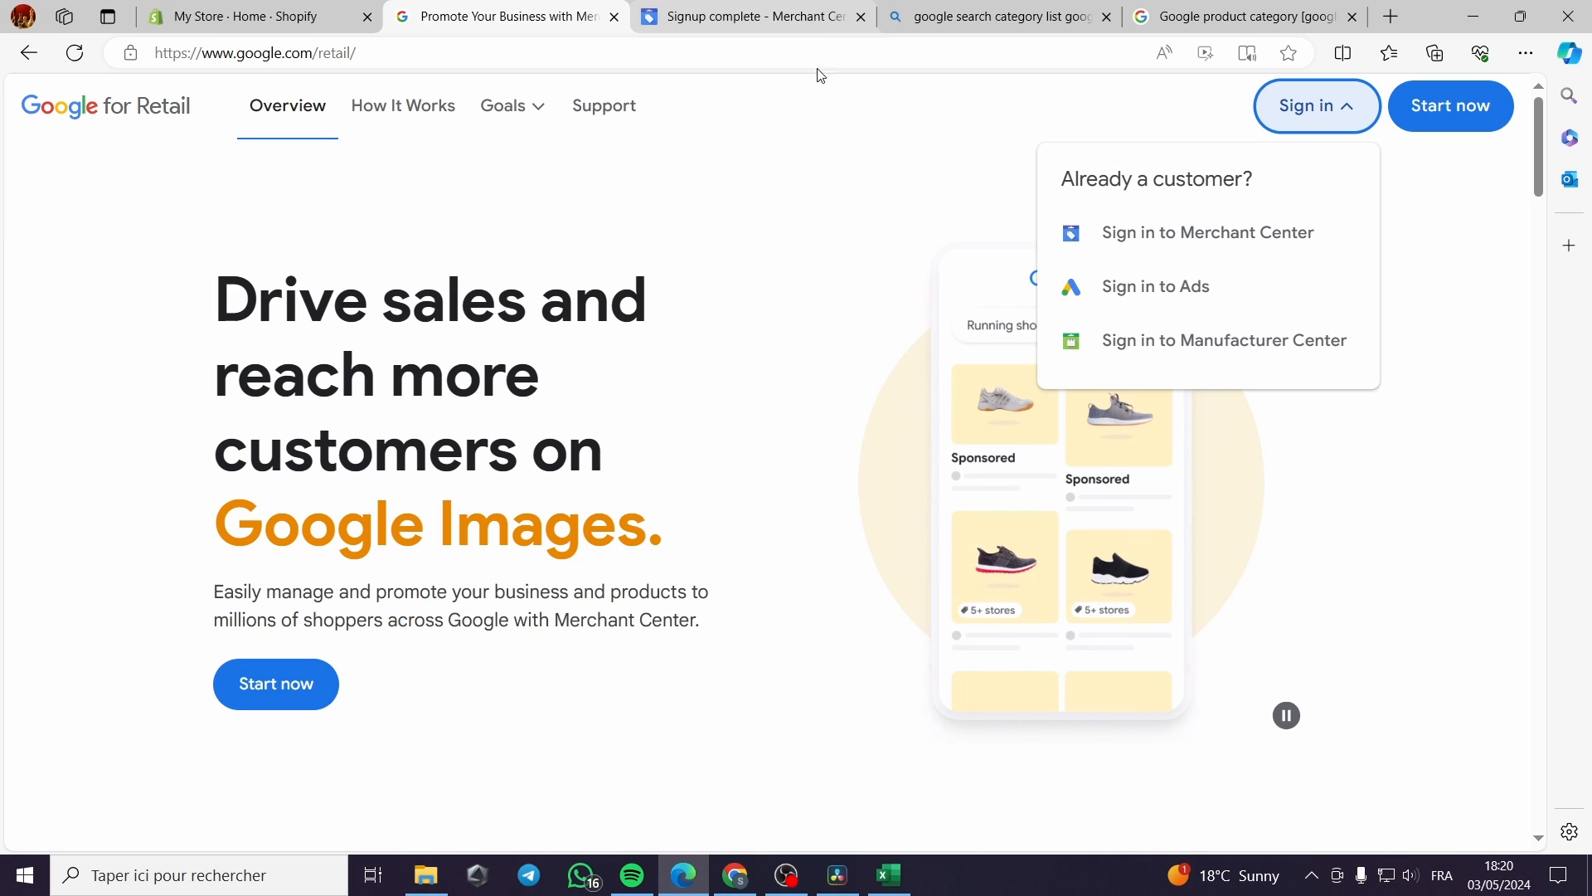
pyautogui.click(764, 20)
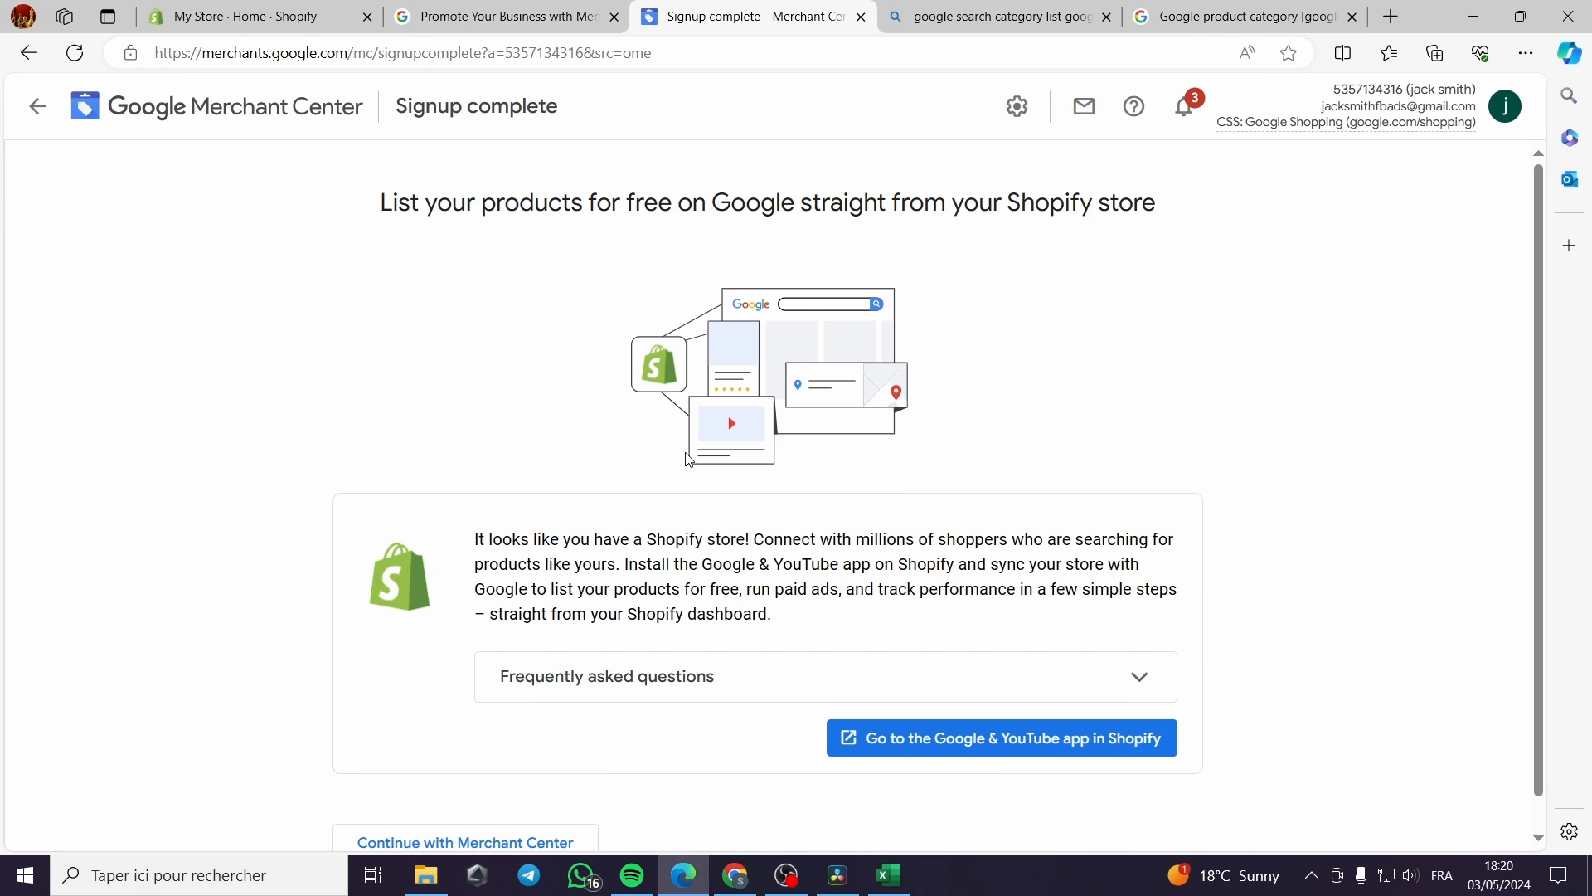
pyautogui.moveTo(558, 106); pyautogui.dragTo(398, 107)
pyautogui.click(581, 237)
pyautogui.scroll(-1, 638, 564)
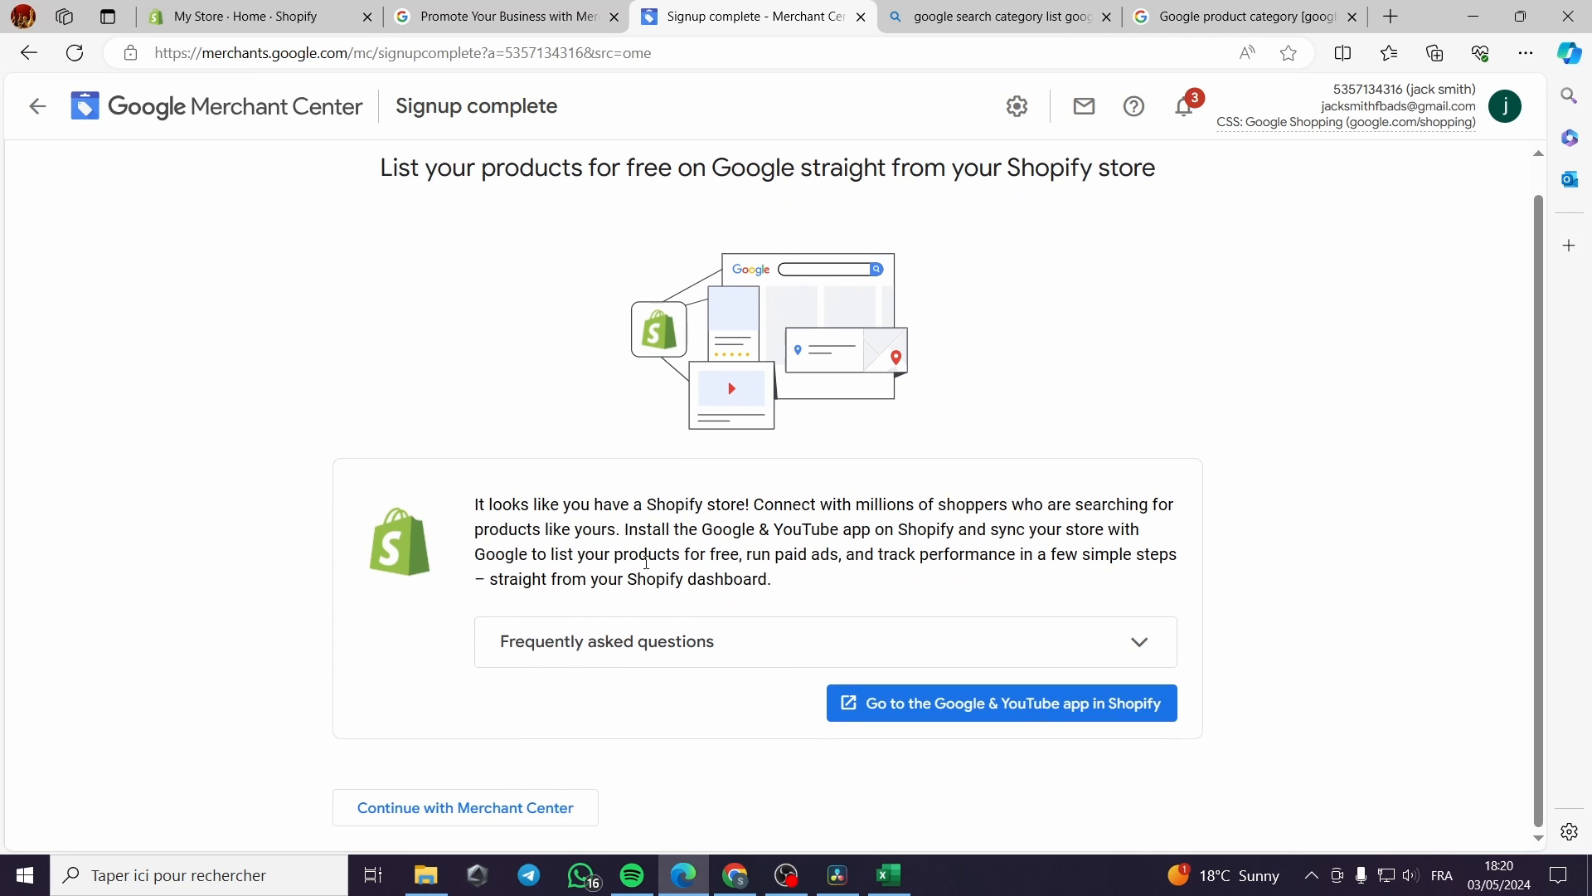
pyautogui.click(624, 654)
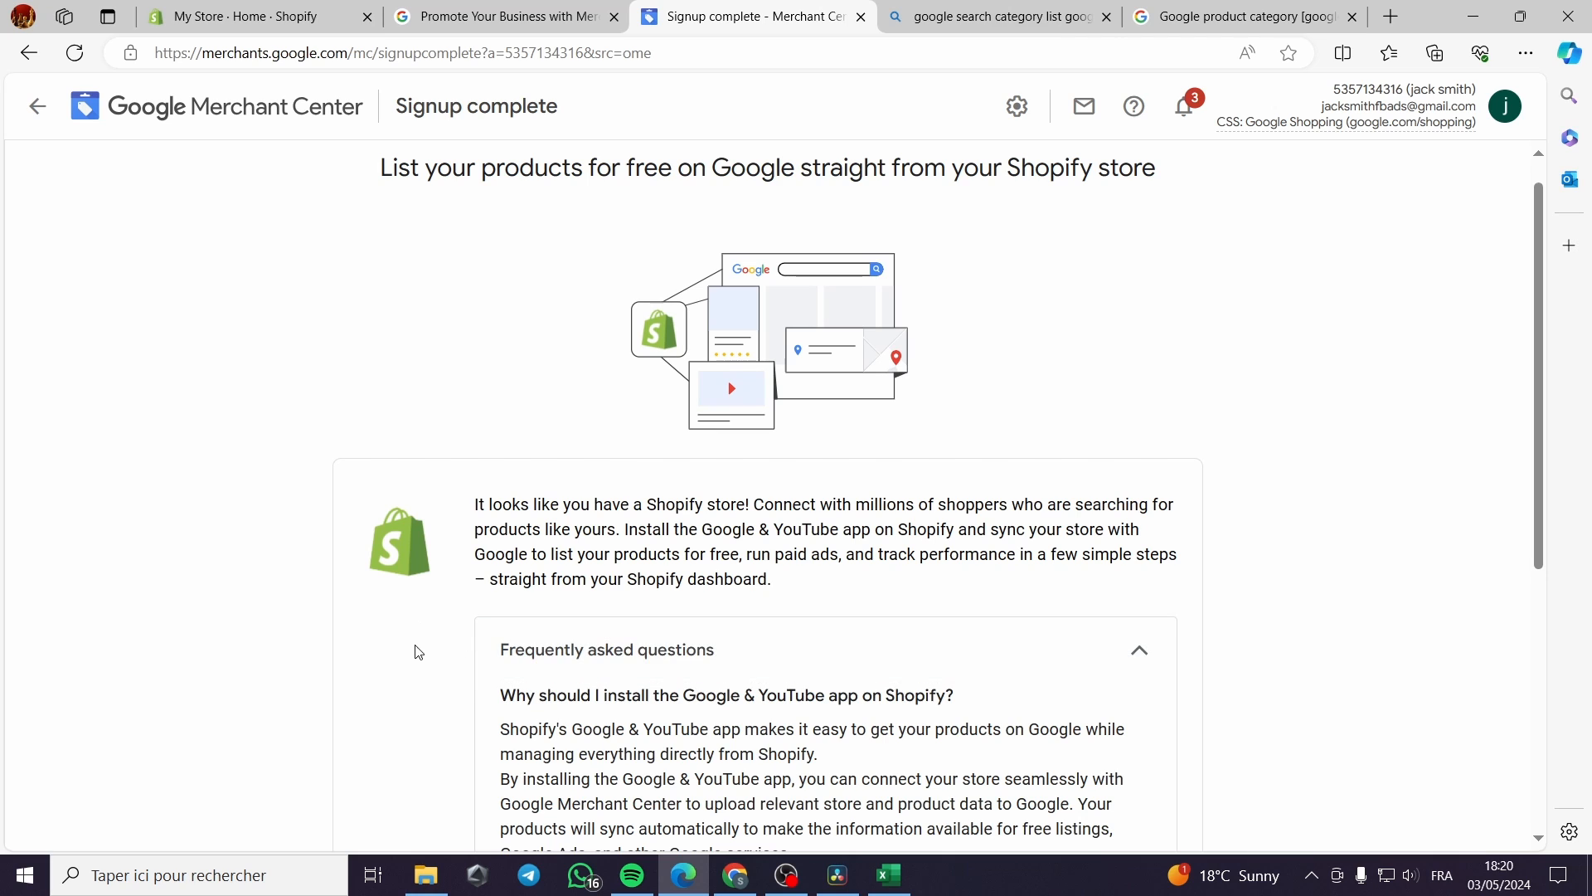
pyautogui.click(663, 655)
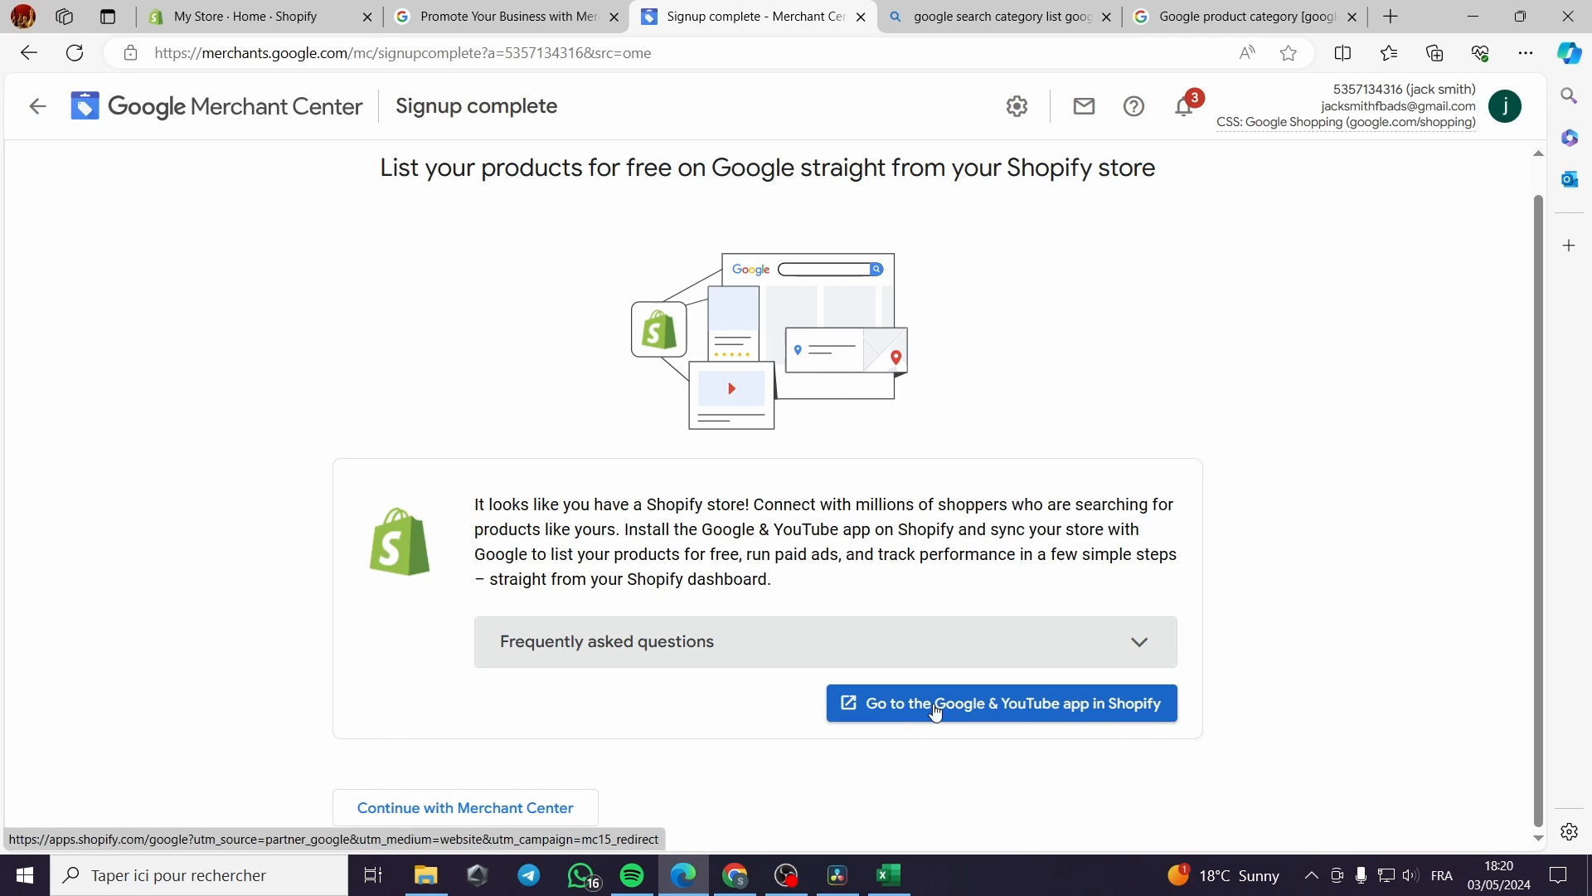
# - Search the Shopify admin for "google" and open the Google & YouTube app's store listing
pyautogui.click(340, 25)
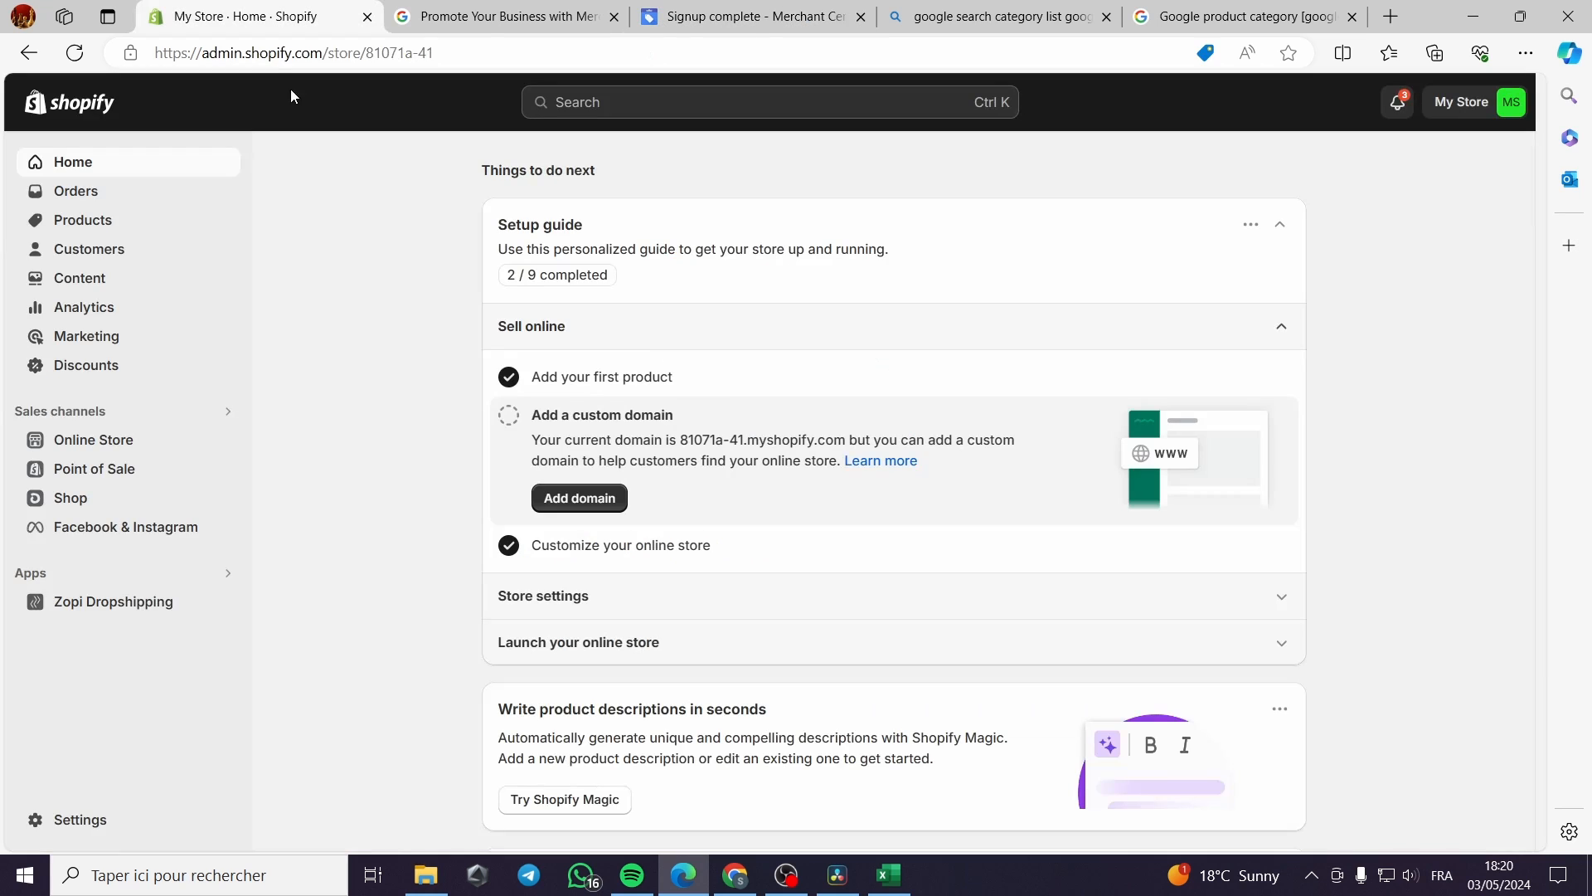
pyautogui.click(674, 112)
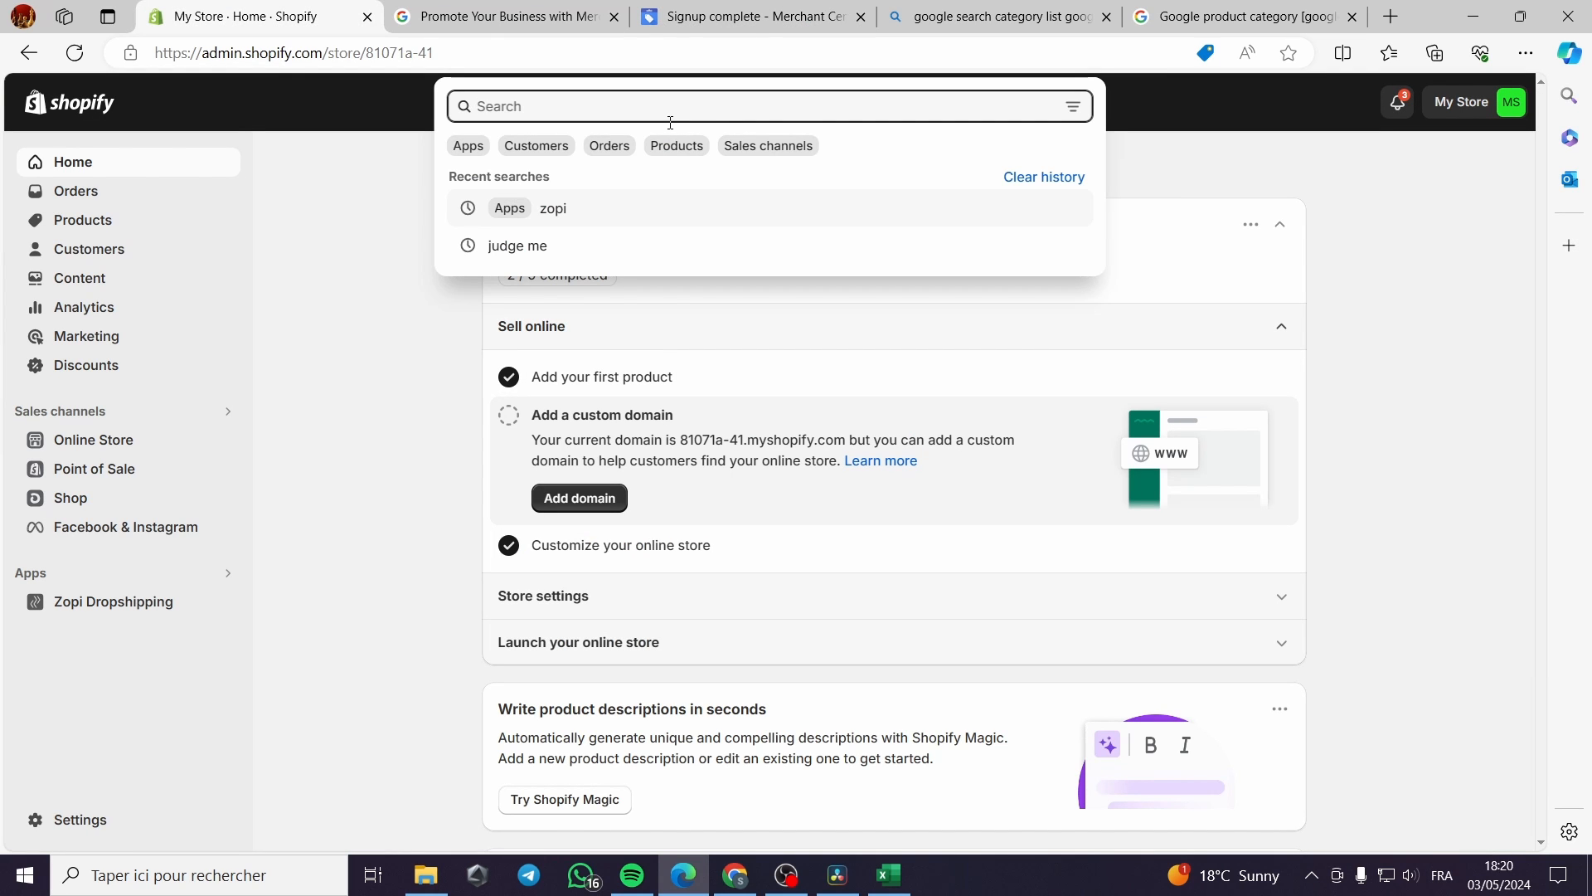
pyautogui.write('google')
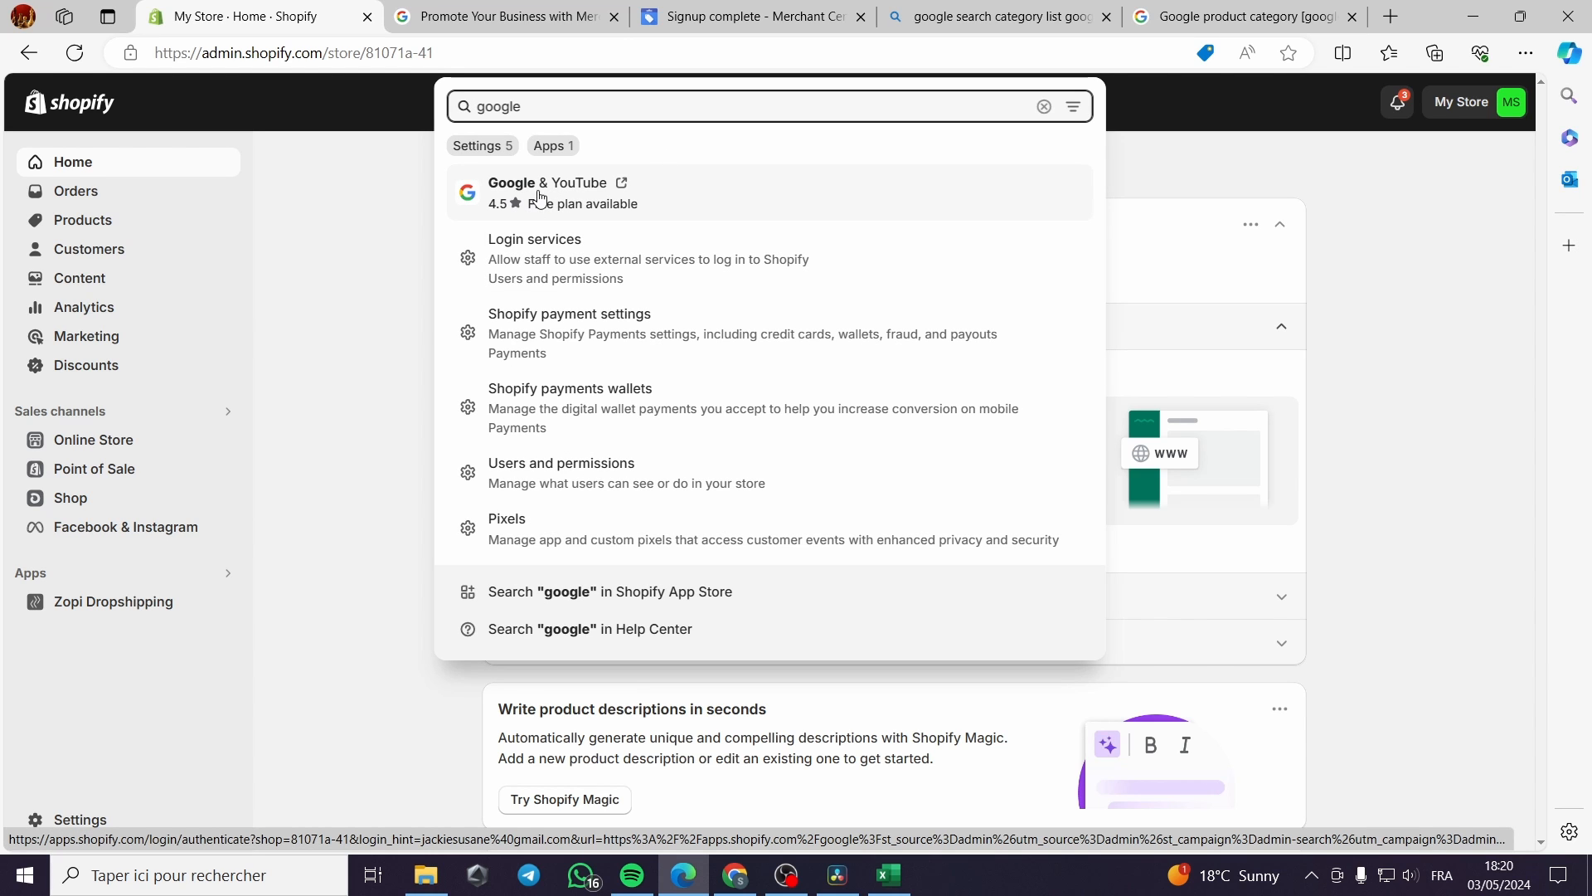
pyautogui.click(571, 198)
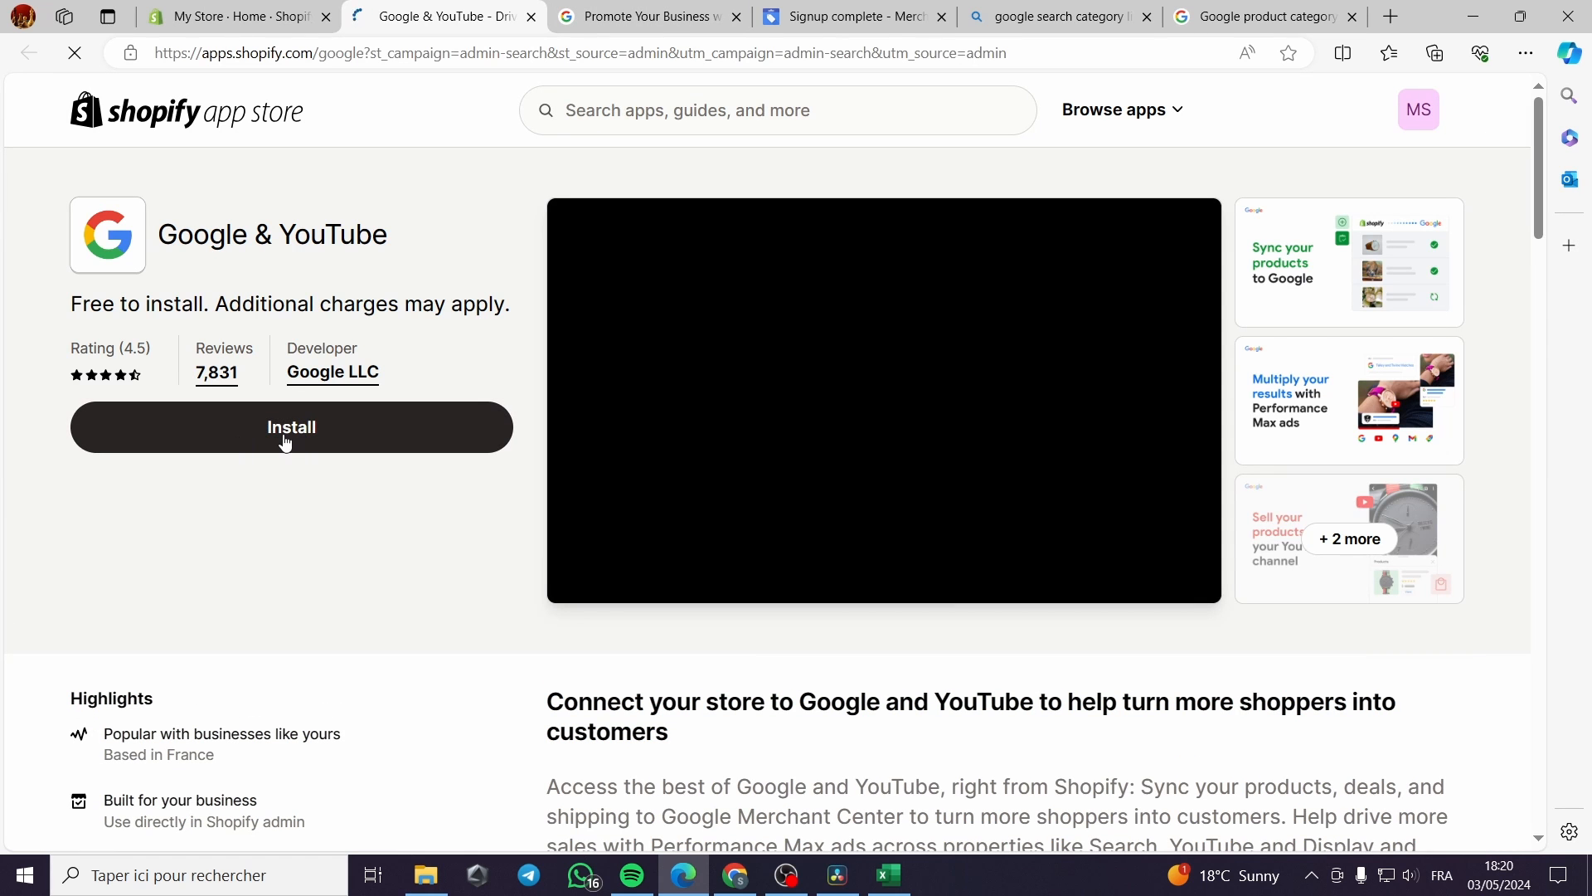
# - Install the Google & YouTube app on the store and pin it to the admin navigation
pyautogui.click(292, 440)
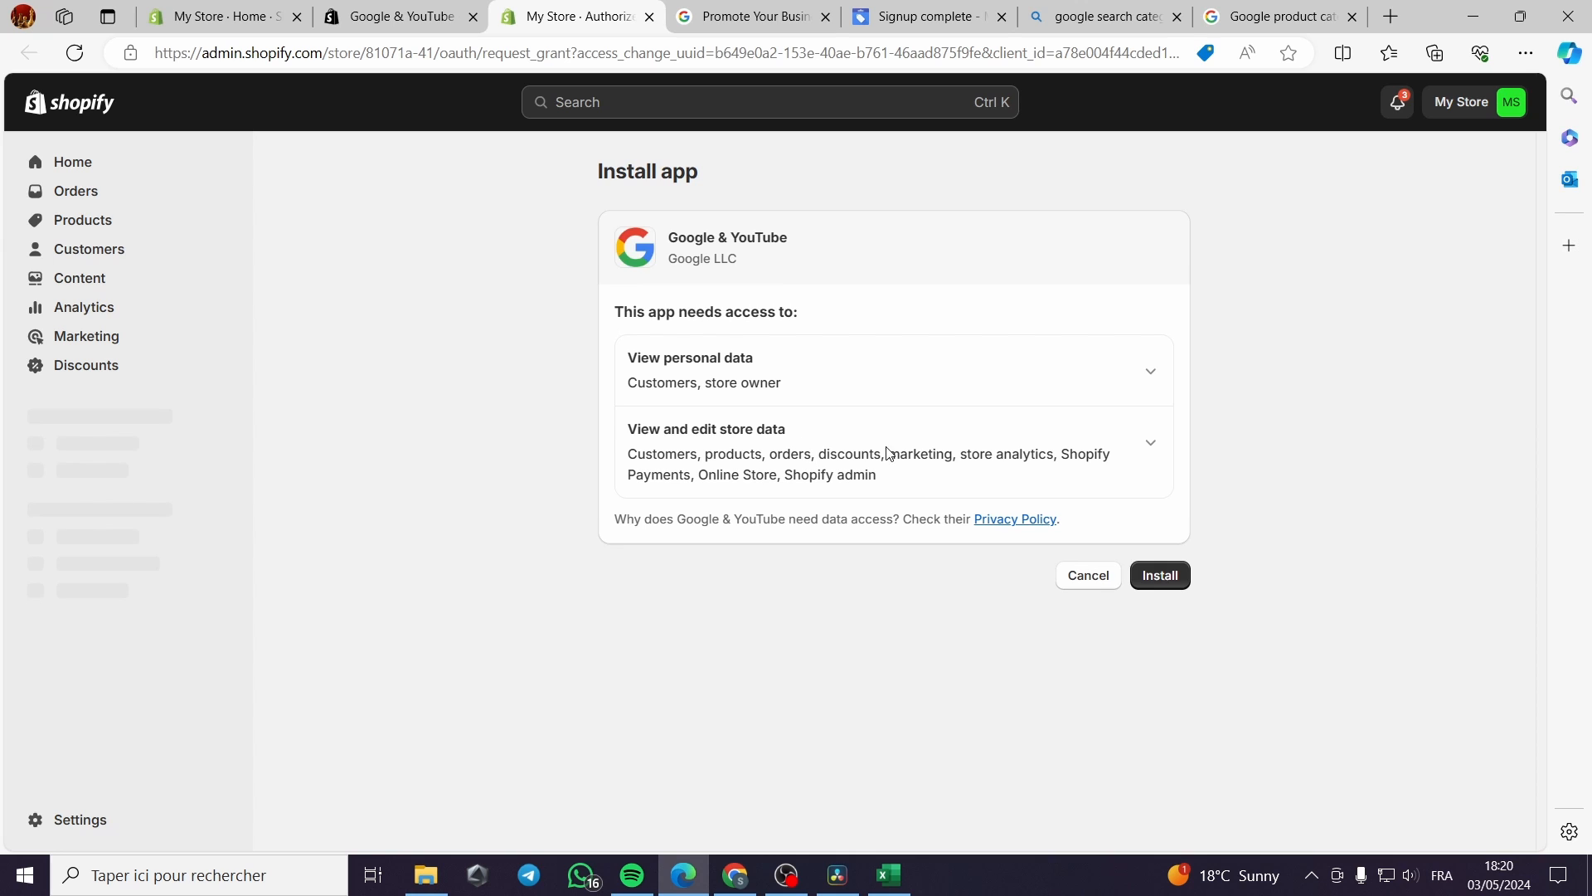
pyautogui.click(1157, 578)
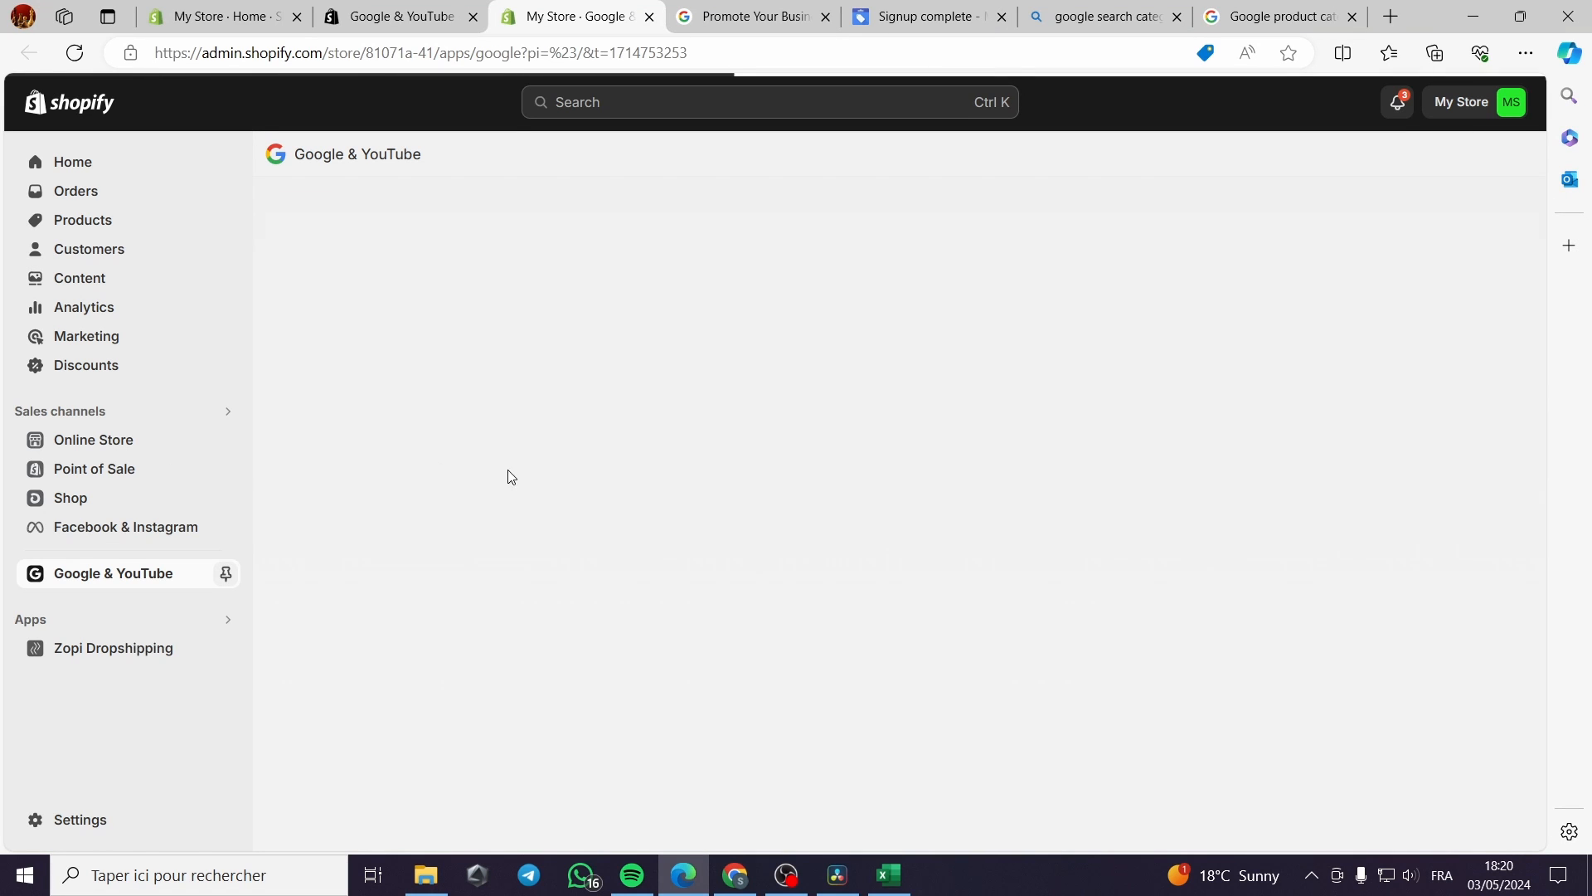
pyautogui.click(227, 576)
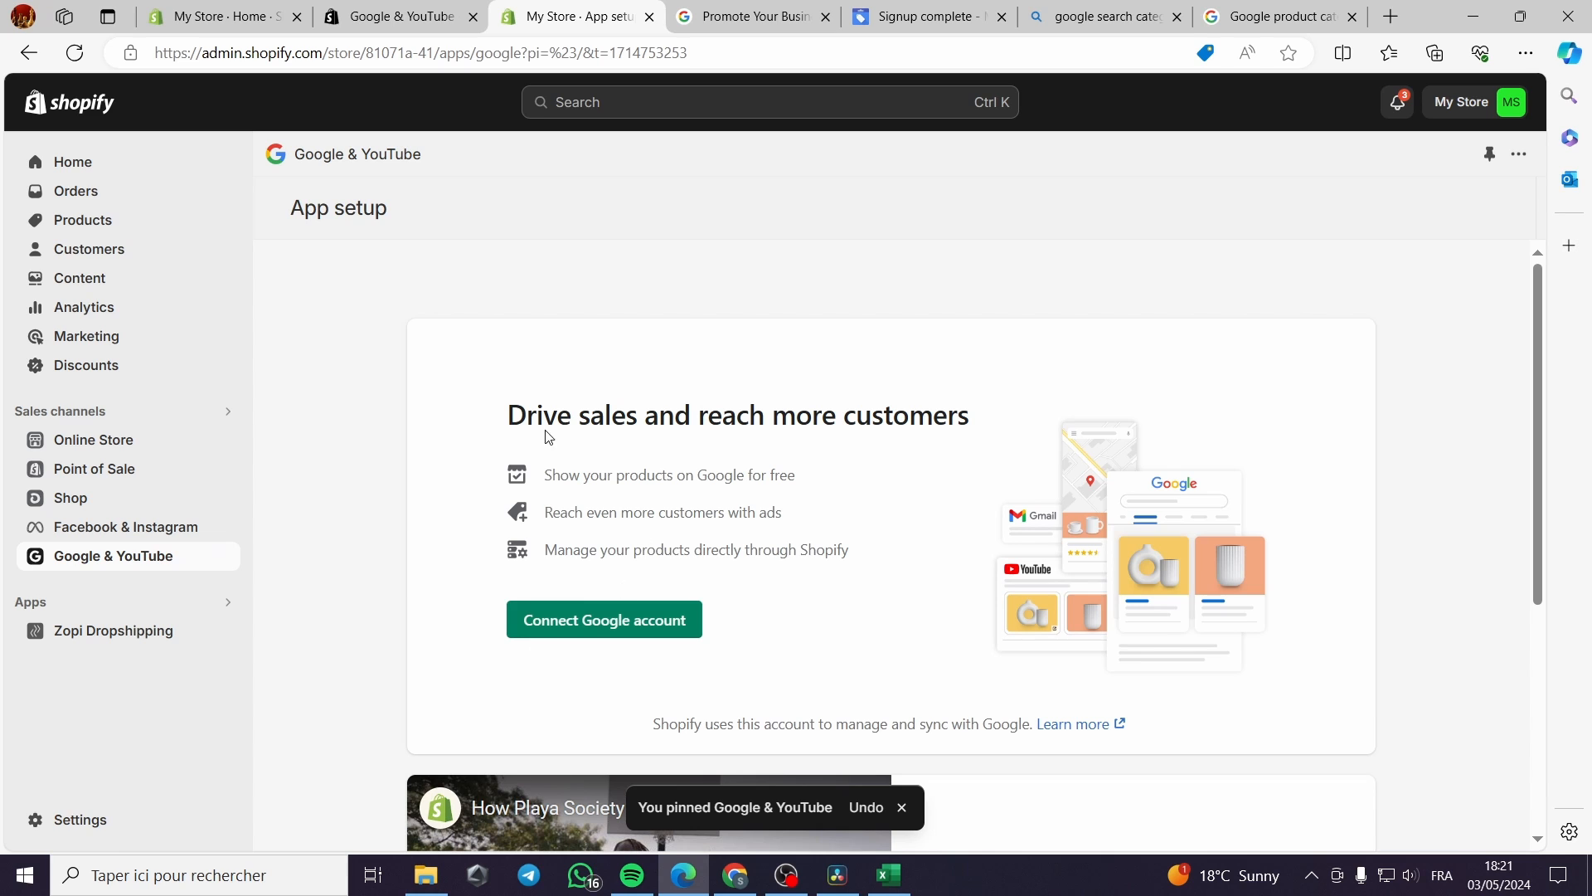
# - Connect the Merchant Center's Google account to the Google & YouTube app and allow Google Channel by Shopify the requested access
pyautogui.click(623, 635)
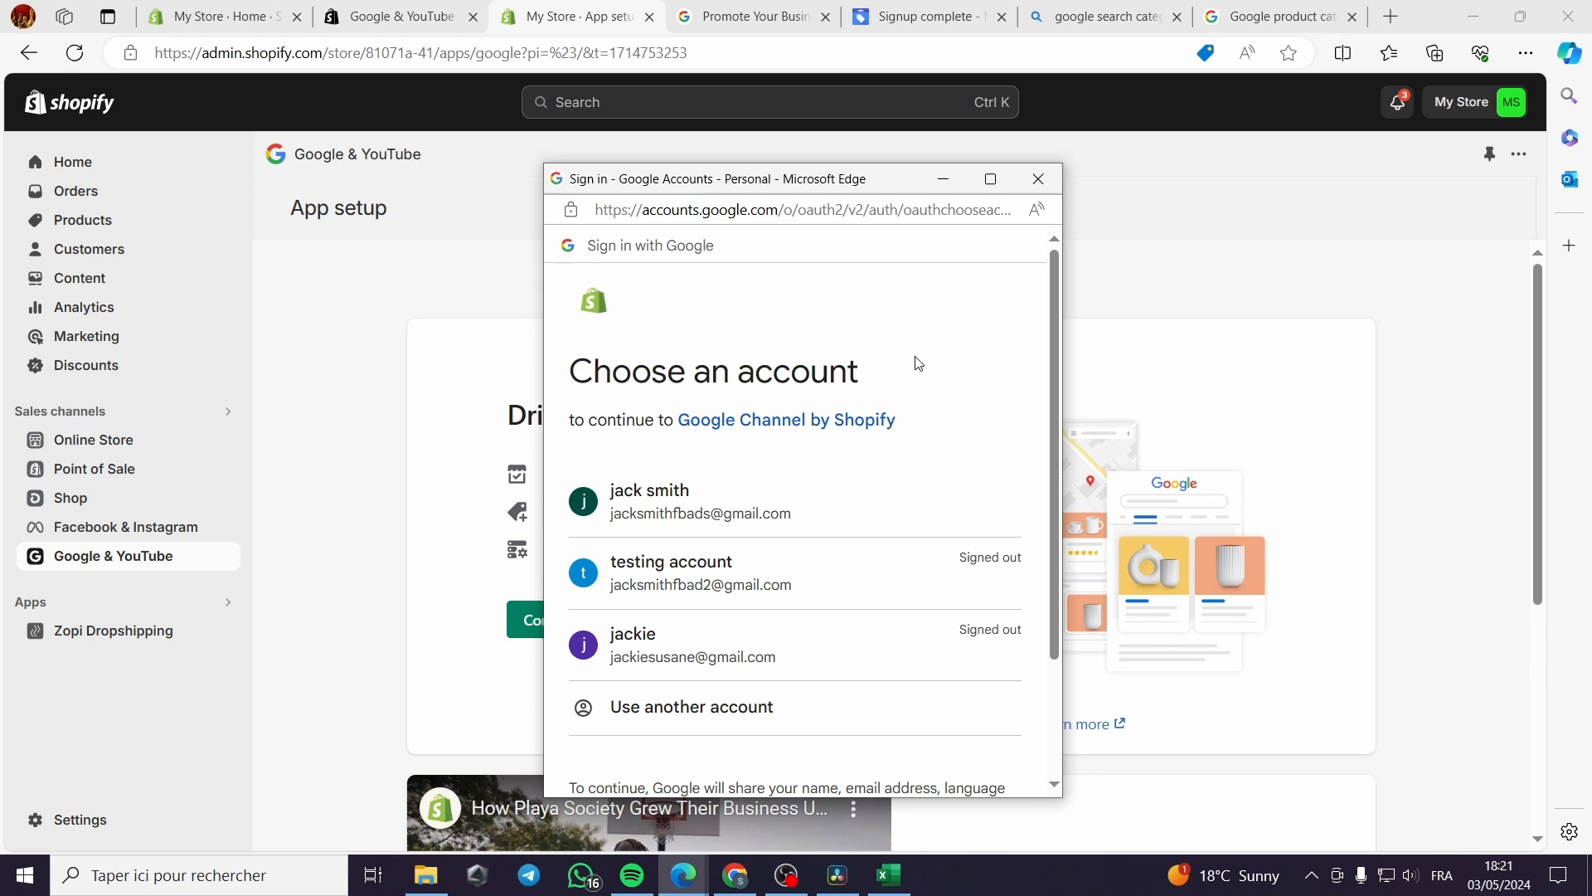
pyautogui.click(792, 518)
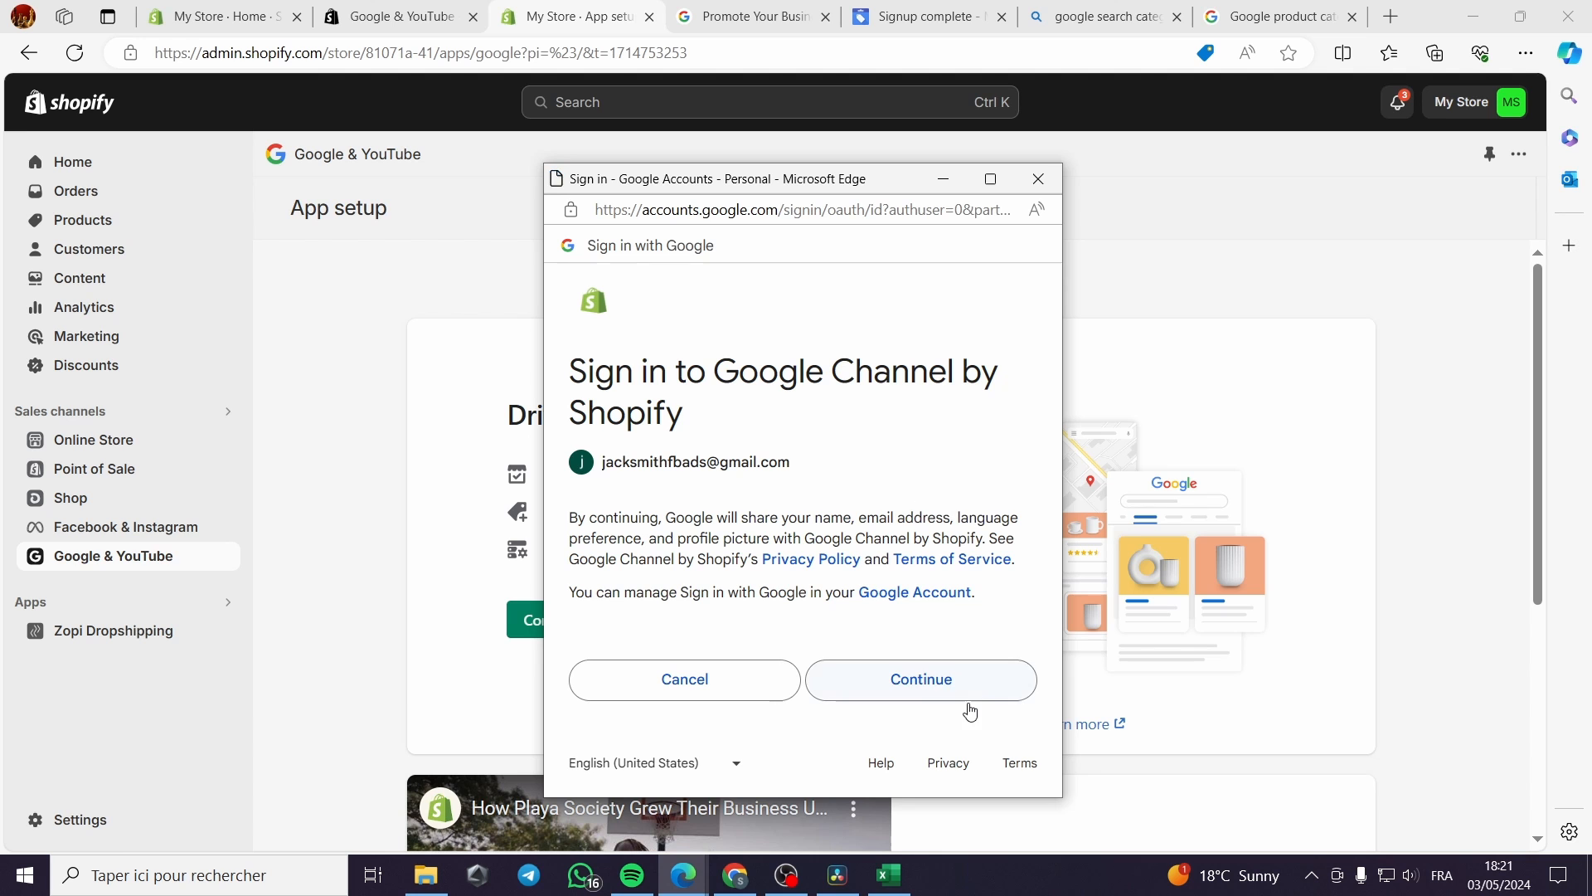
pyautogui.click(967, 699)
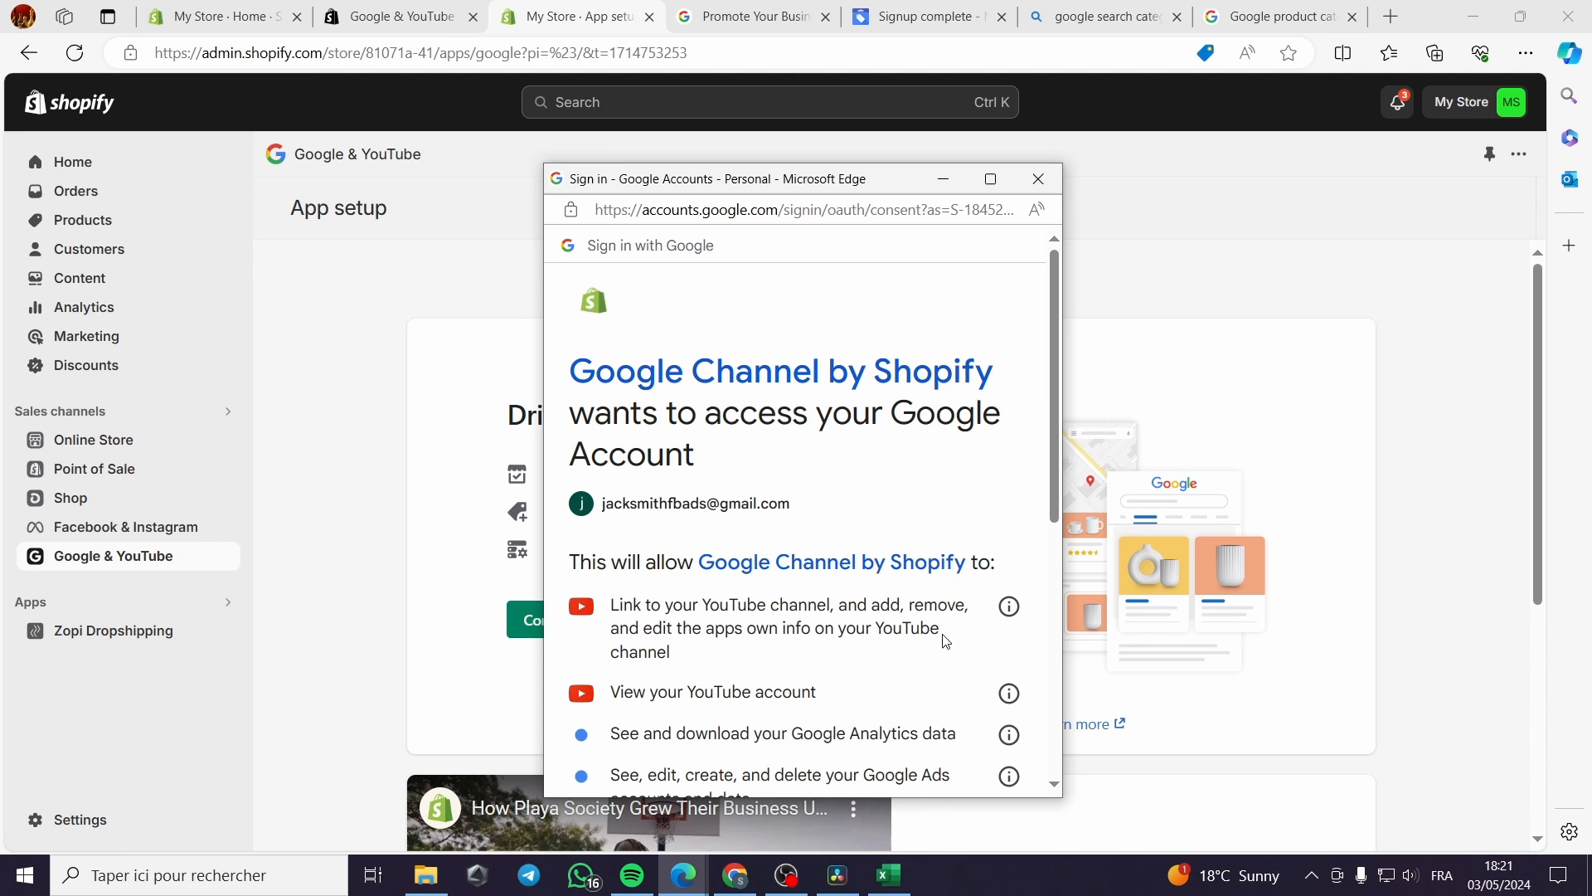
pyautogui.scroll(-6, 931, 445)
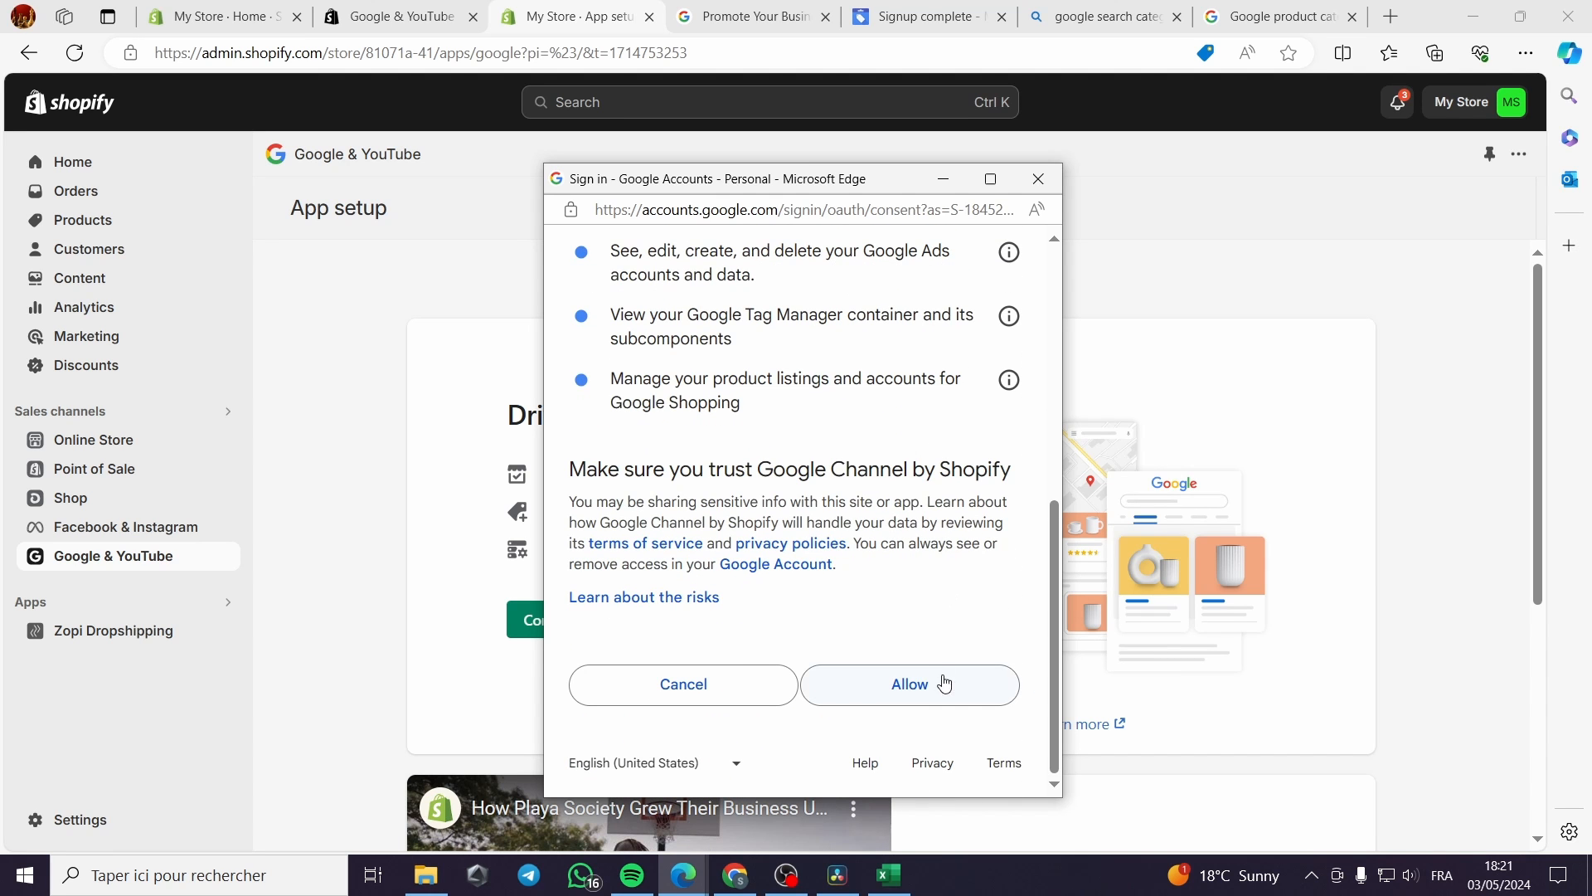
pyautogui.click(933, 695)
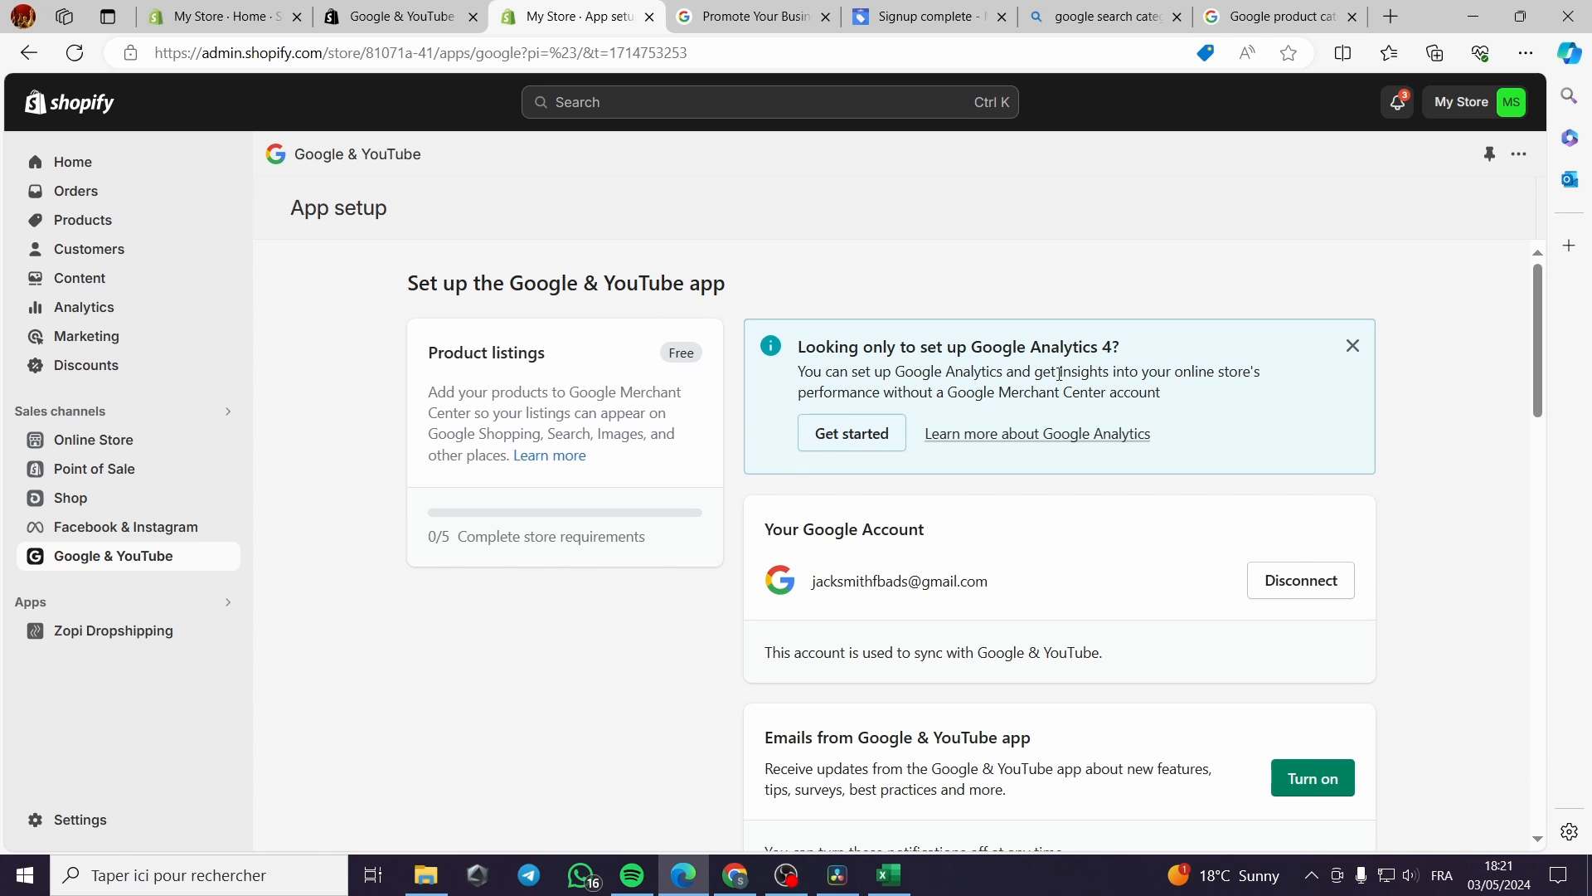
# - Dismiss the Google Analytics 4 notice and review the store requirements checklist in the app setup
pyautogui.click(1353, 346)
pyautogui.scroll(-3, 1391, 612)
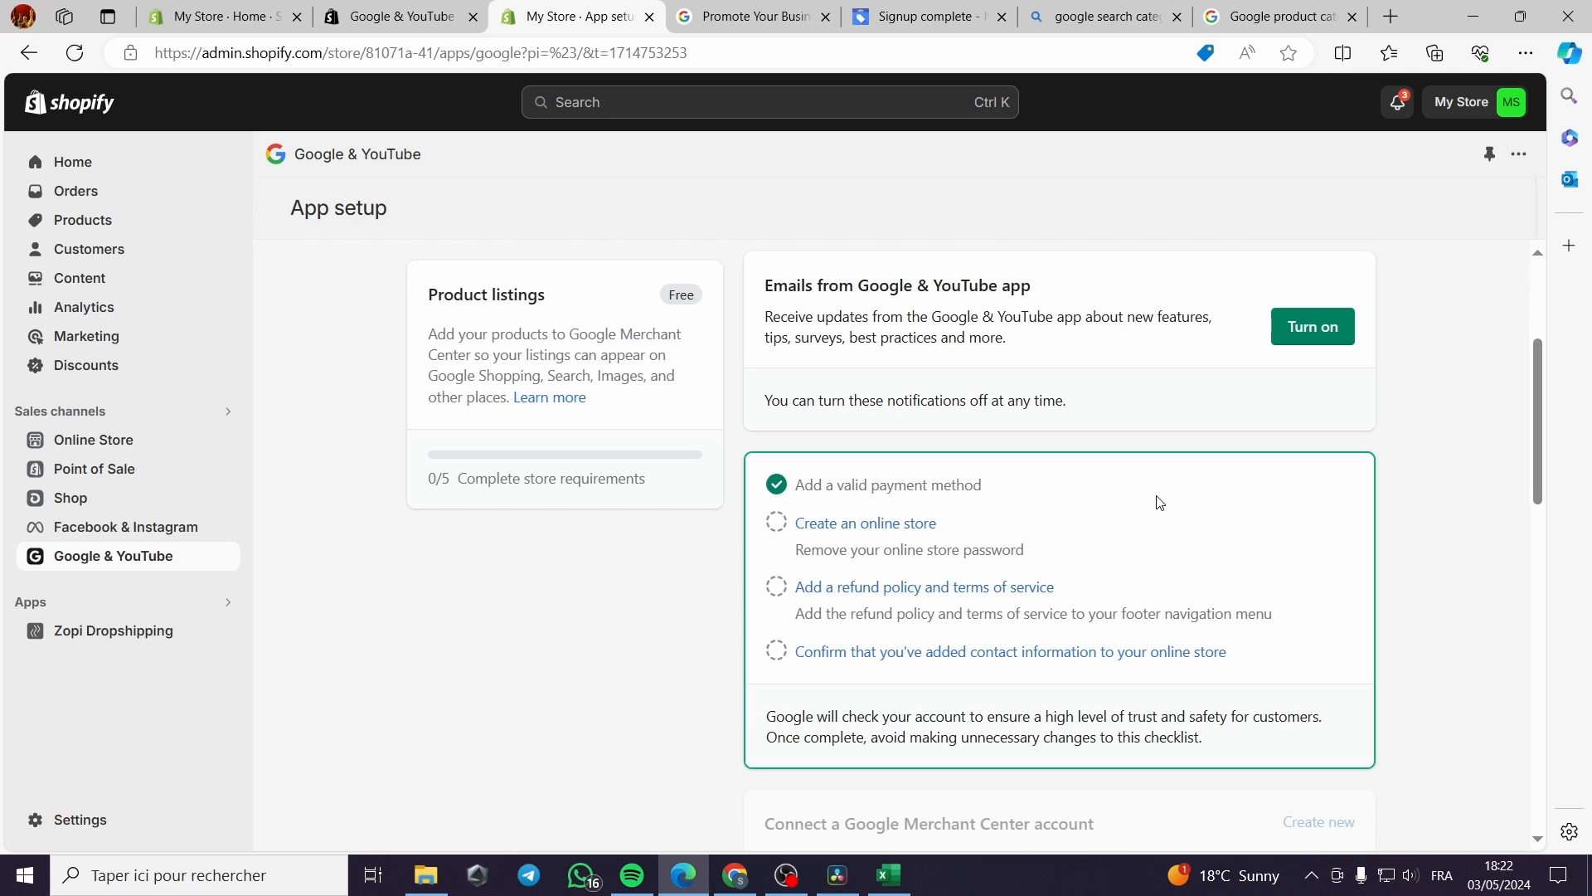
pyautogui.scroll(-3, 1160, 503)
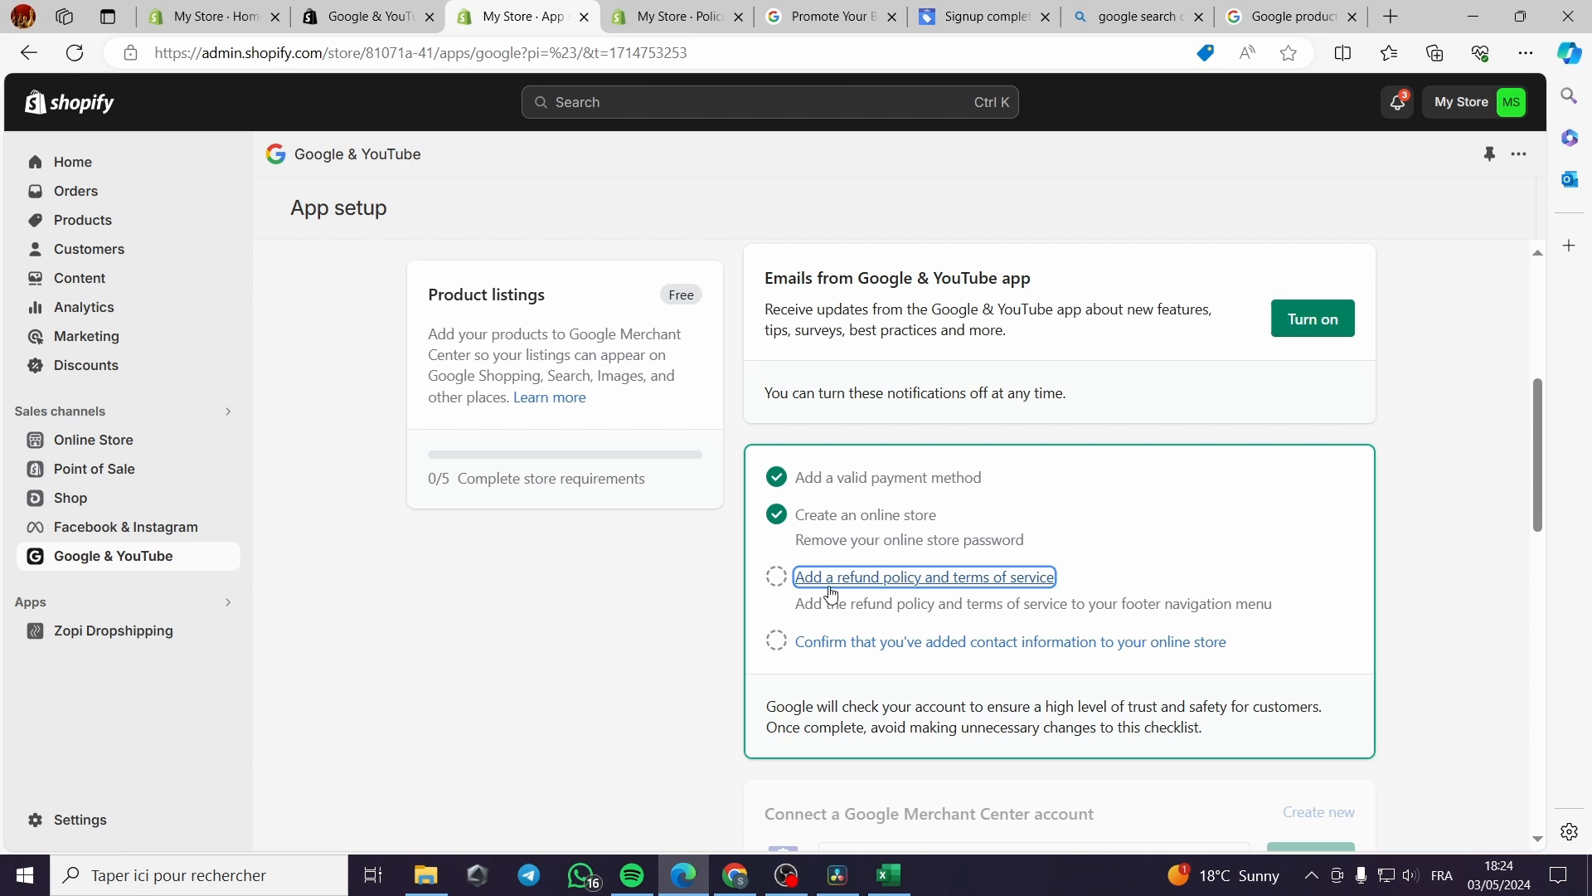
# - Open the store policies from the refund policy requirement, turn on return rules and review the written return and refund policy
pyautogui.click(904, 583)
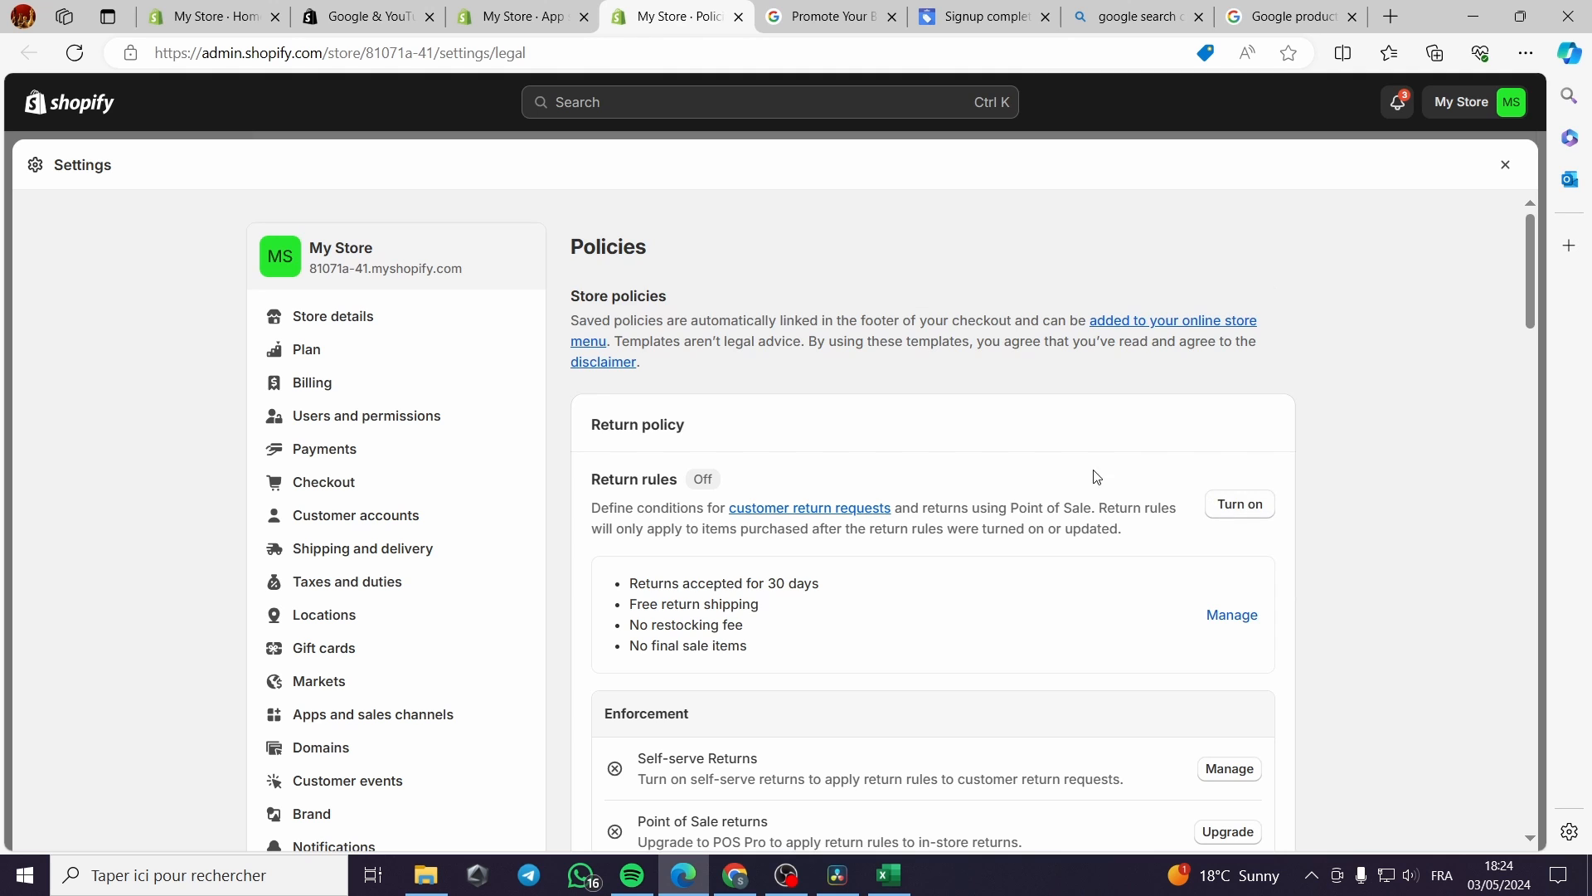
pyautogui.click(1242, 508)
pyautogui.scroll(-4, 596, 630)
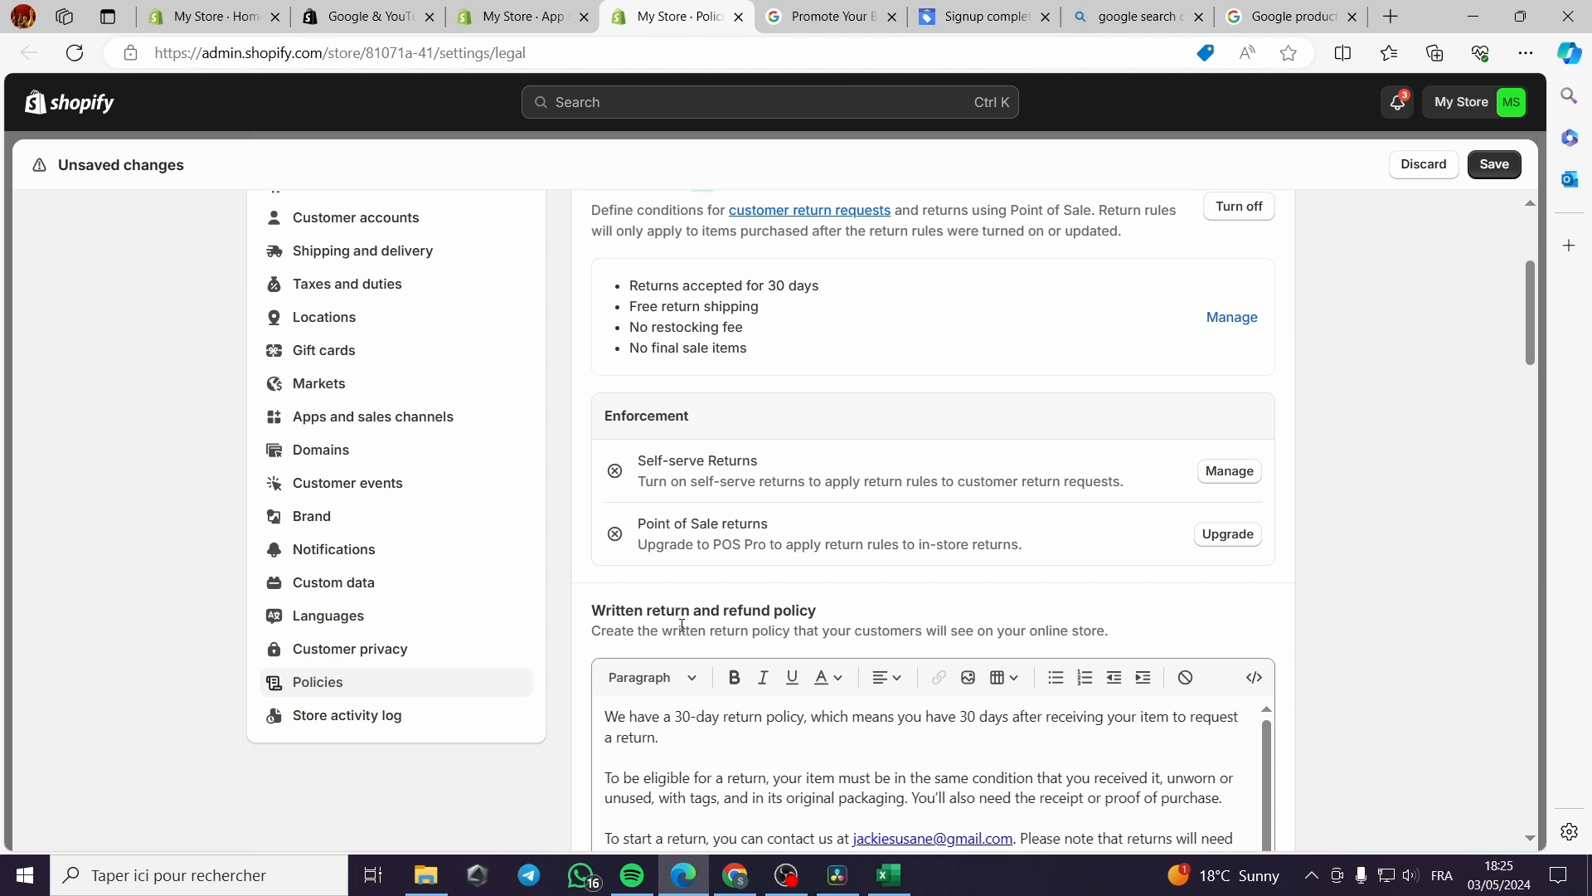
pyautogui.scroll(-10, 860, 625)
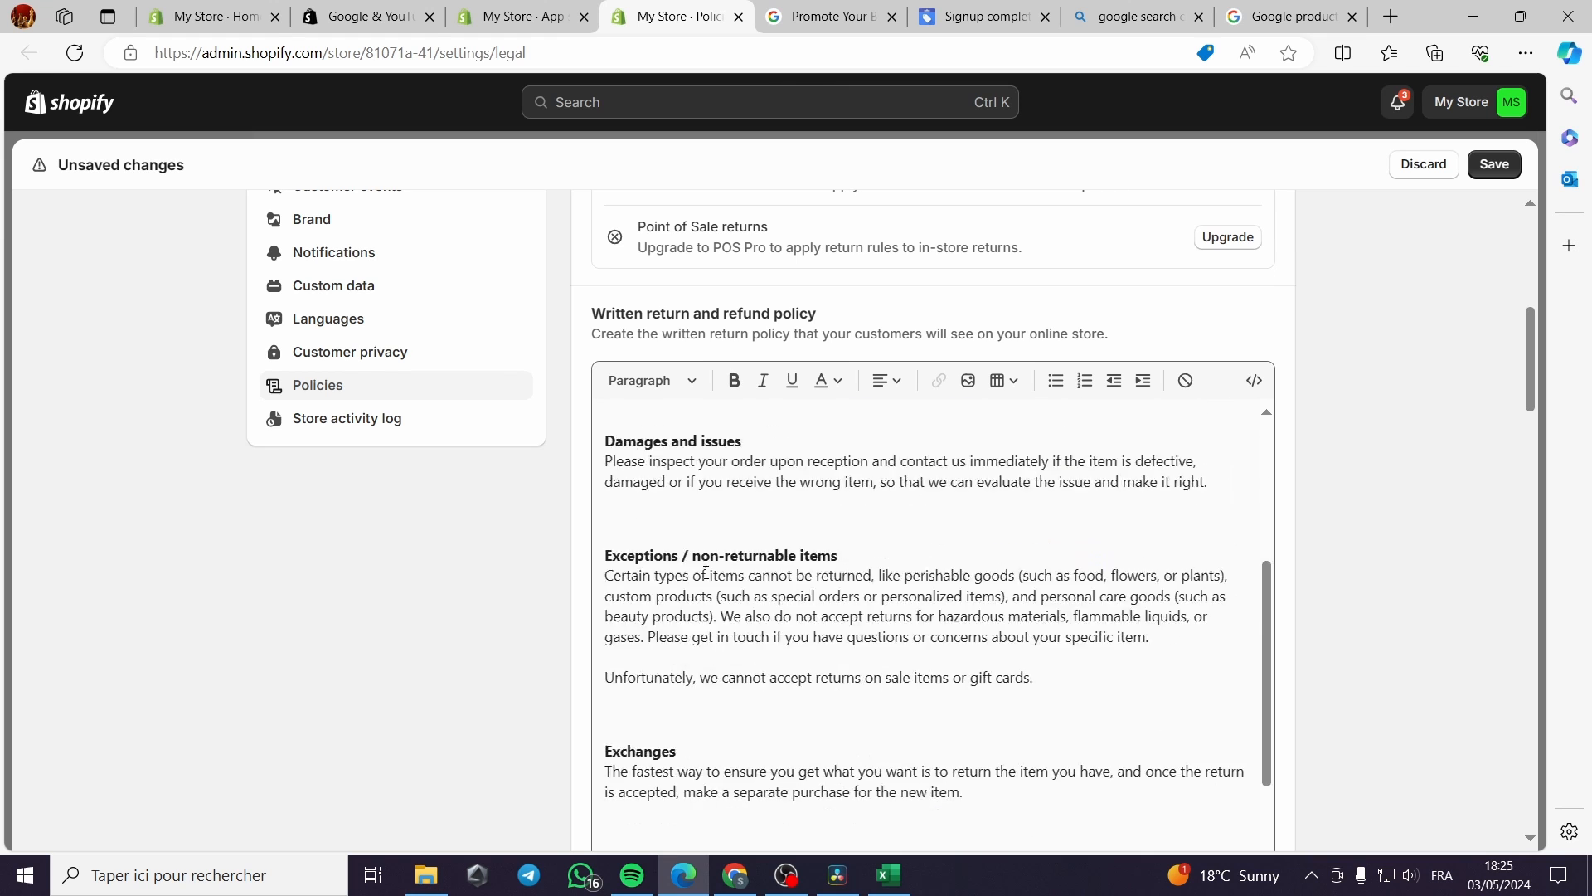
pyautogui.scroll(-5, 714, 722)
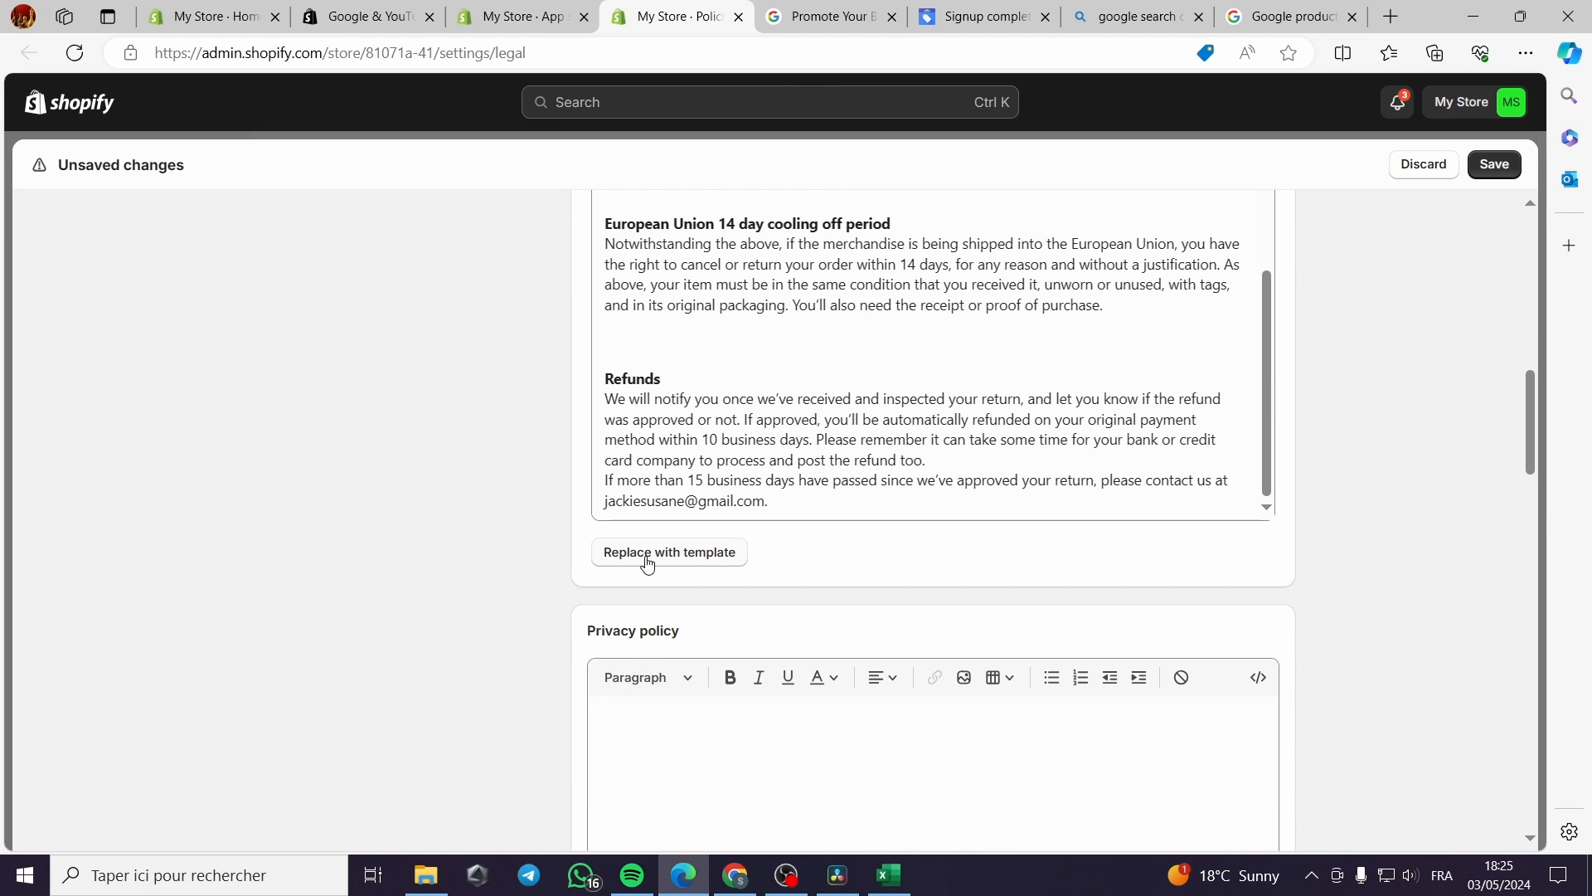
pyautogui.scroll(6, 746, 562)
pyautogui.scroll(-2, 822, 568)
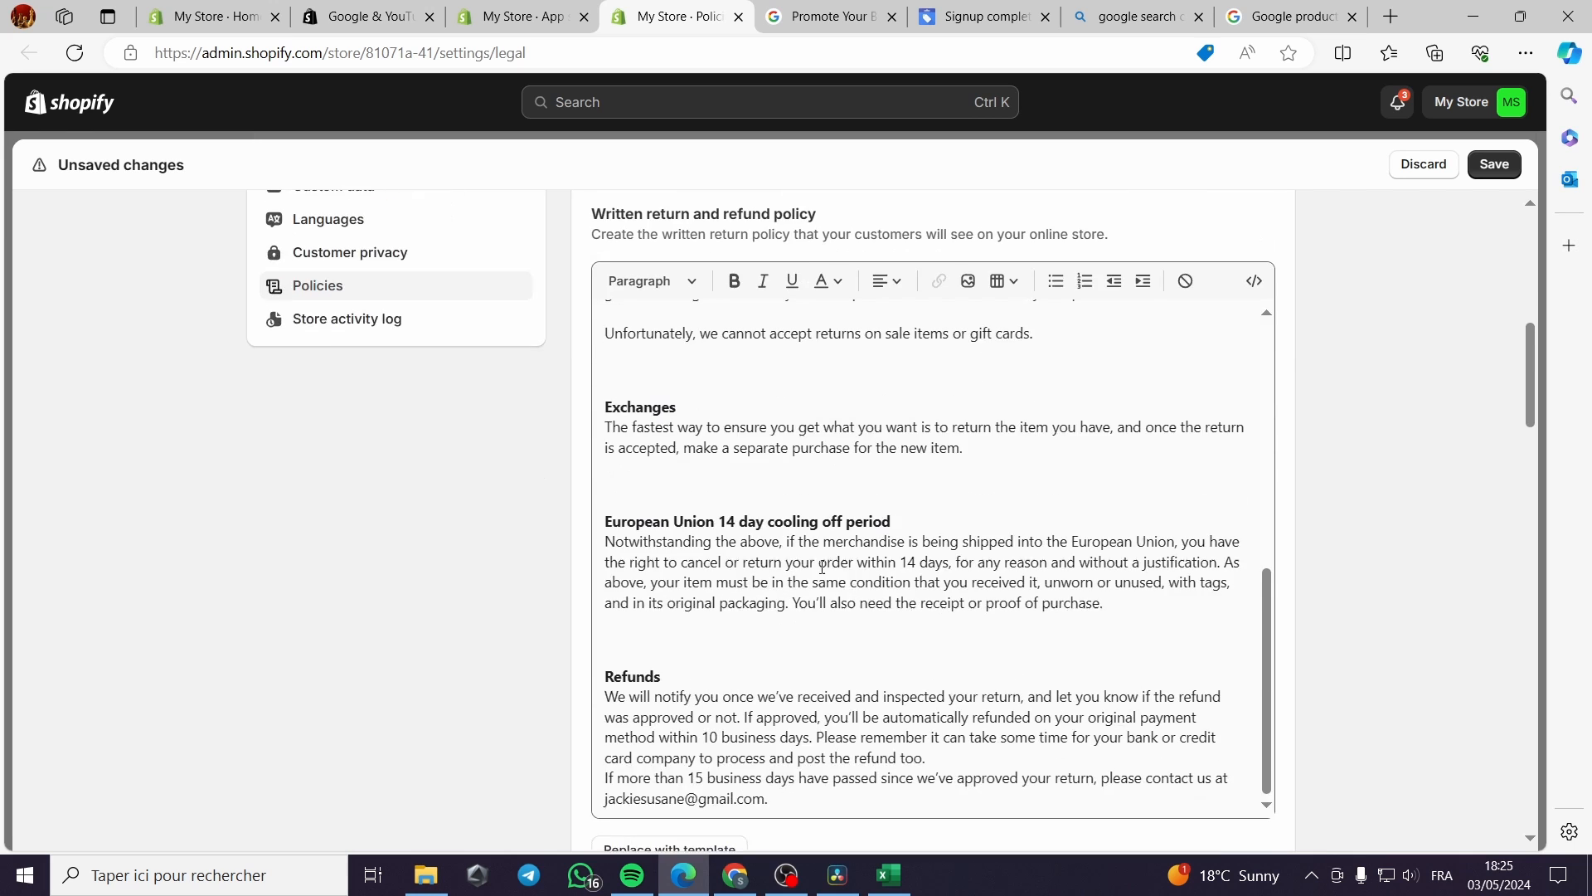
pyautogui.scroll(-4, 822, 568)
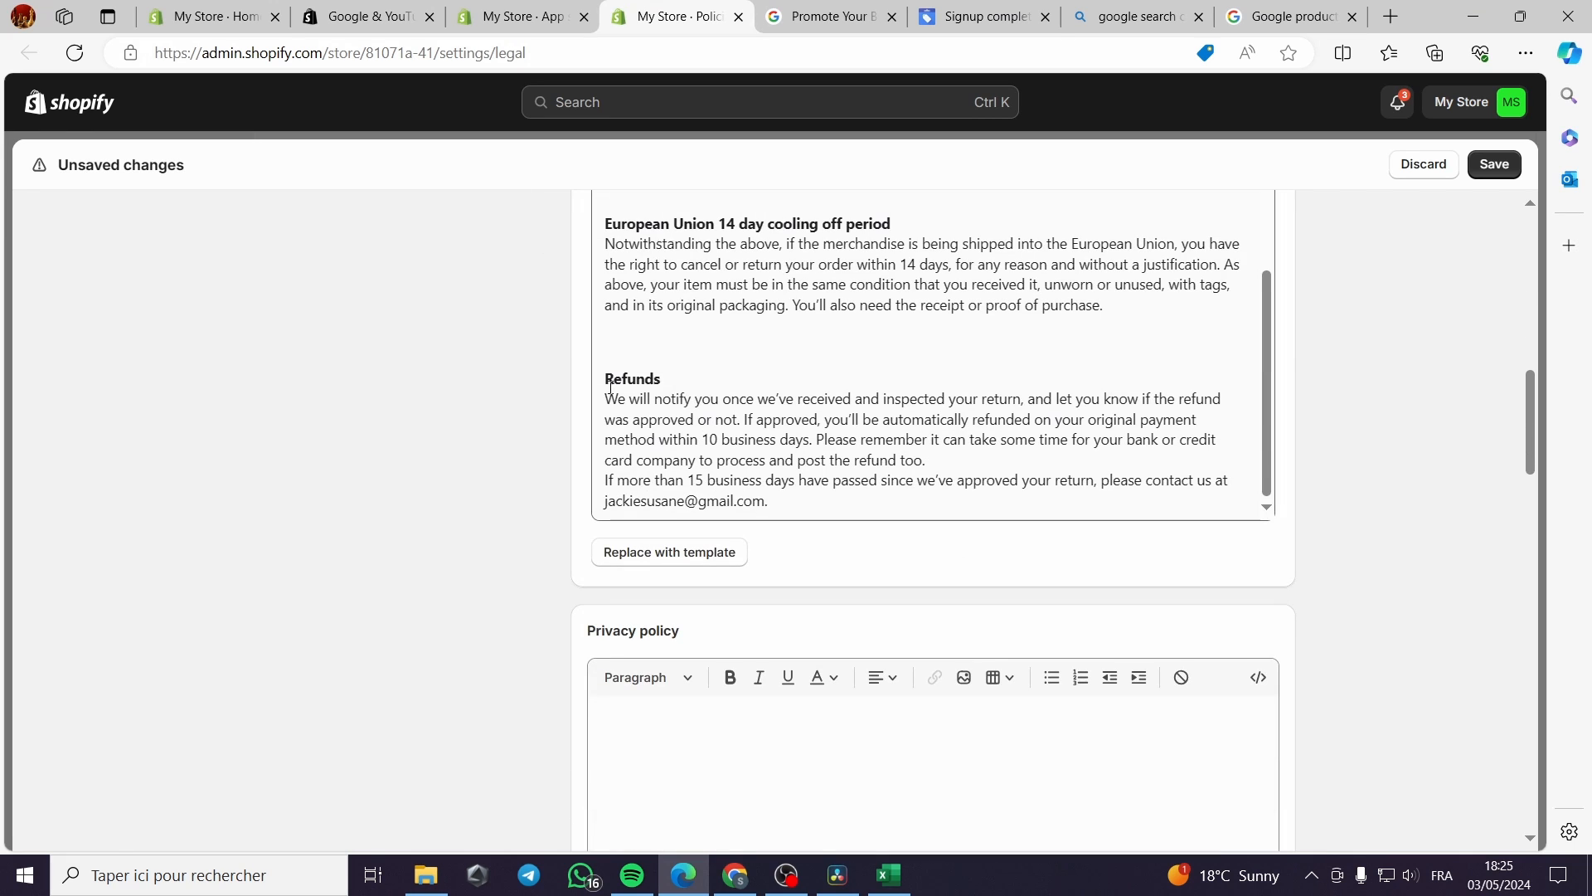
# - Create the privacy policy from the template and look through its text
pyautogui.scroll(-4, 788, 488)
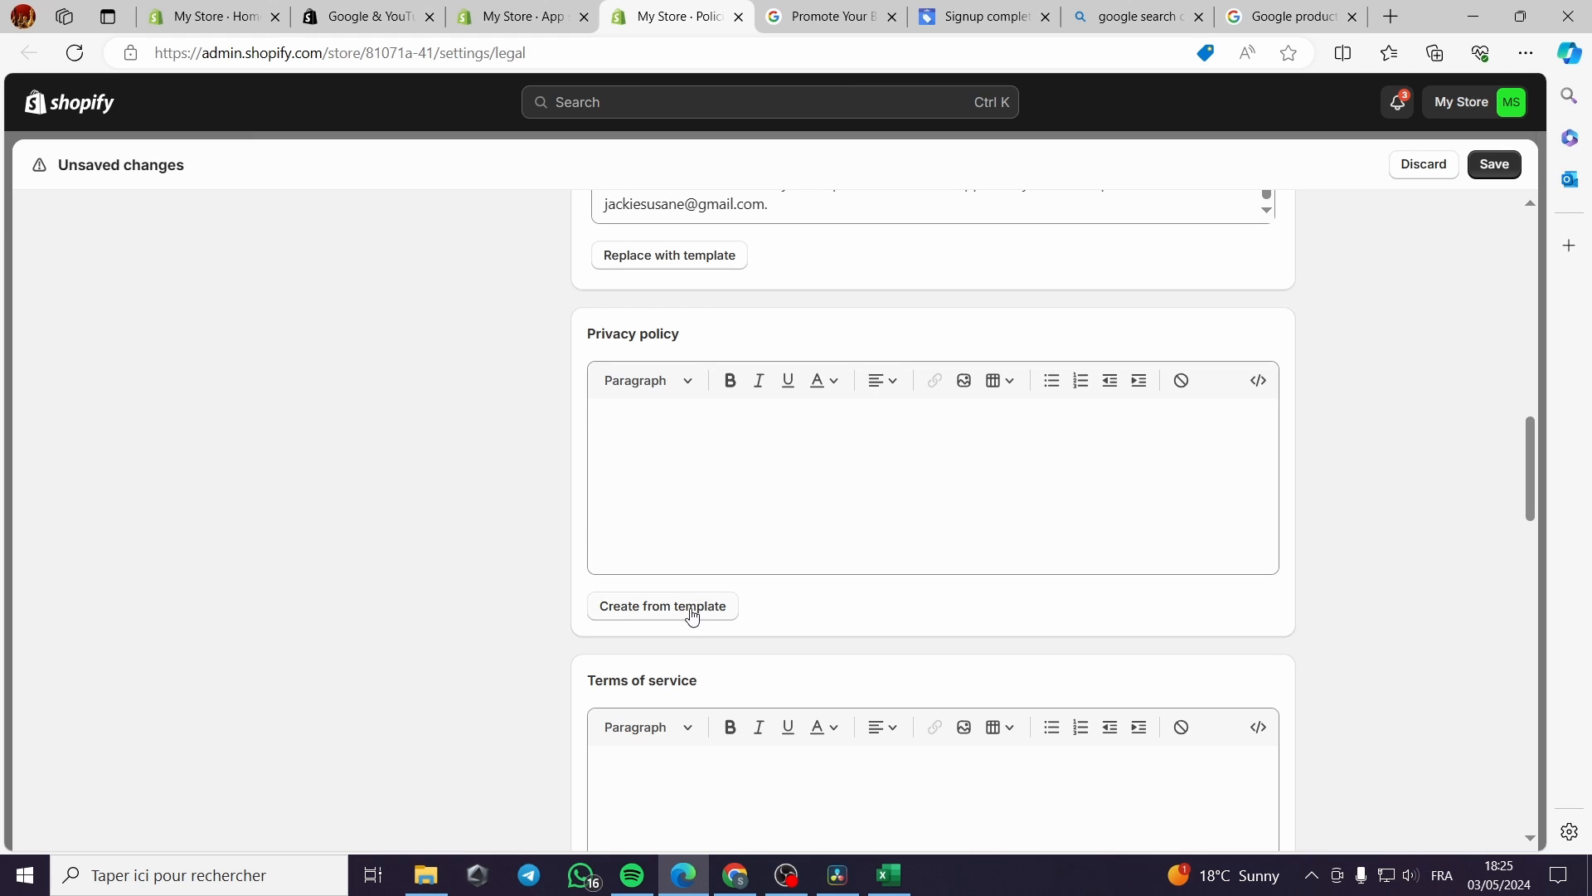
pyautogui.click(666, 614)
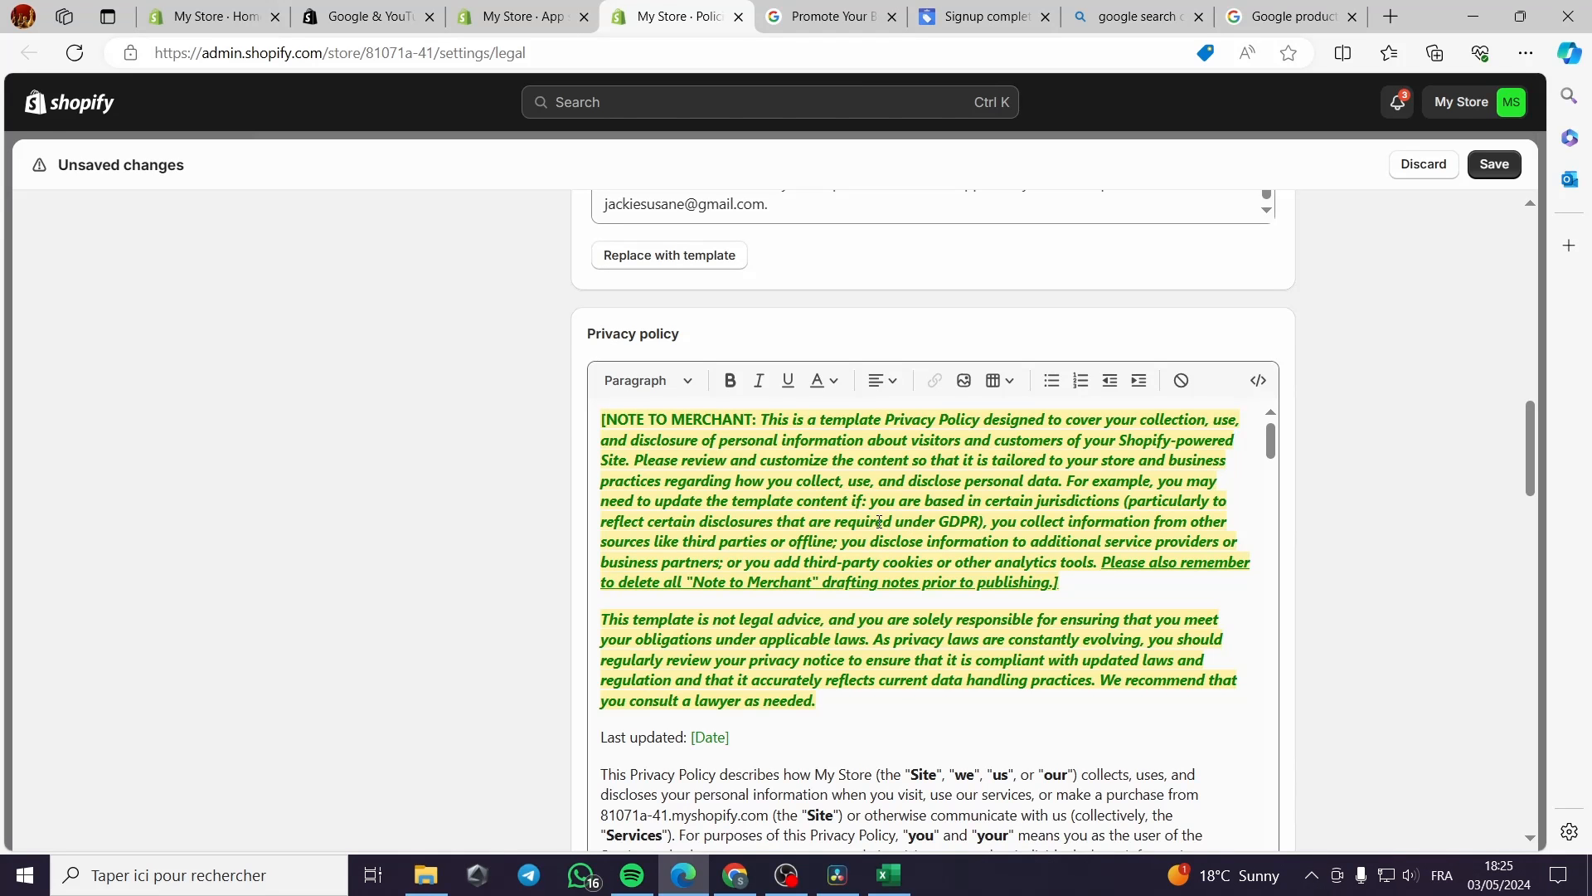
pyautogui.scroll(-3, 880, 521)
pyautogui.scroll(-2, 698, 684)
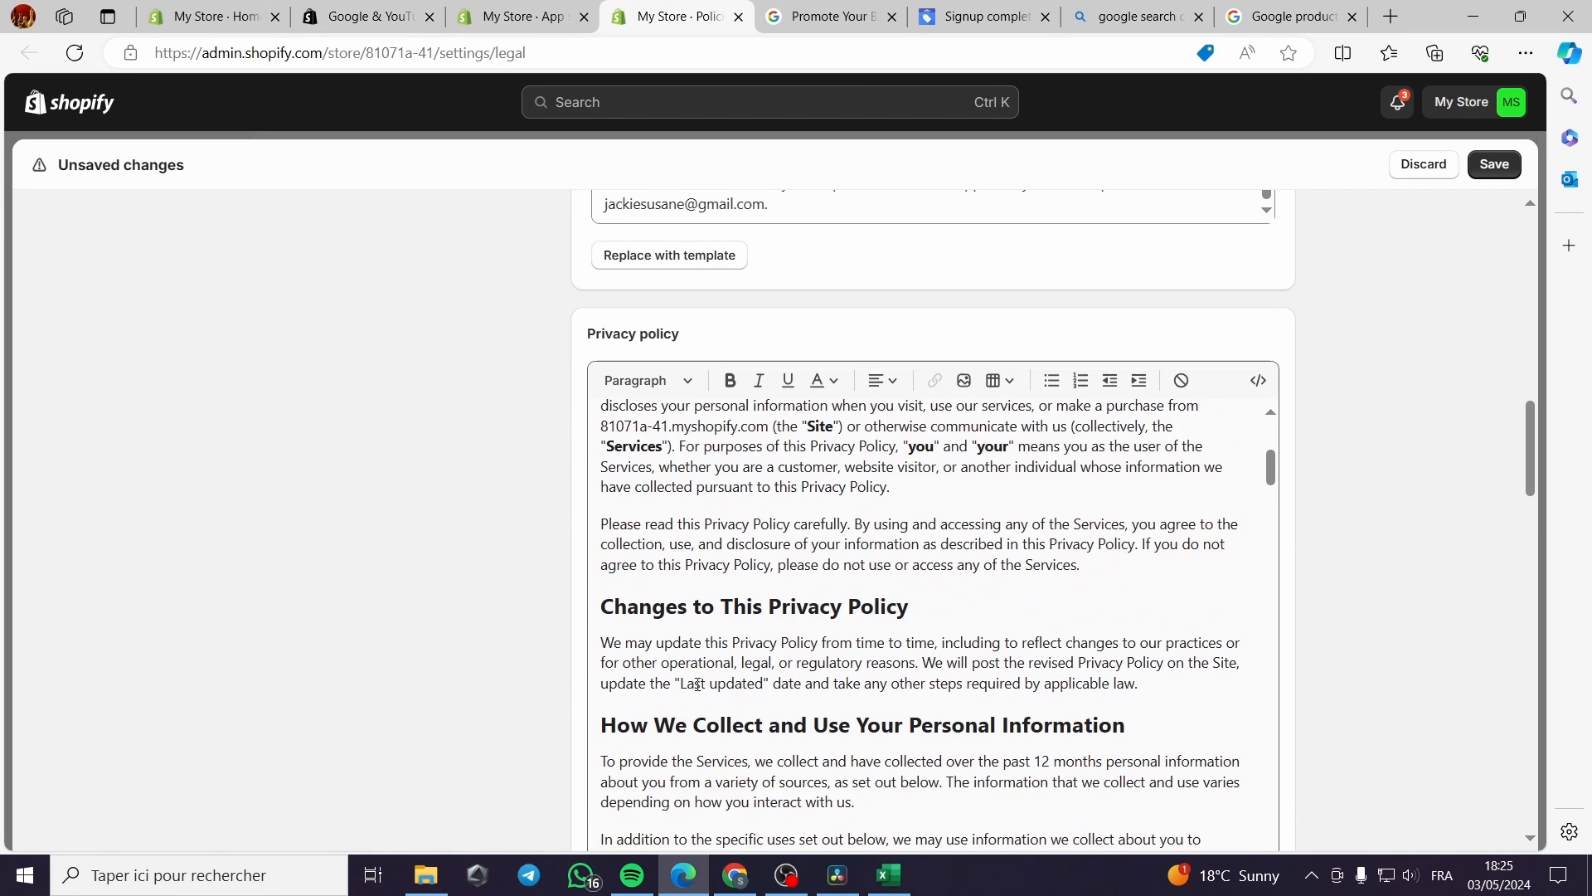
# - Create the terms of service from the template and save the store policies
pyautogui.scroll(-8, 699, 684)
pyautogui.scroll(-12, 1335, 628)
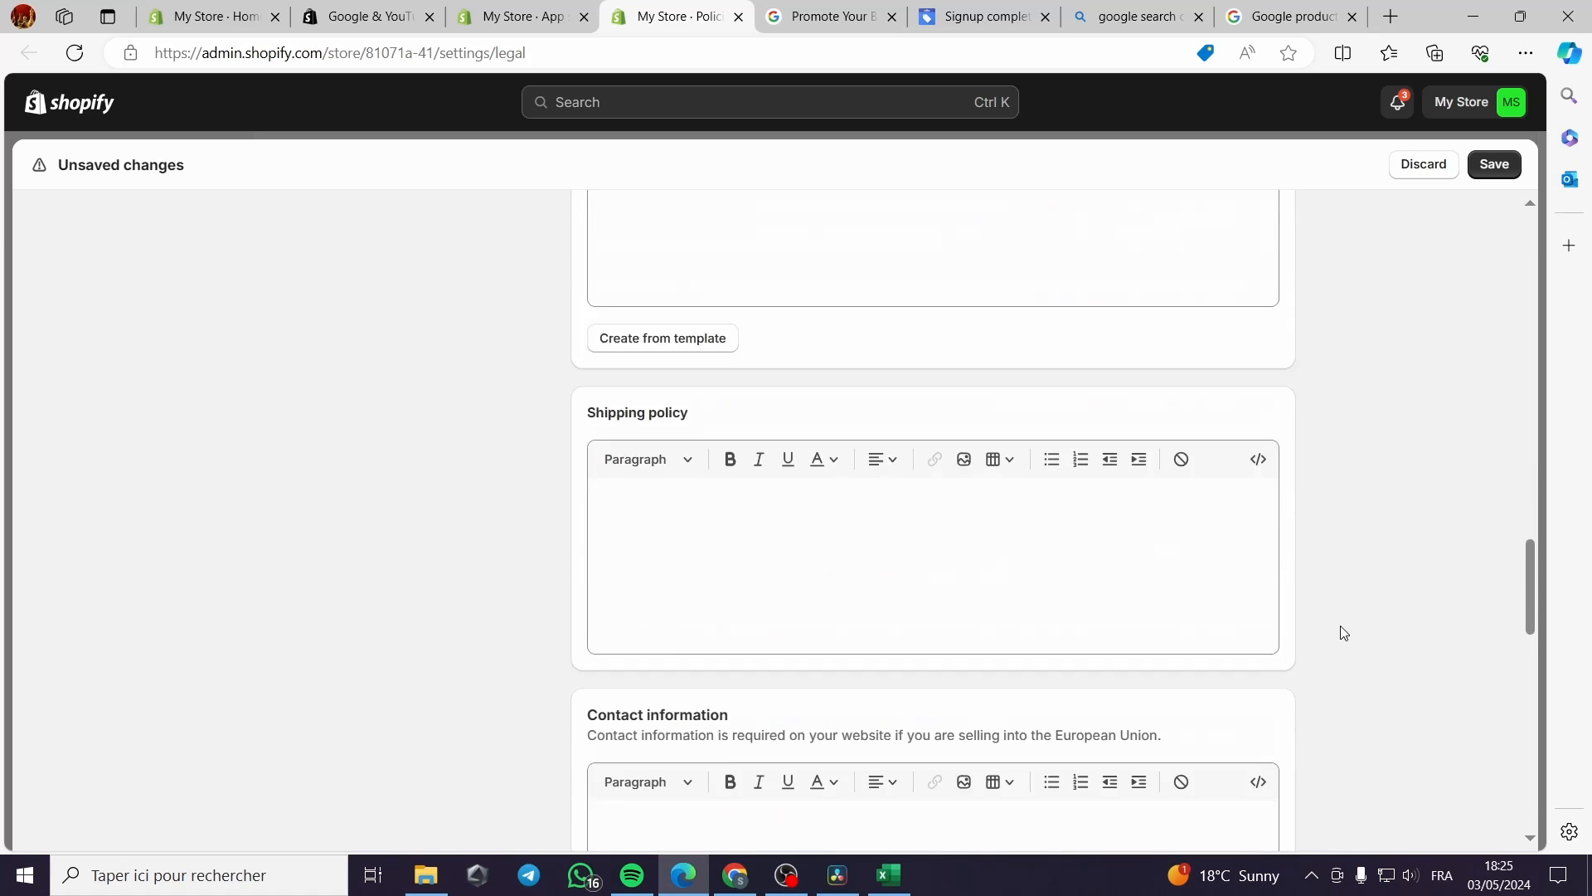
pyautogui.scroll(2, 1335, 629)
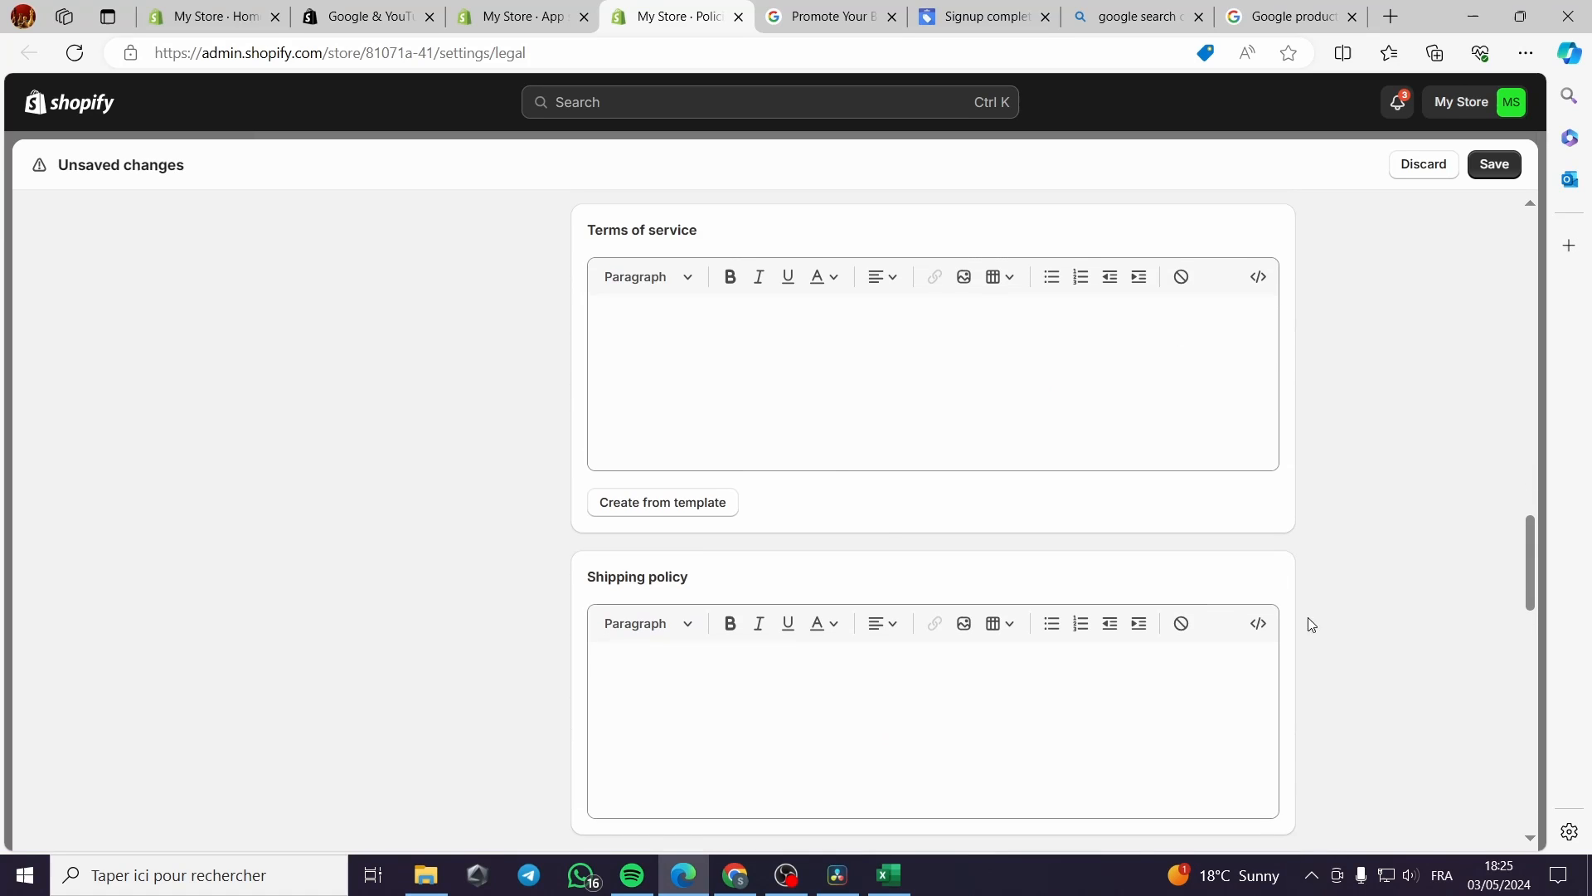
pyautogui.click(661, 515)
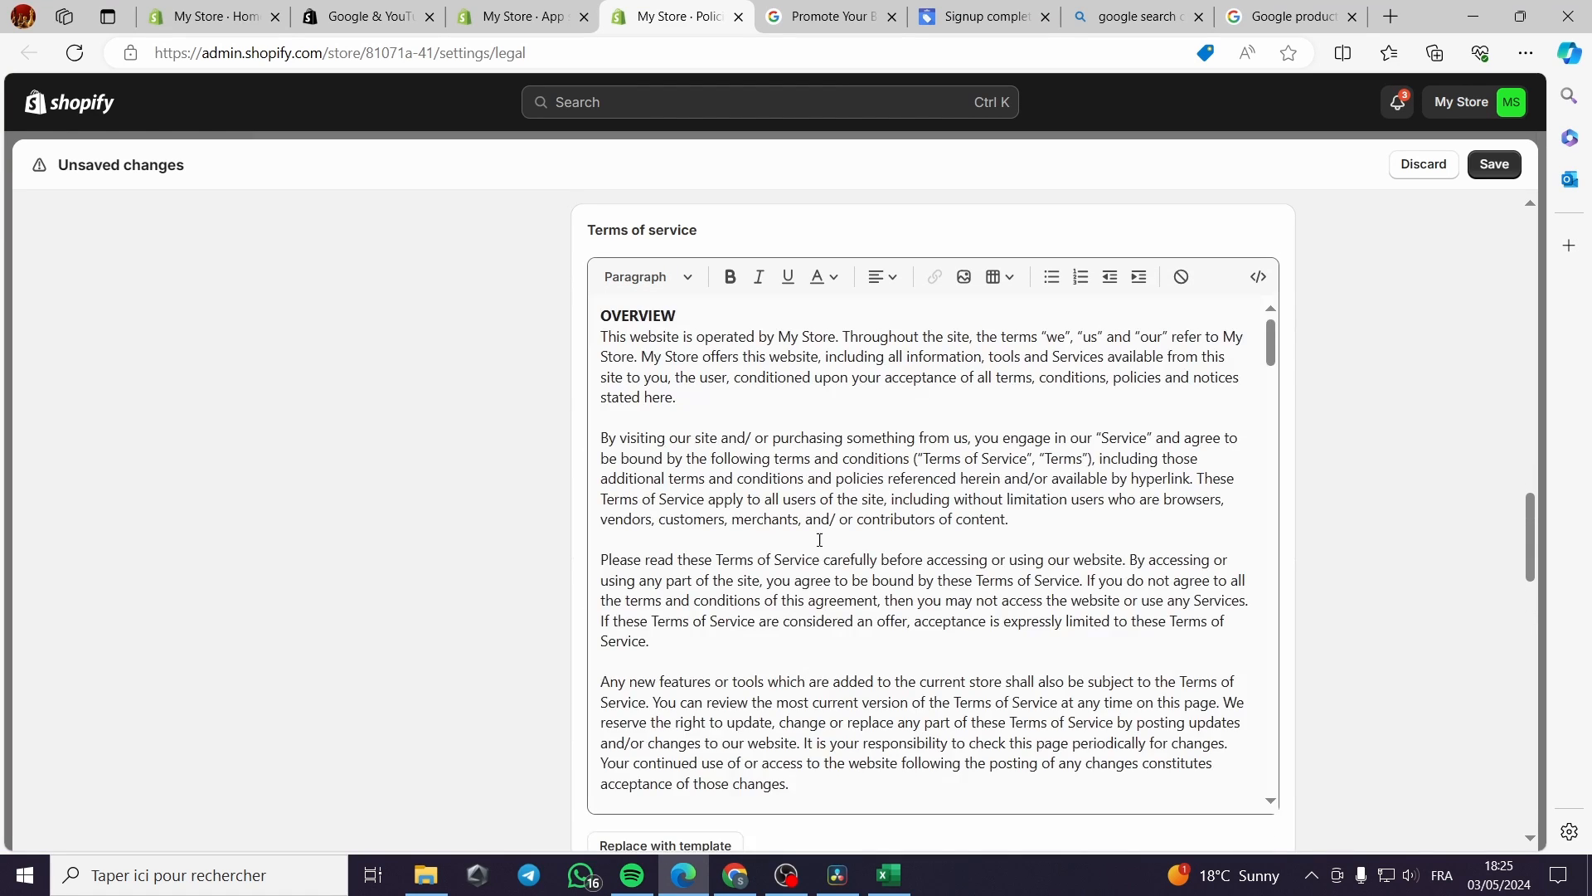
pyautogui.scroll(-6, 928, 564)
pyautogui.scroll(-12, 1382, 515)
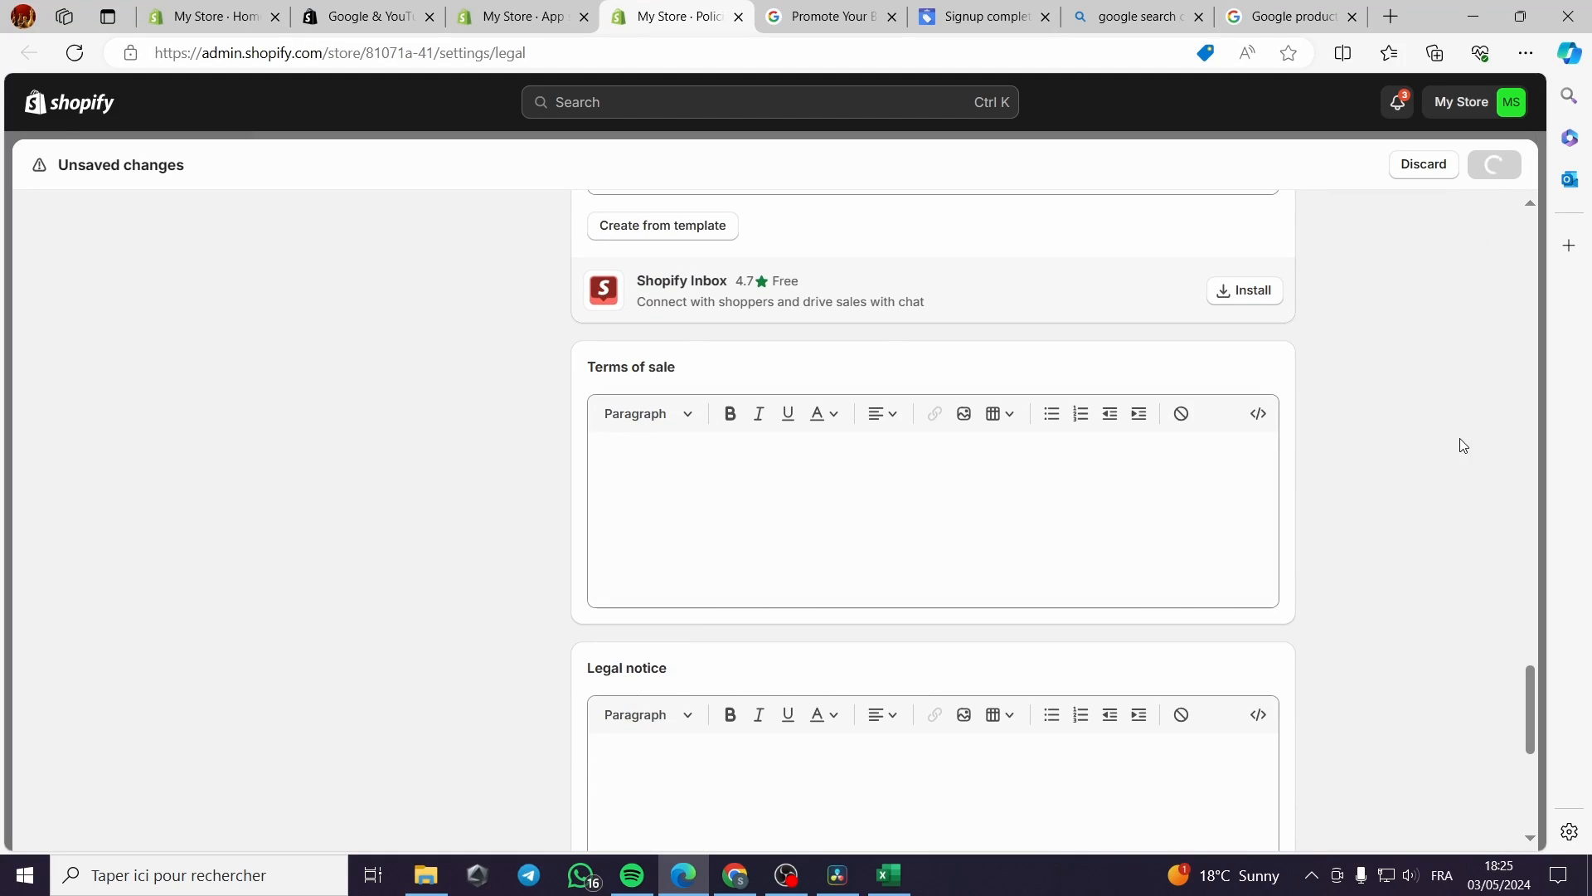
# - Return to the Google & YouTube app setup and confirm that contact information has been added to the online store
pyautogui.click(515, 18)
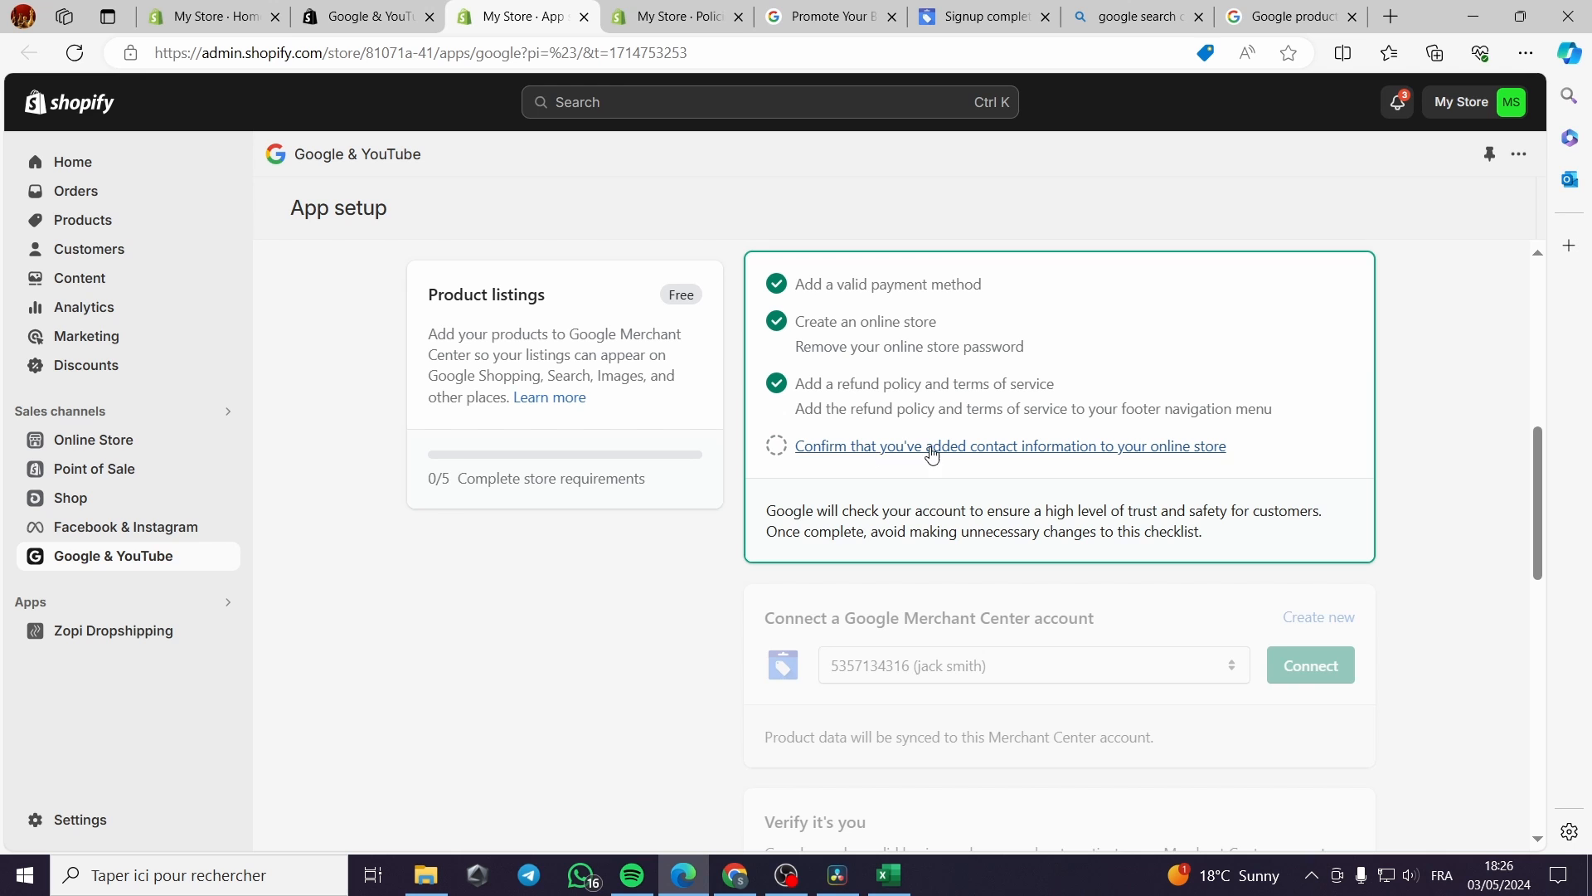
pyautogui.click(1055, 456)
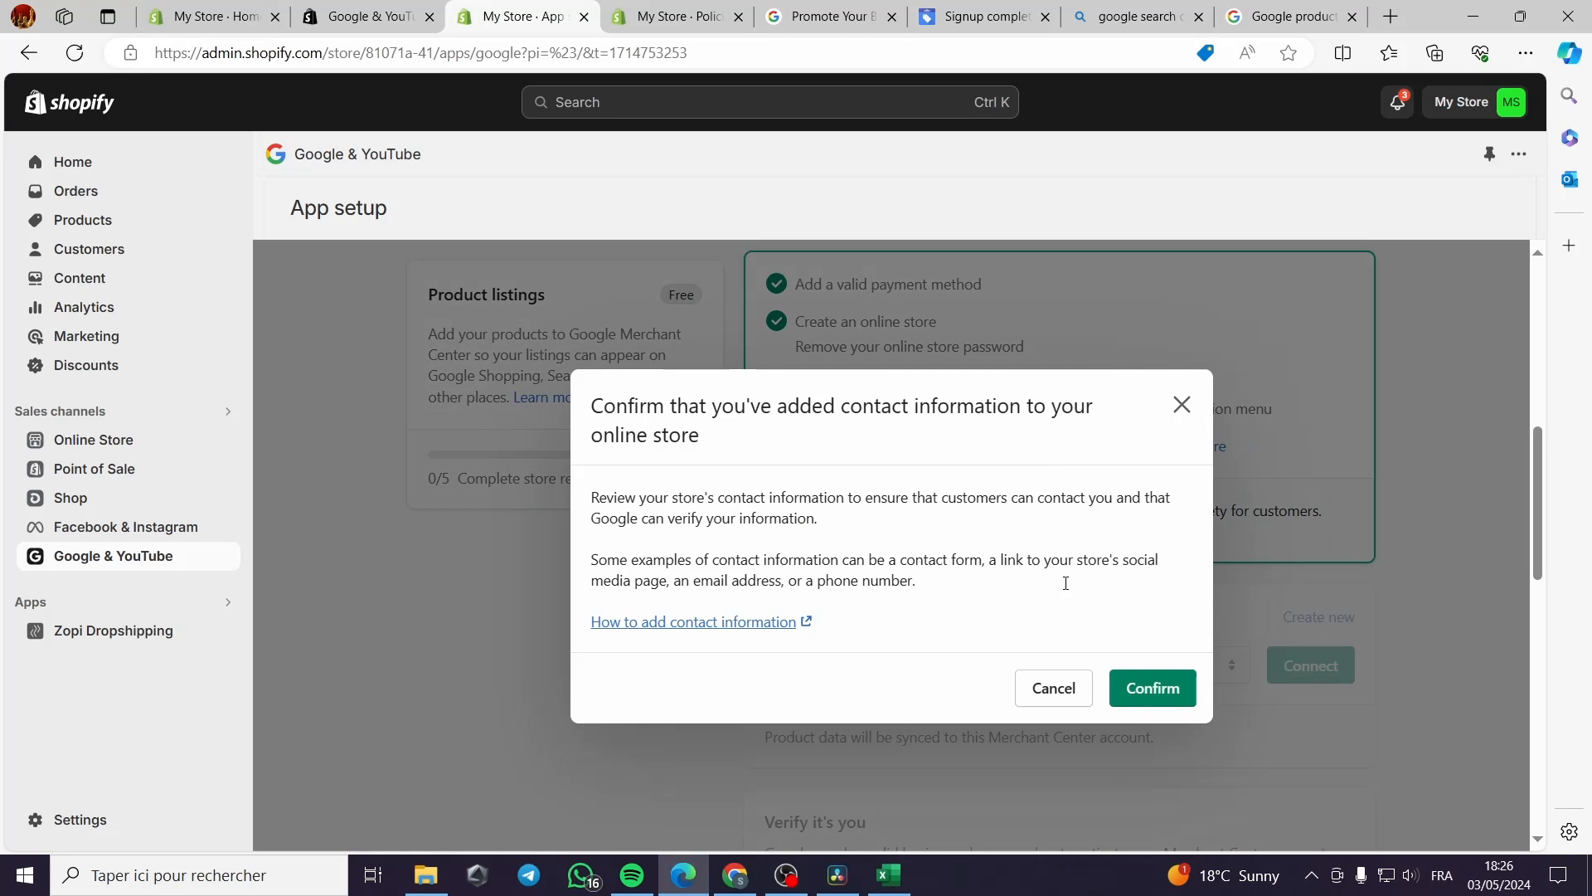
pyautogui.click(1171, 697)
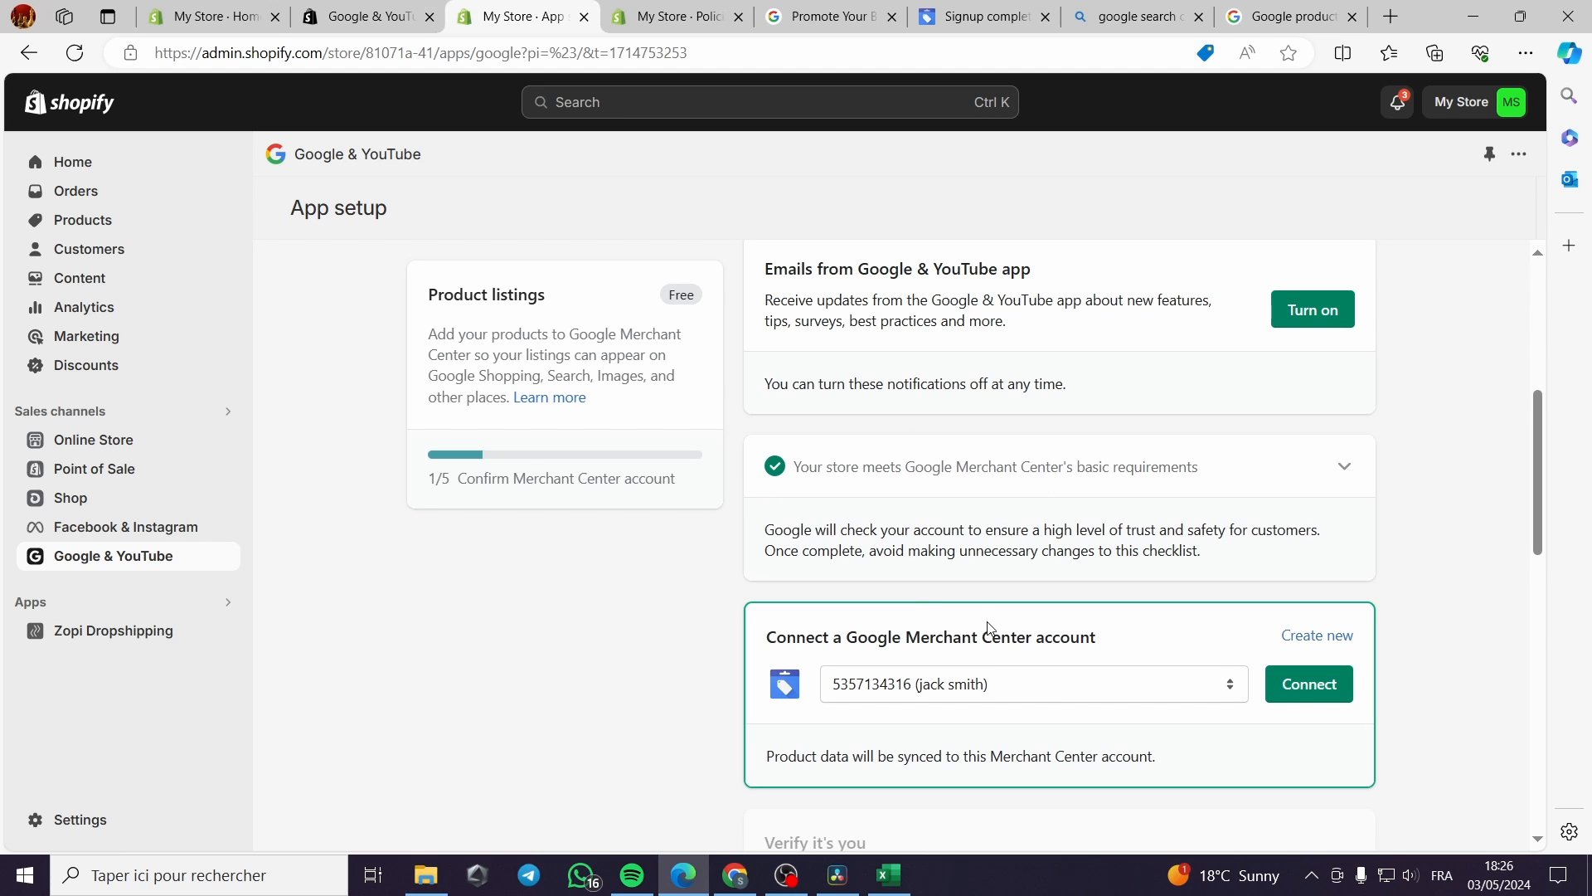
# - Select the existing Google Merchant Center account and connect it to the store
pyautogui.scroll(-1, 788, 547)
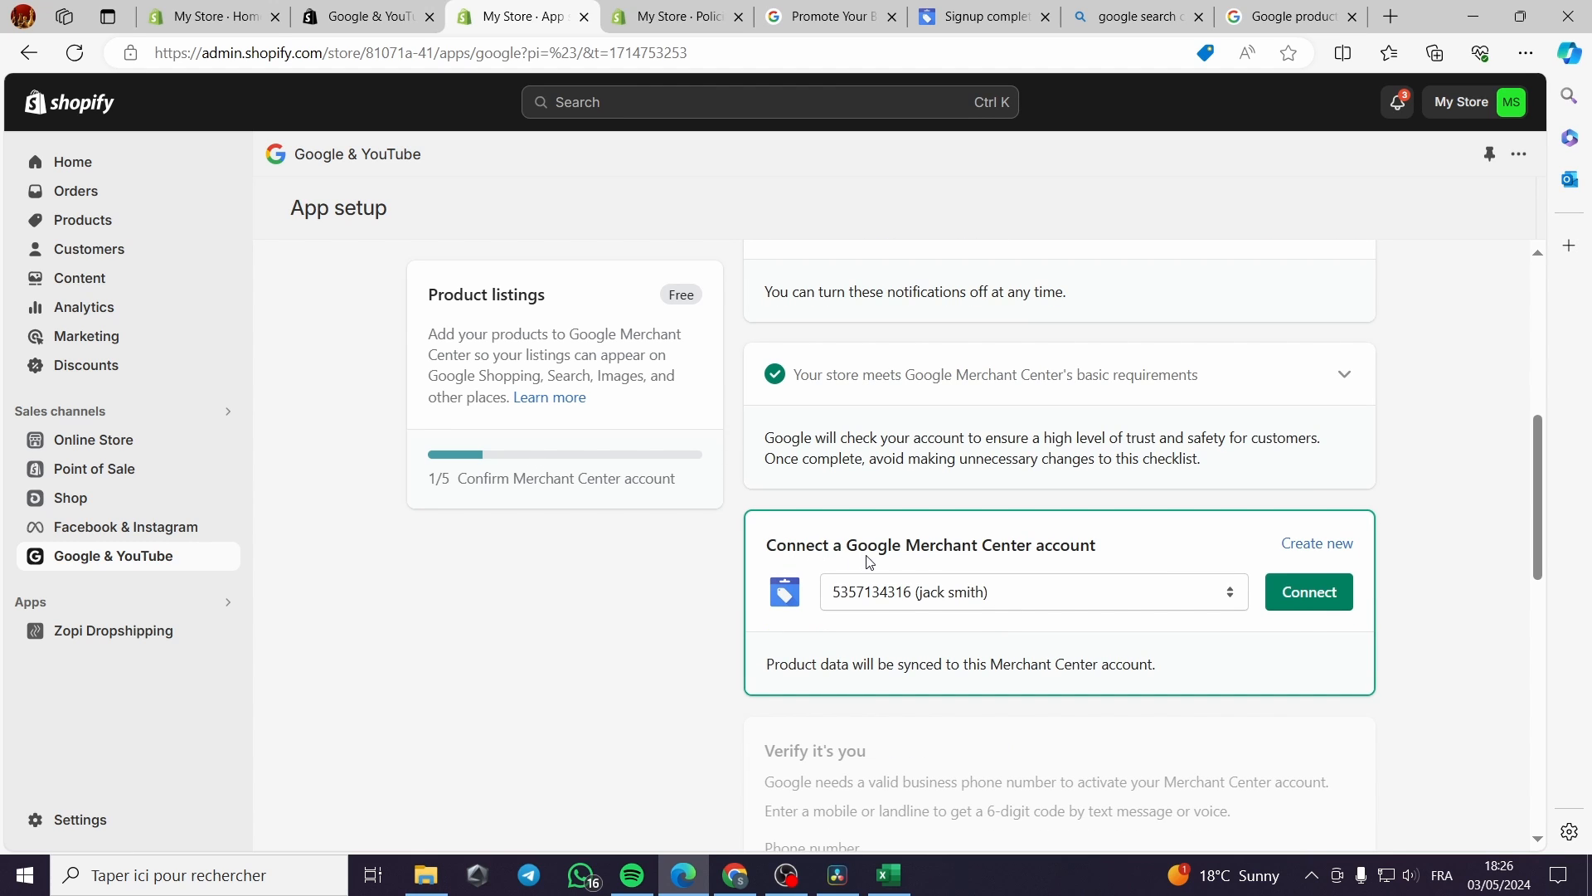
pyautogui.click(1155, 594)
pyautogui.click(1158, 597)
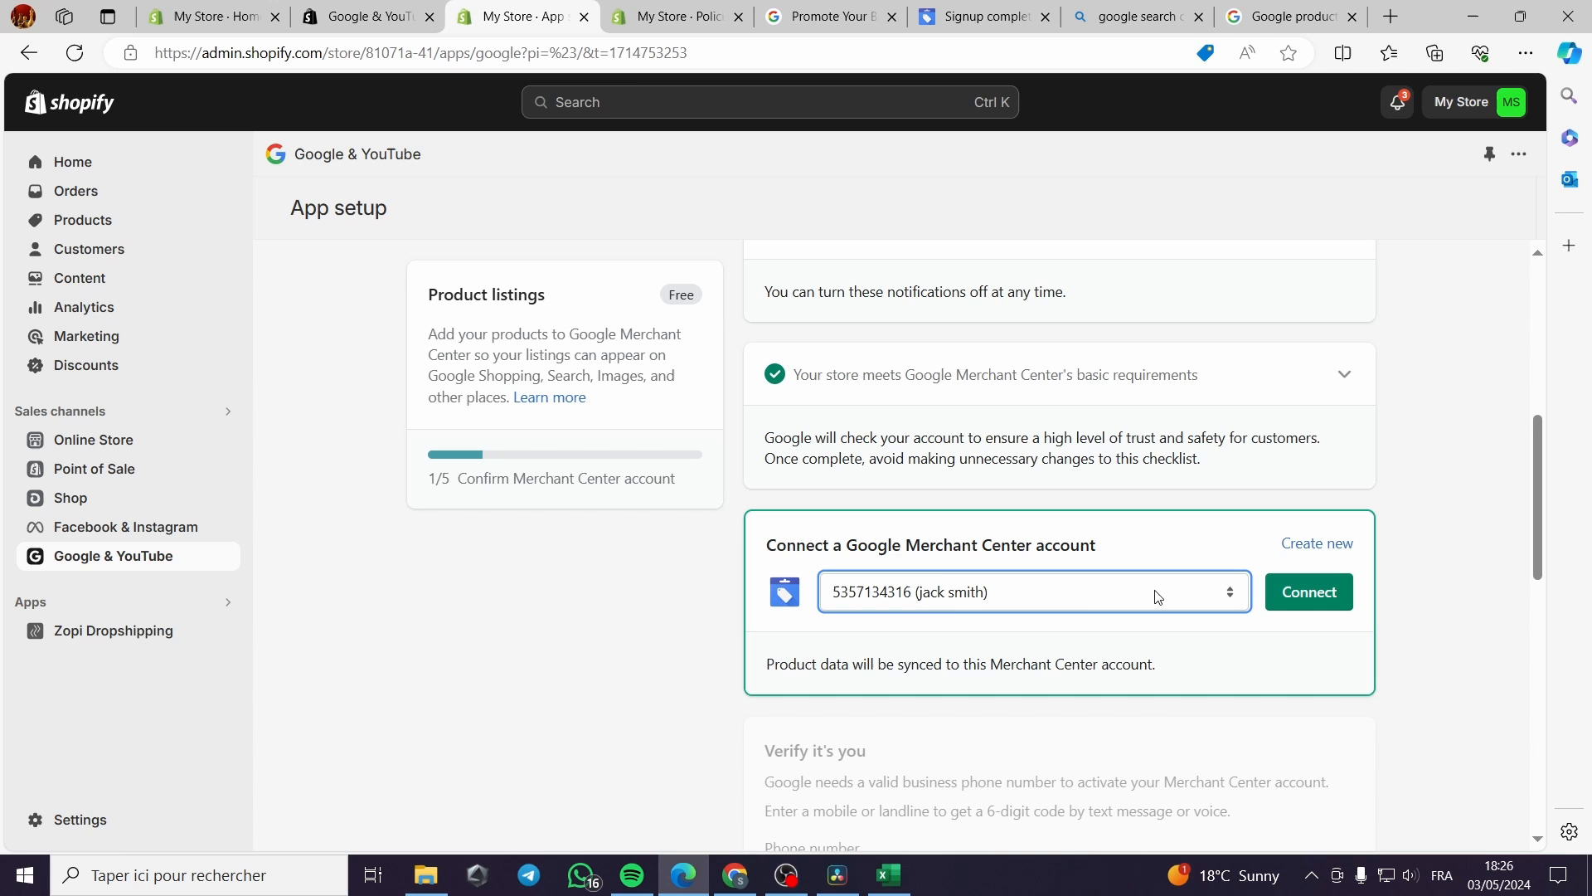
pyautogui.click(948, 595)
pyautogui.click(957, 625)
pyautogui.click(1298, 599)
# - Set the verification phone number's country to Algeria (+213) and look over the product feed and conversion tracking sections
pyautogui.scroll(-3, 1472, 618)
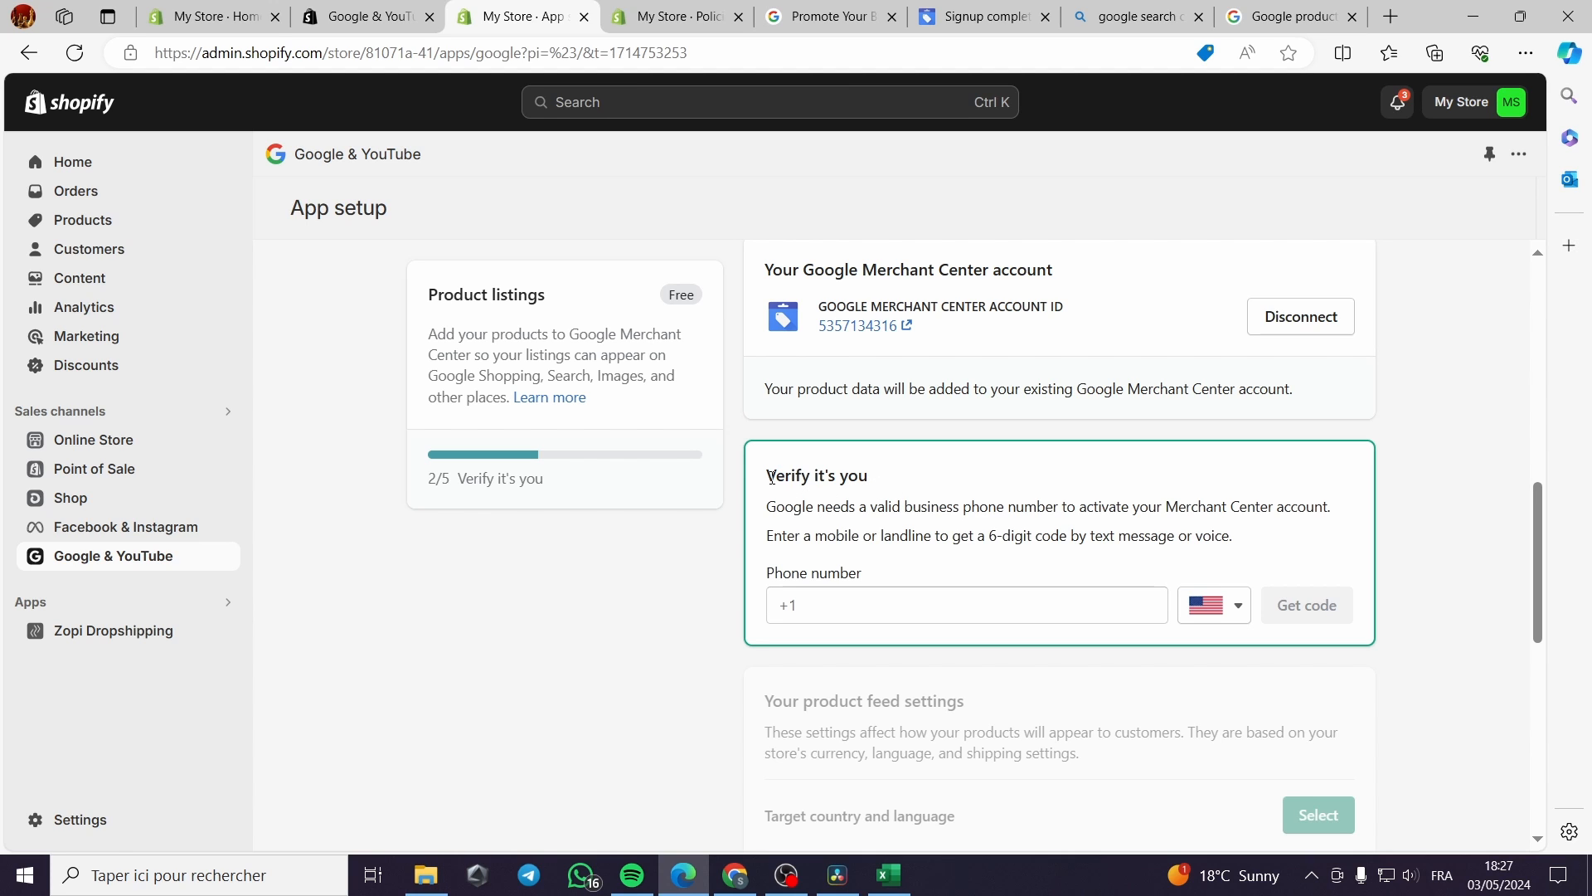
pyautogui.click(1215, 605)
pyautogui.scroll(-1, 1235, 722)
pyautogui.scroll(3, 1236, 721)
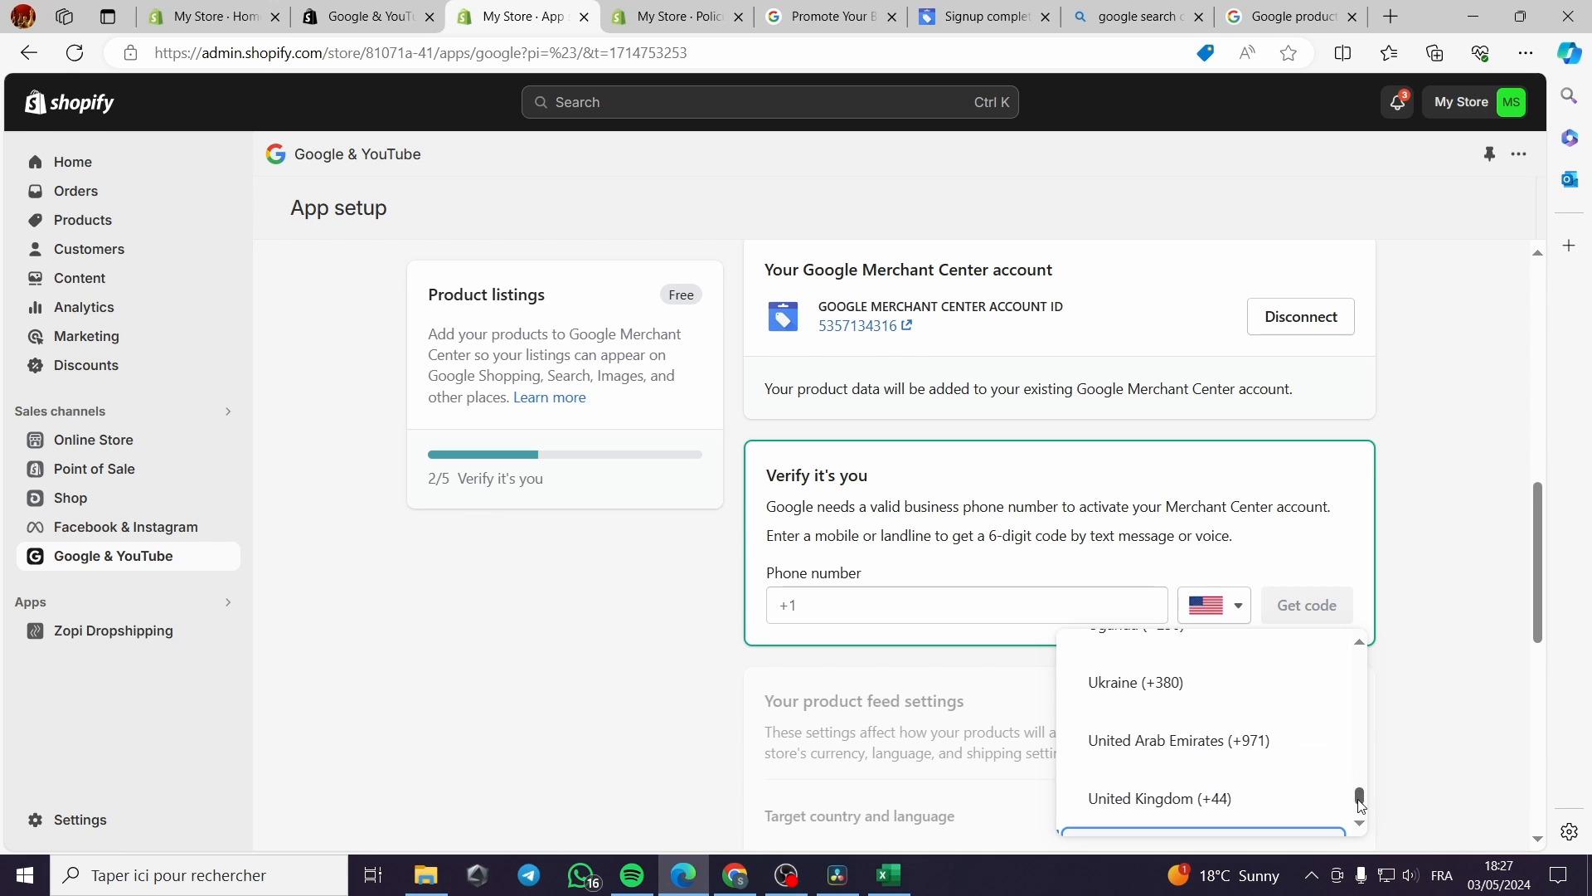
pyautogui.scroll(20, 1235, 721)
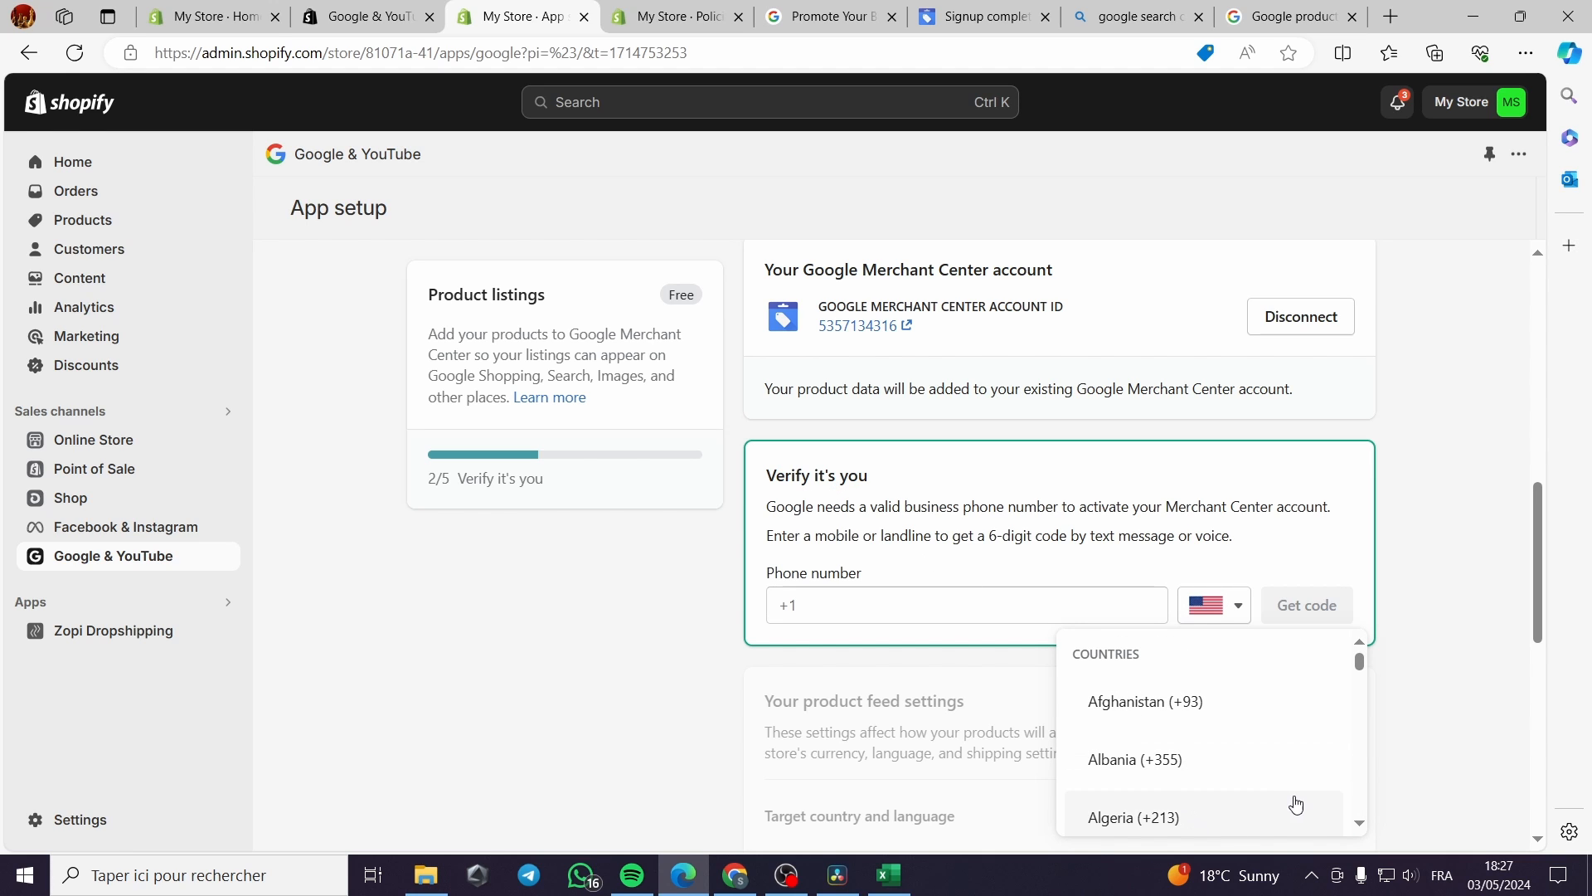
pyautogui.click(1276, 817)
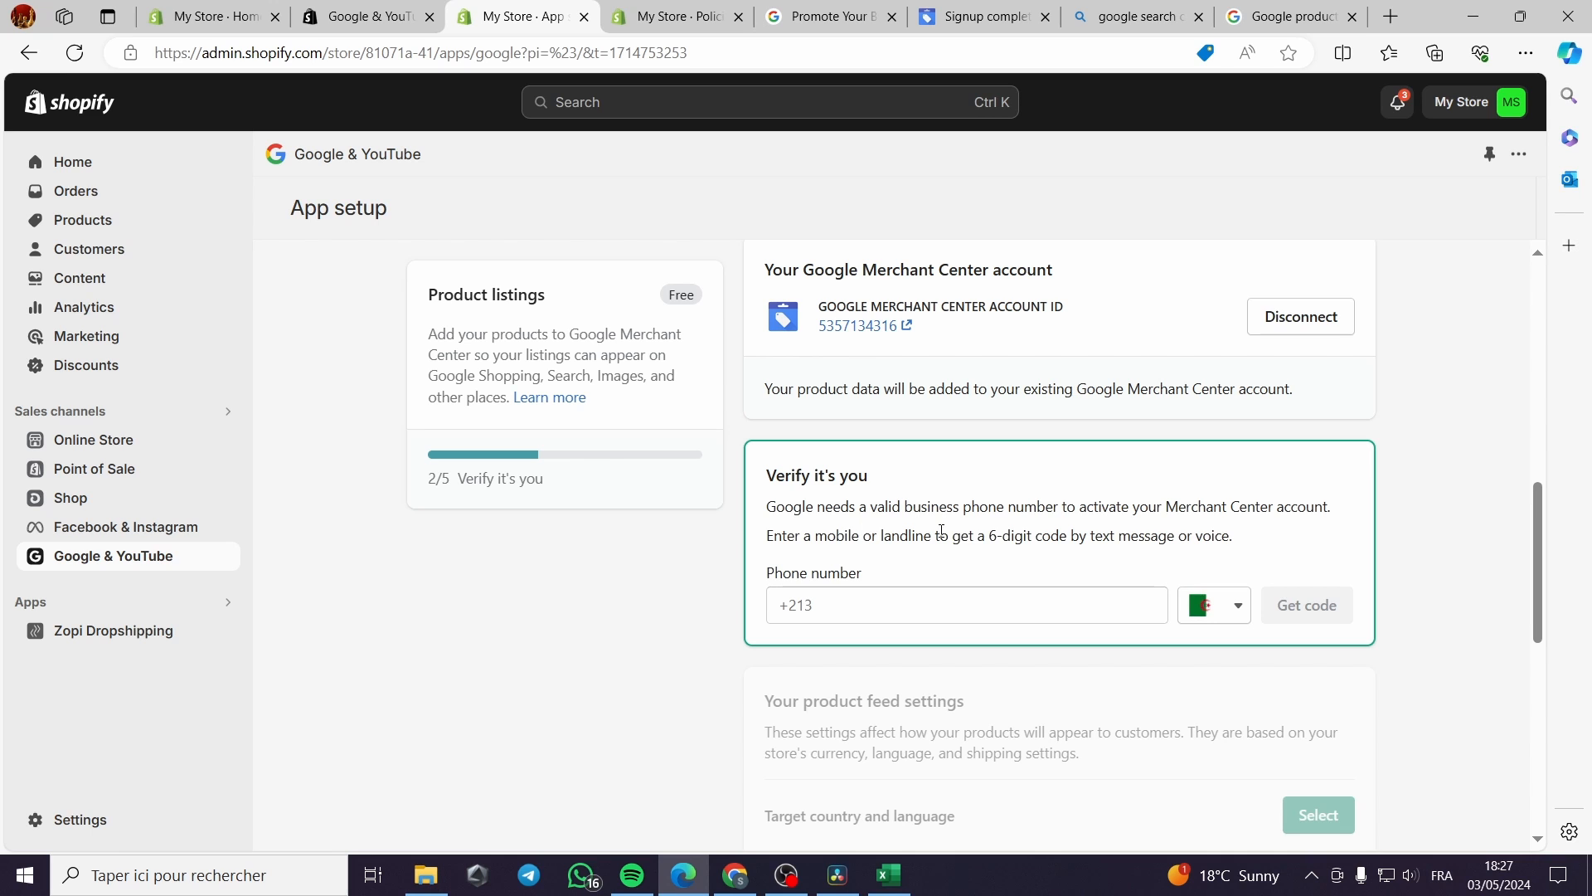
pyautogui.scroll(-2, 1312, 614)
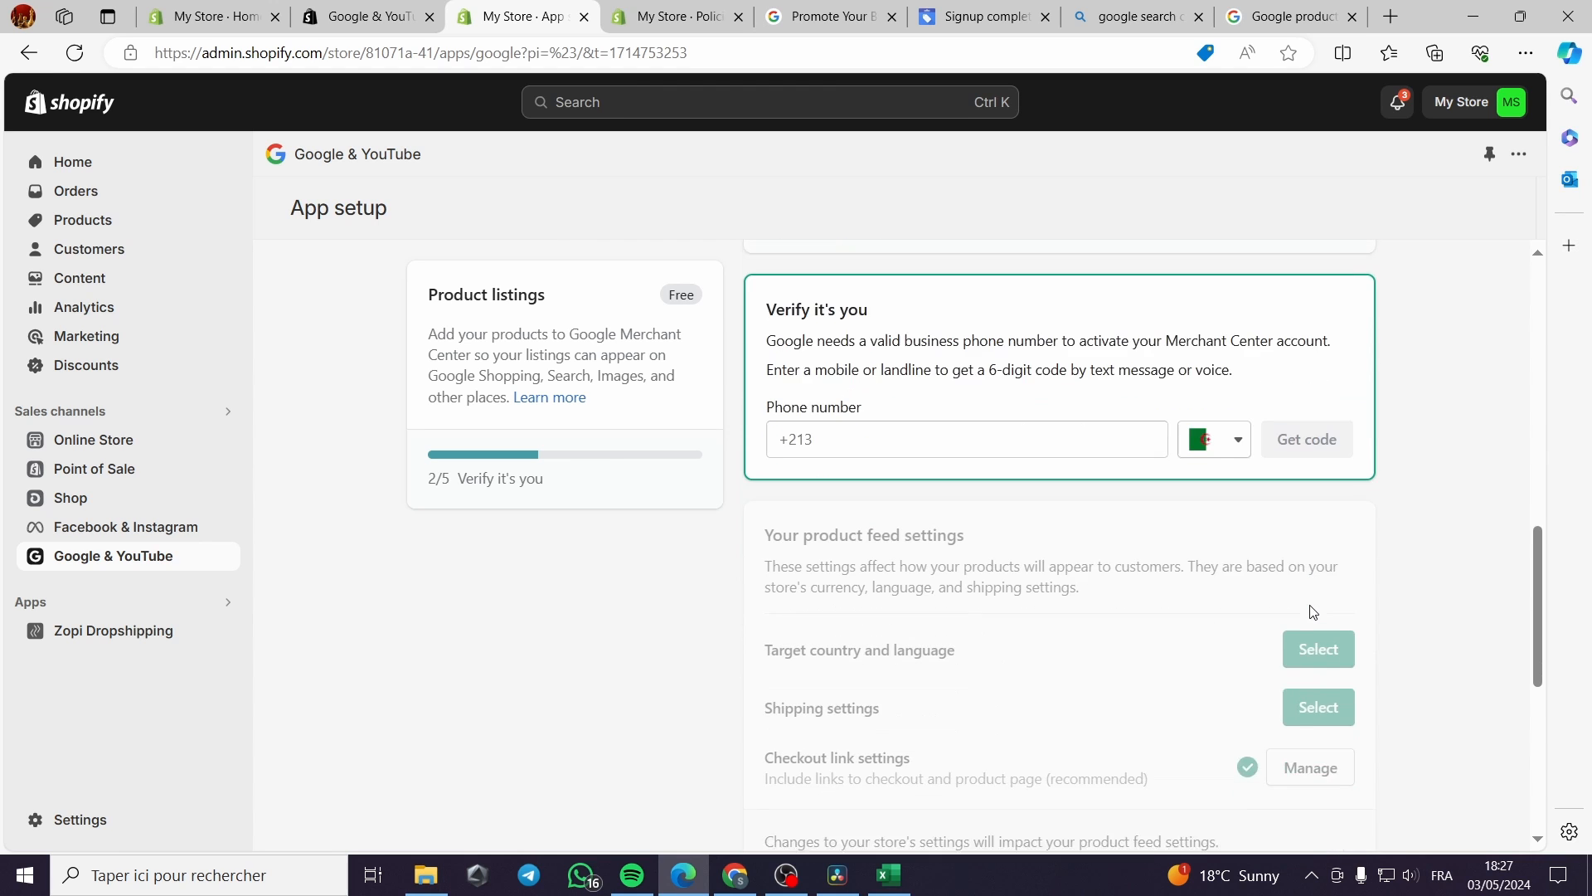
pyautogui.scroll(-2, 1313, 612)
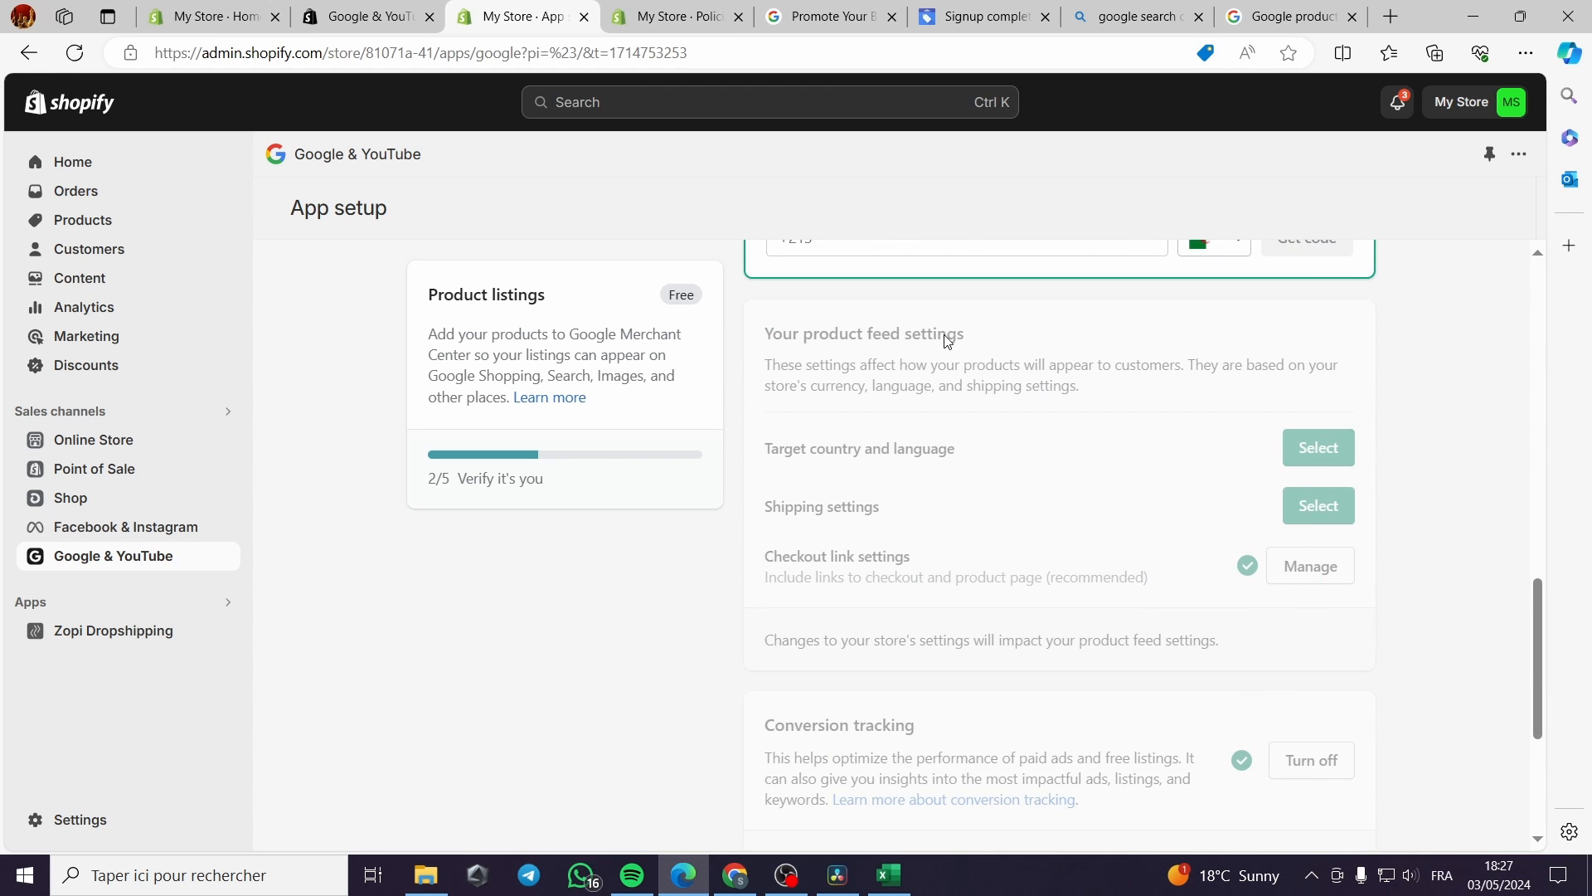
pyautogui.scroll(2, 1061, 415)
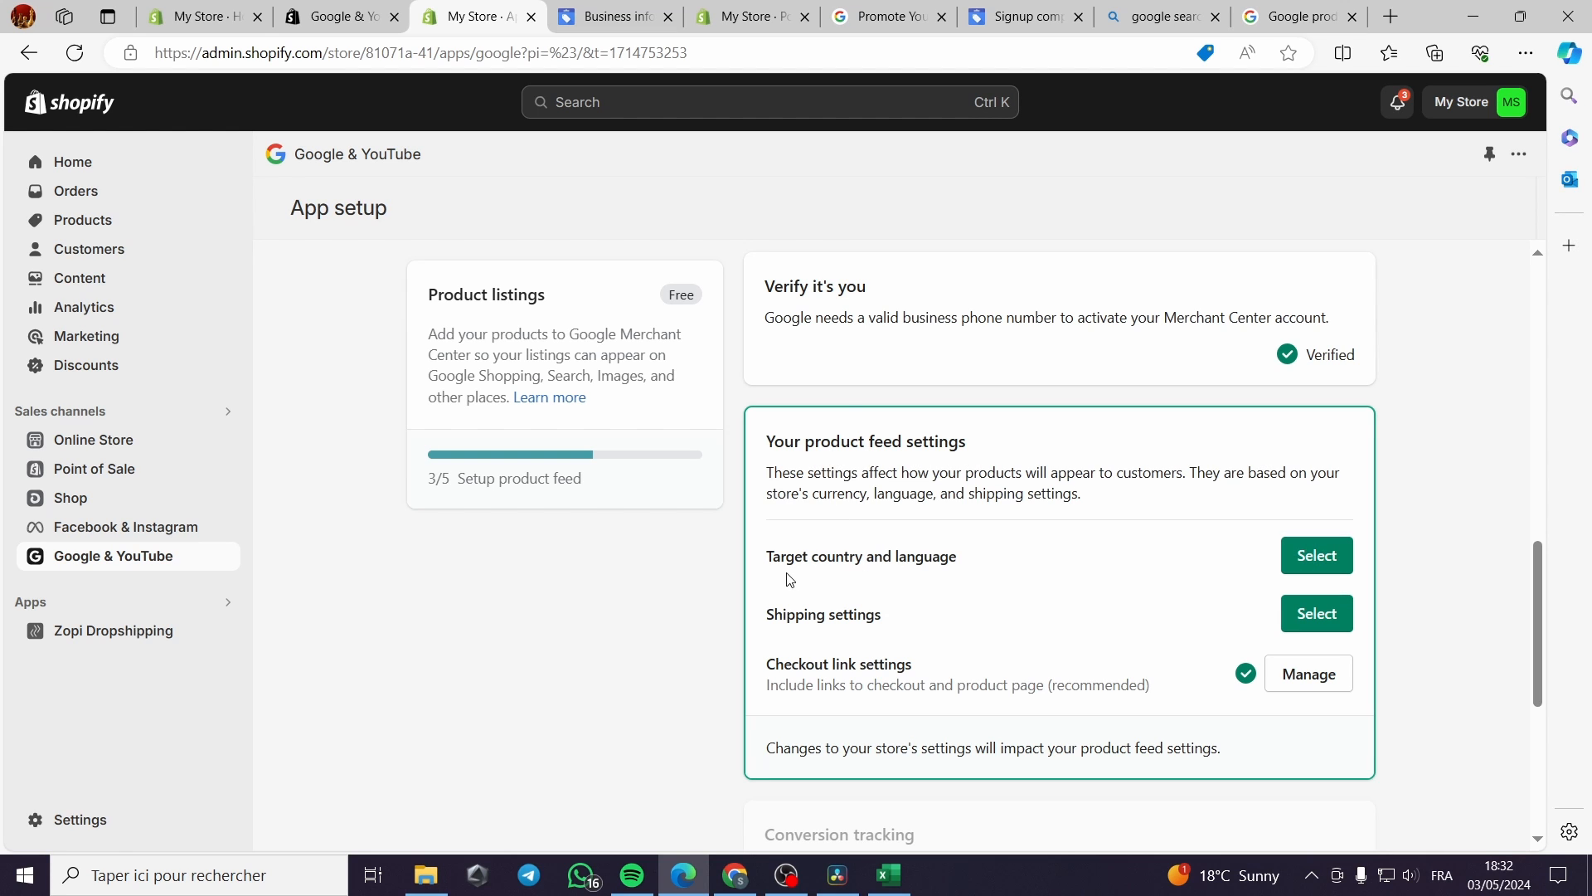
# - Save Germany as the product feed's target country with German as its language, and have shipping information imported automatically
pyautogui.click(1317, 556)
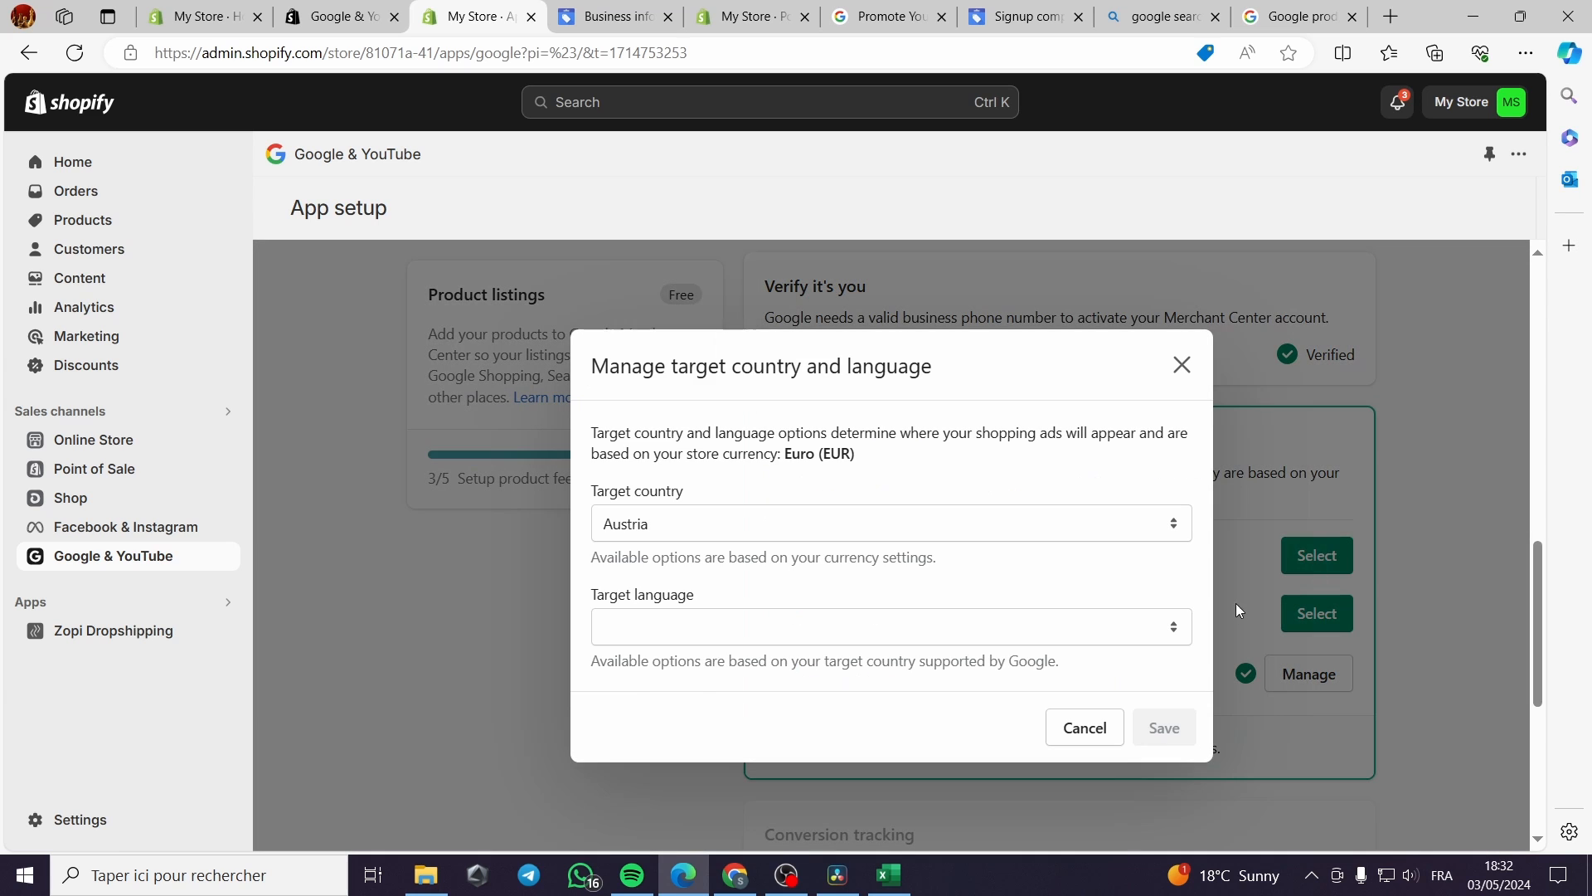
pyautogui.click(729, 518)
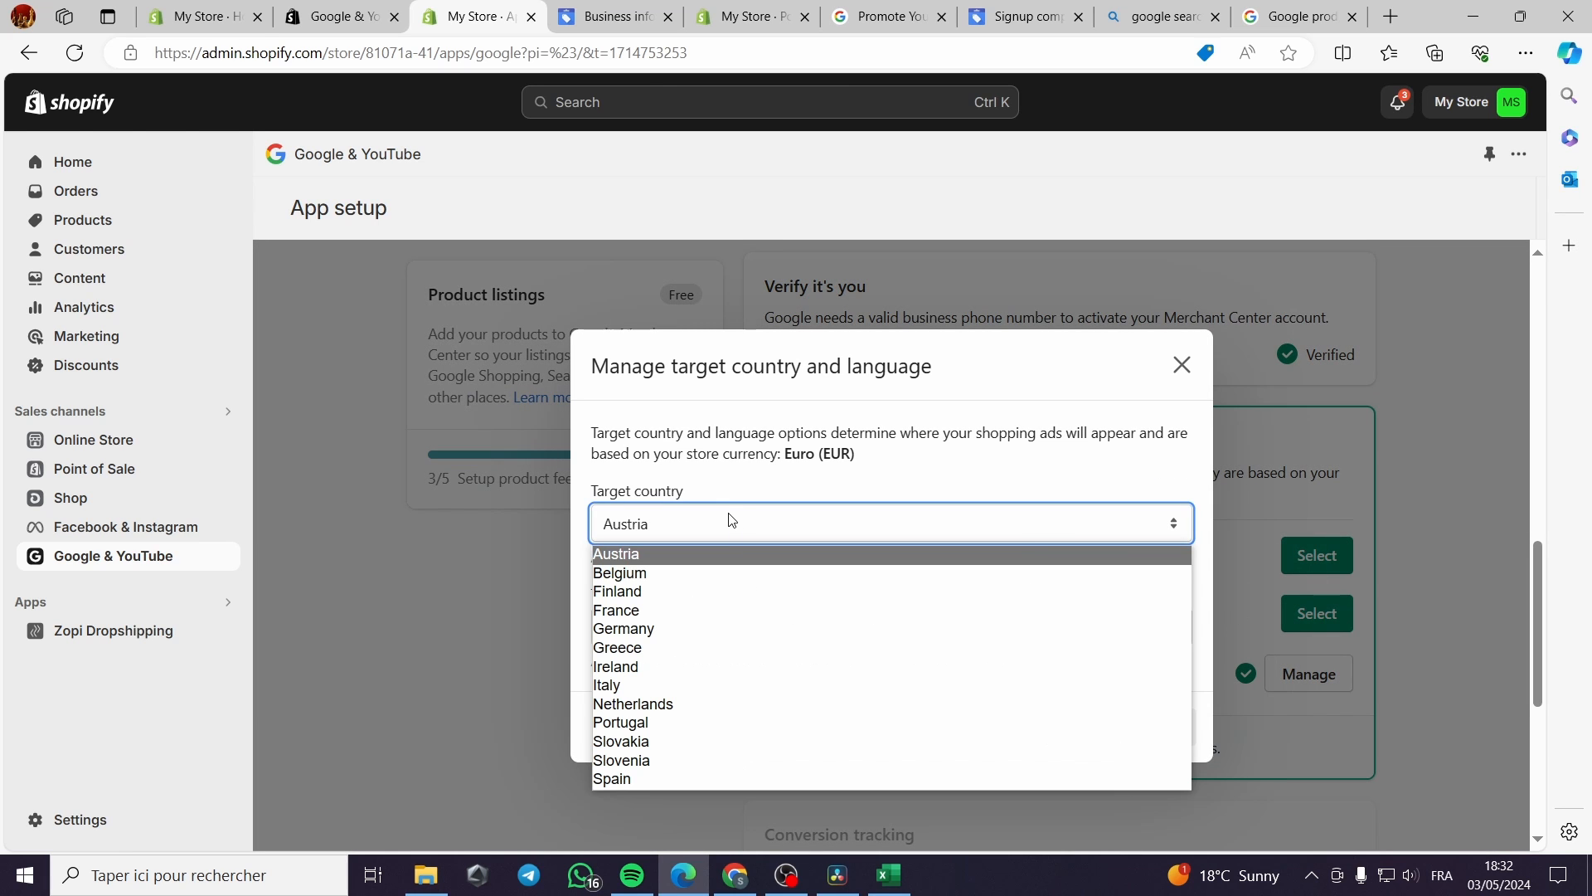
pyautogui.click(684, 632)
pyautogui.click(769, 627)
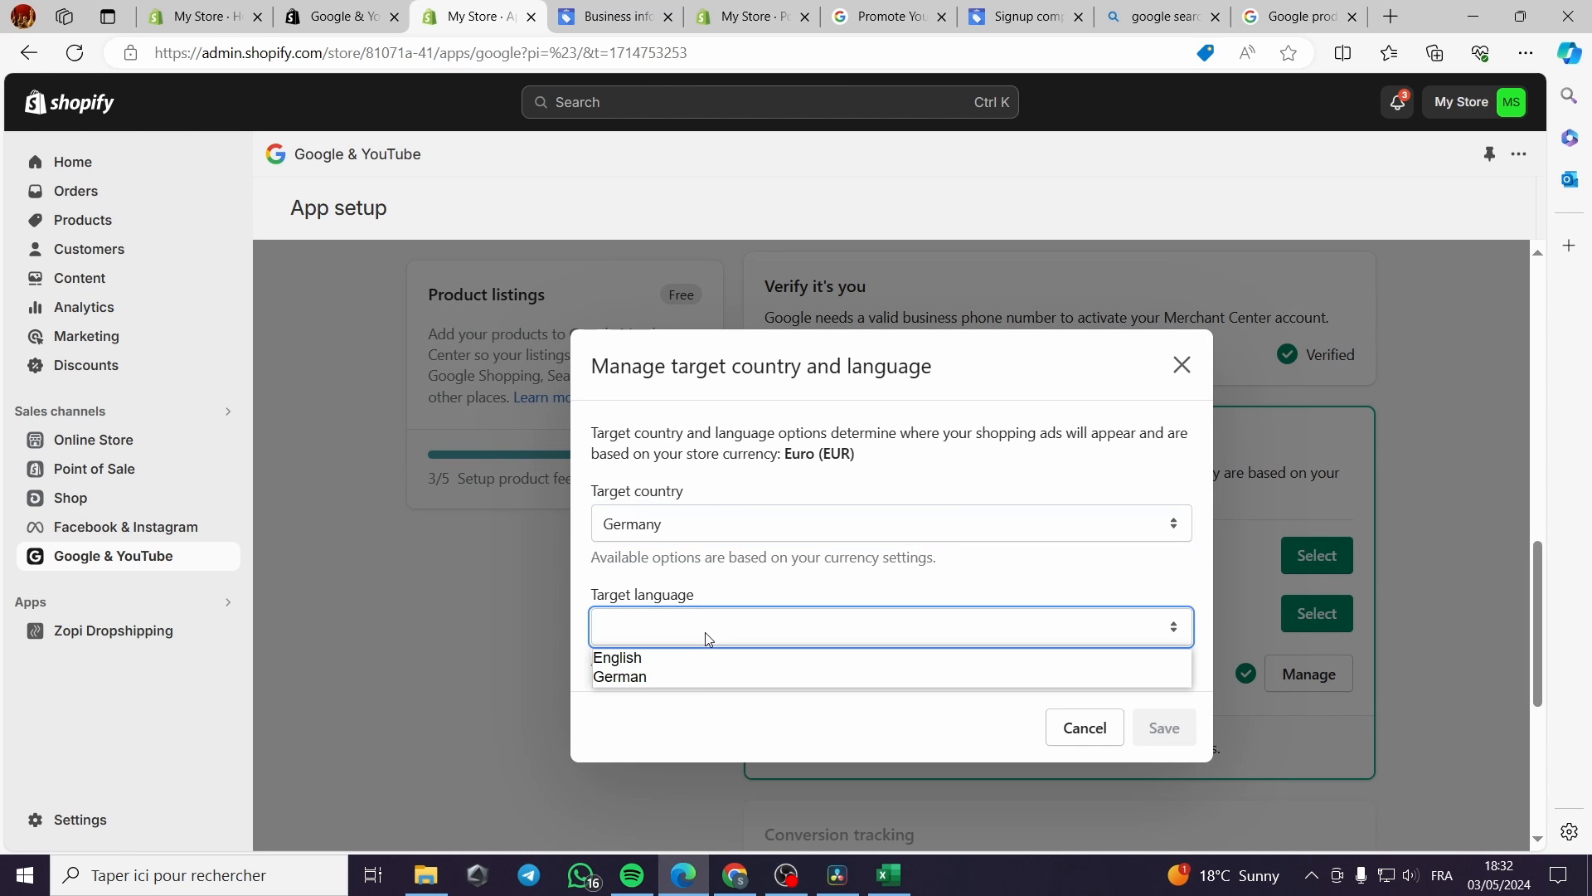
pyautogui.click(697, 676)
pyautogui.click(1165, 727)
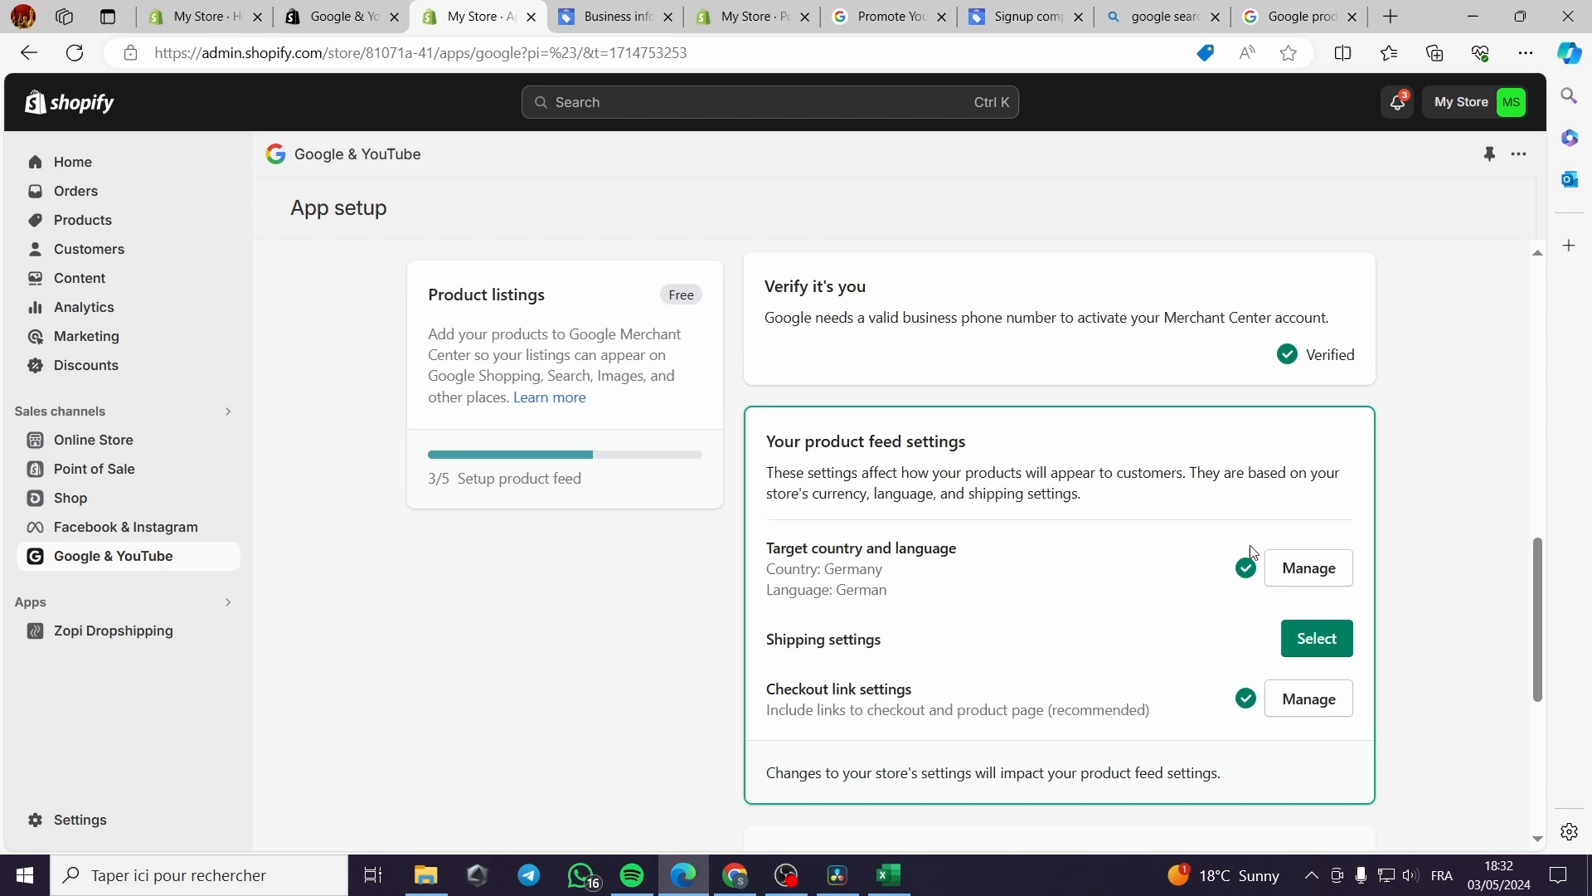
pyautogui.click(1318, 647)
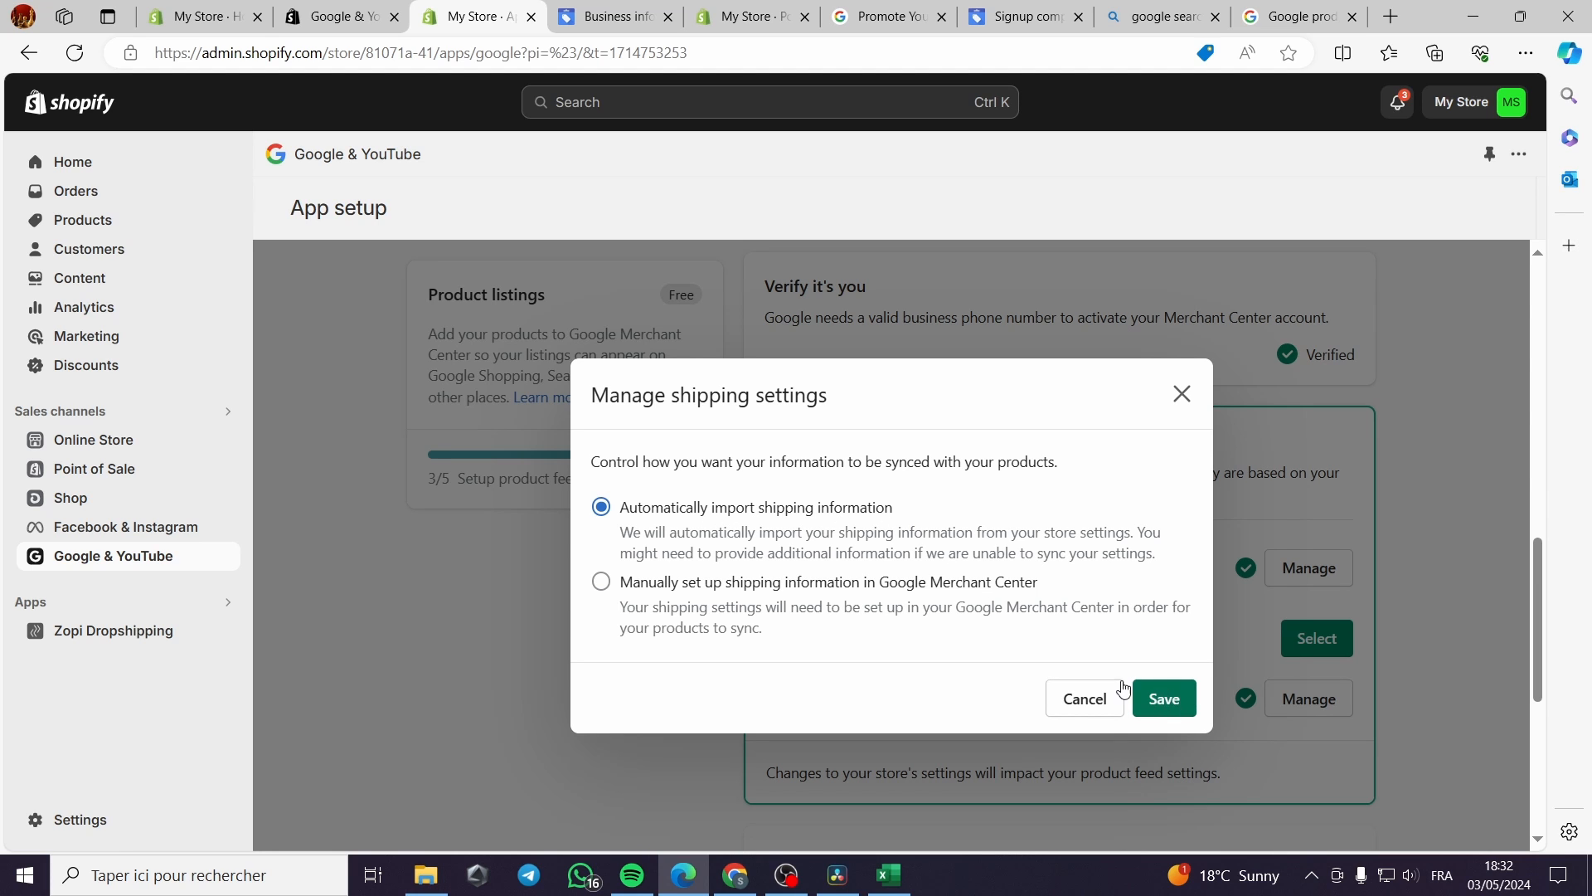
pyautogui.click(1165, 701)
# - Agree to Google's terms of service and complete the app setup
pyautogui.scroll(-3, 1252, 602)
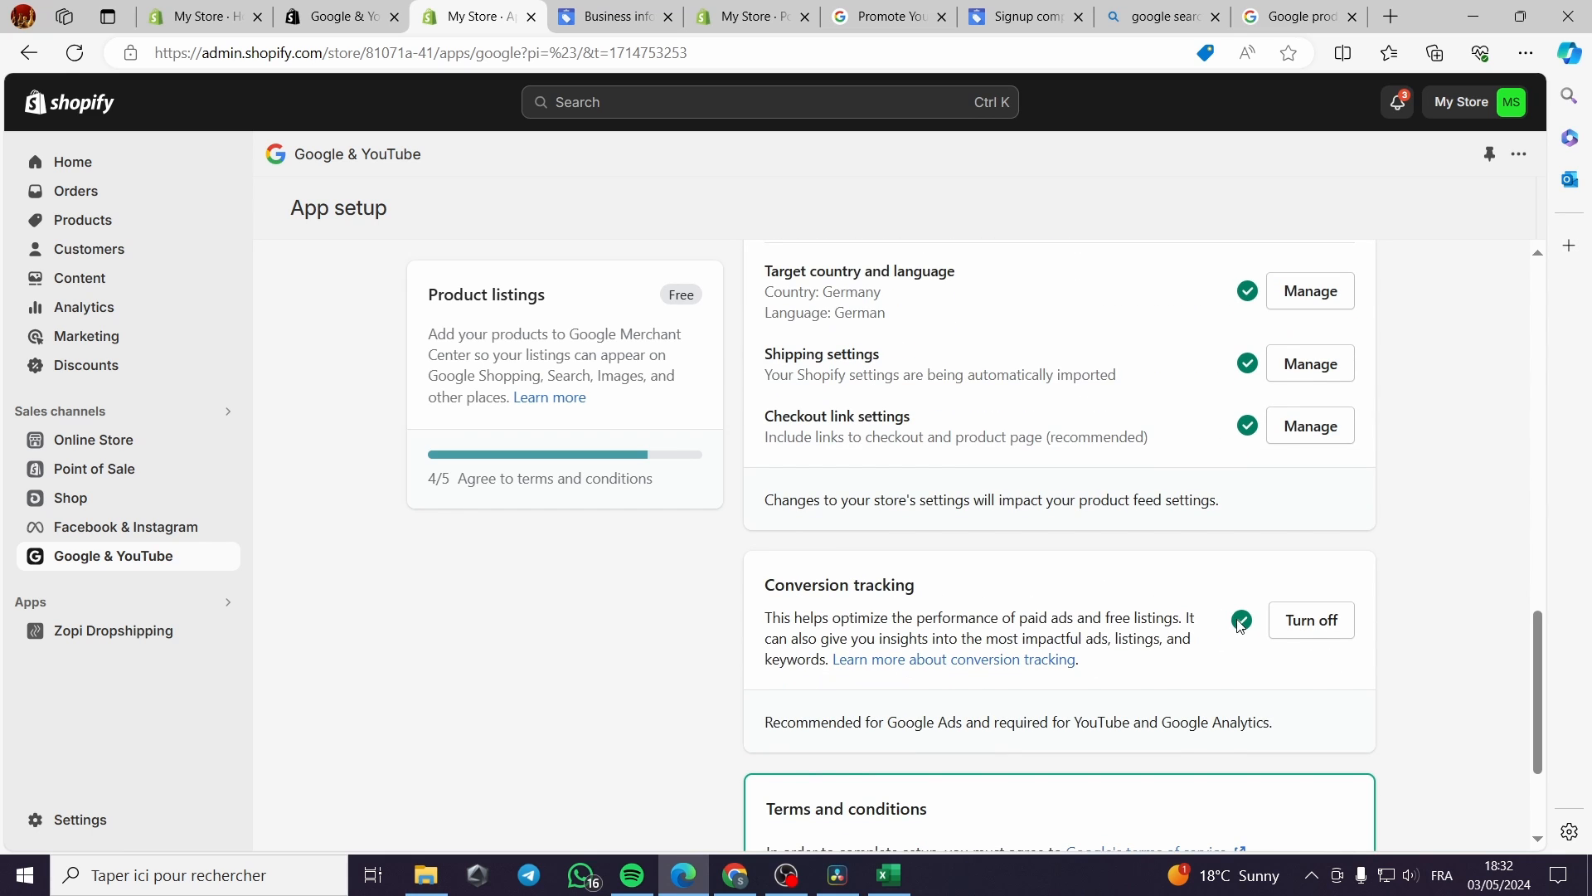
pyautogui.scroll(-1, 1223, 665)
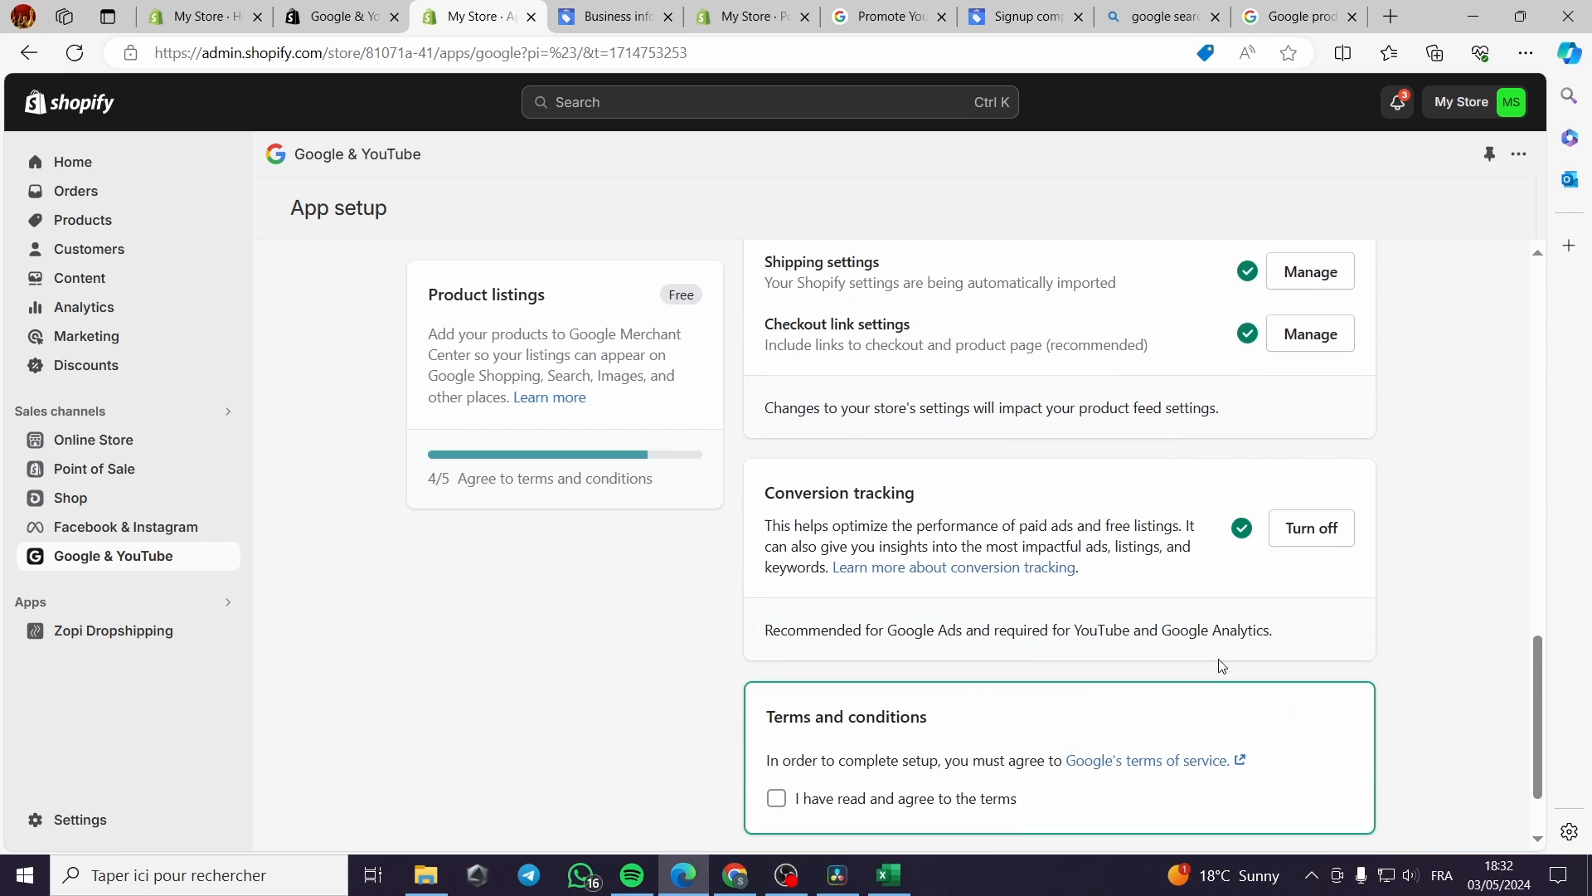
pyautogui.click(776, 798)
pyautogui.scroll(-1, 1193, 744)
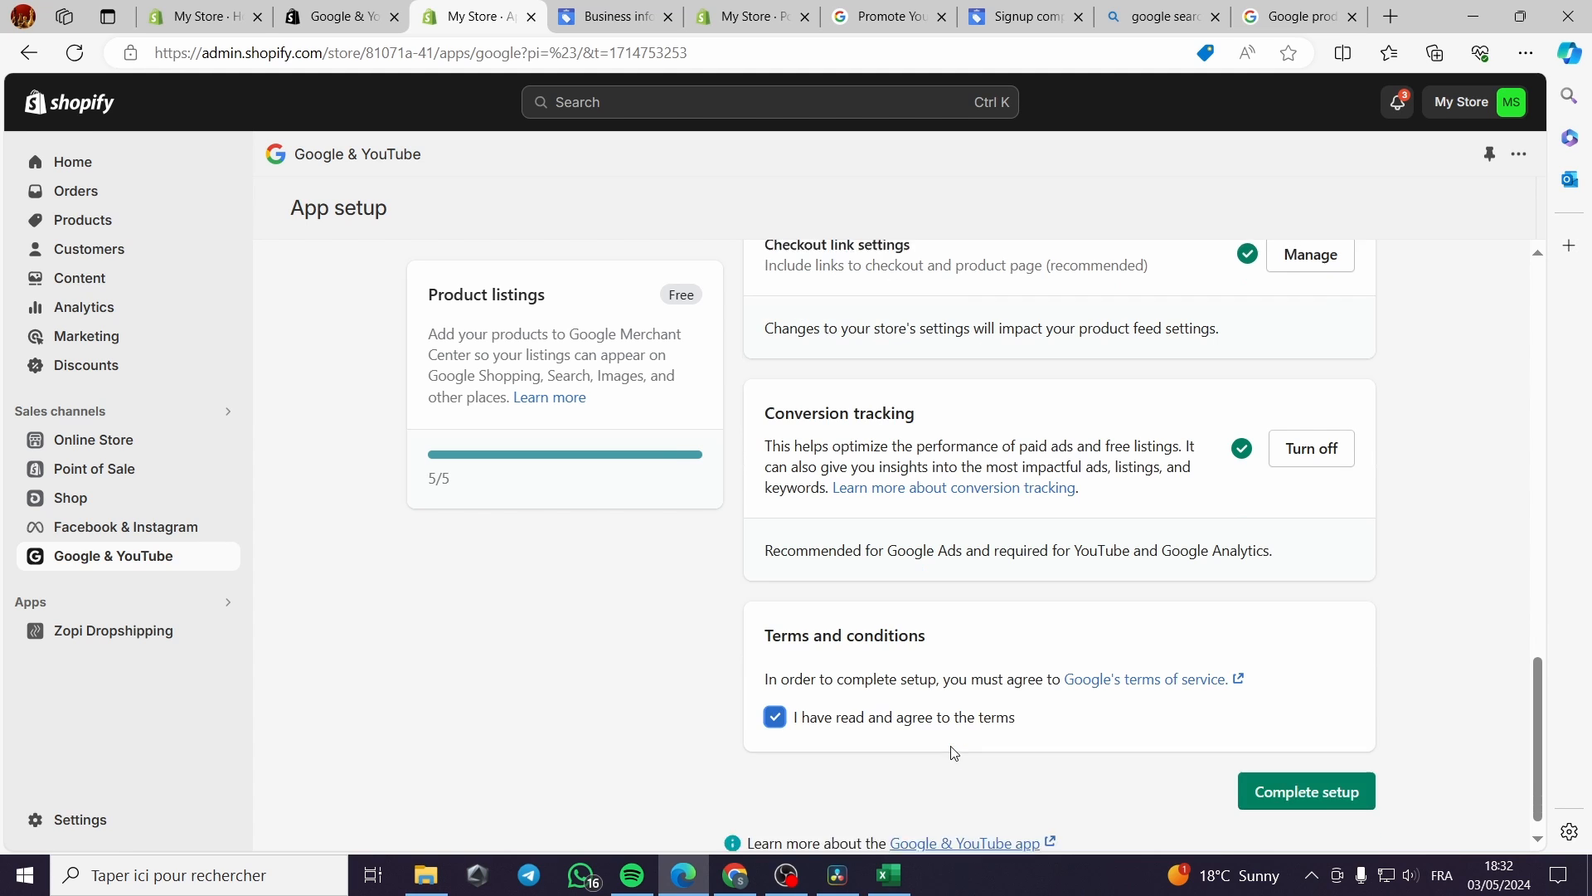
pyautogui.click(1353, 779)
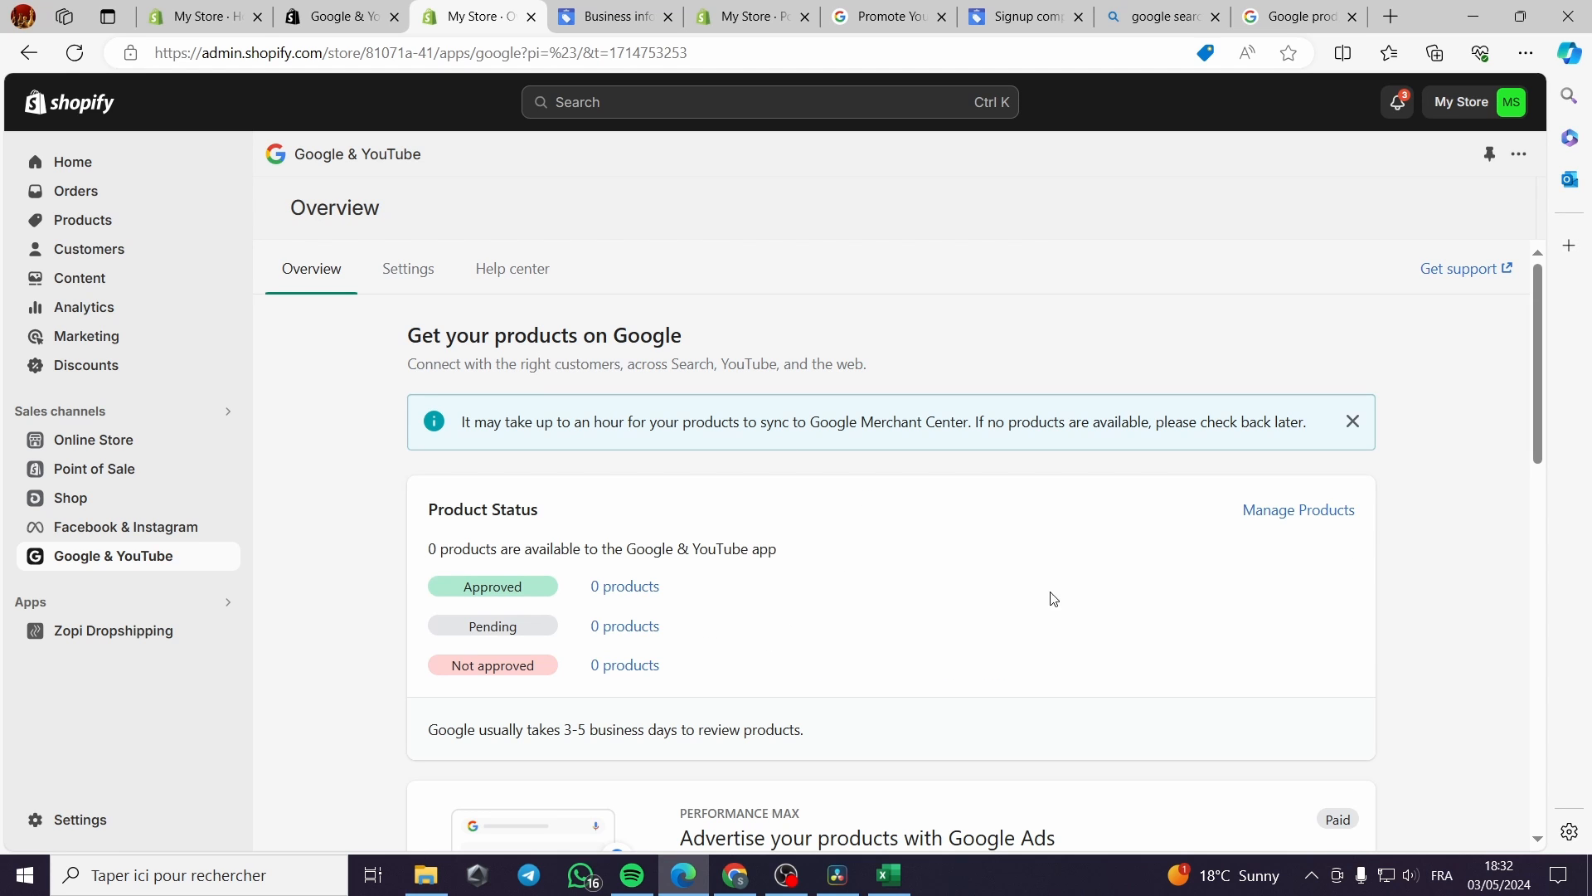
# - Open the app's settings and review the connected accounts, email notifications, conversion tracking and product feed settings
pyautogui.click(414, 278)
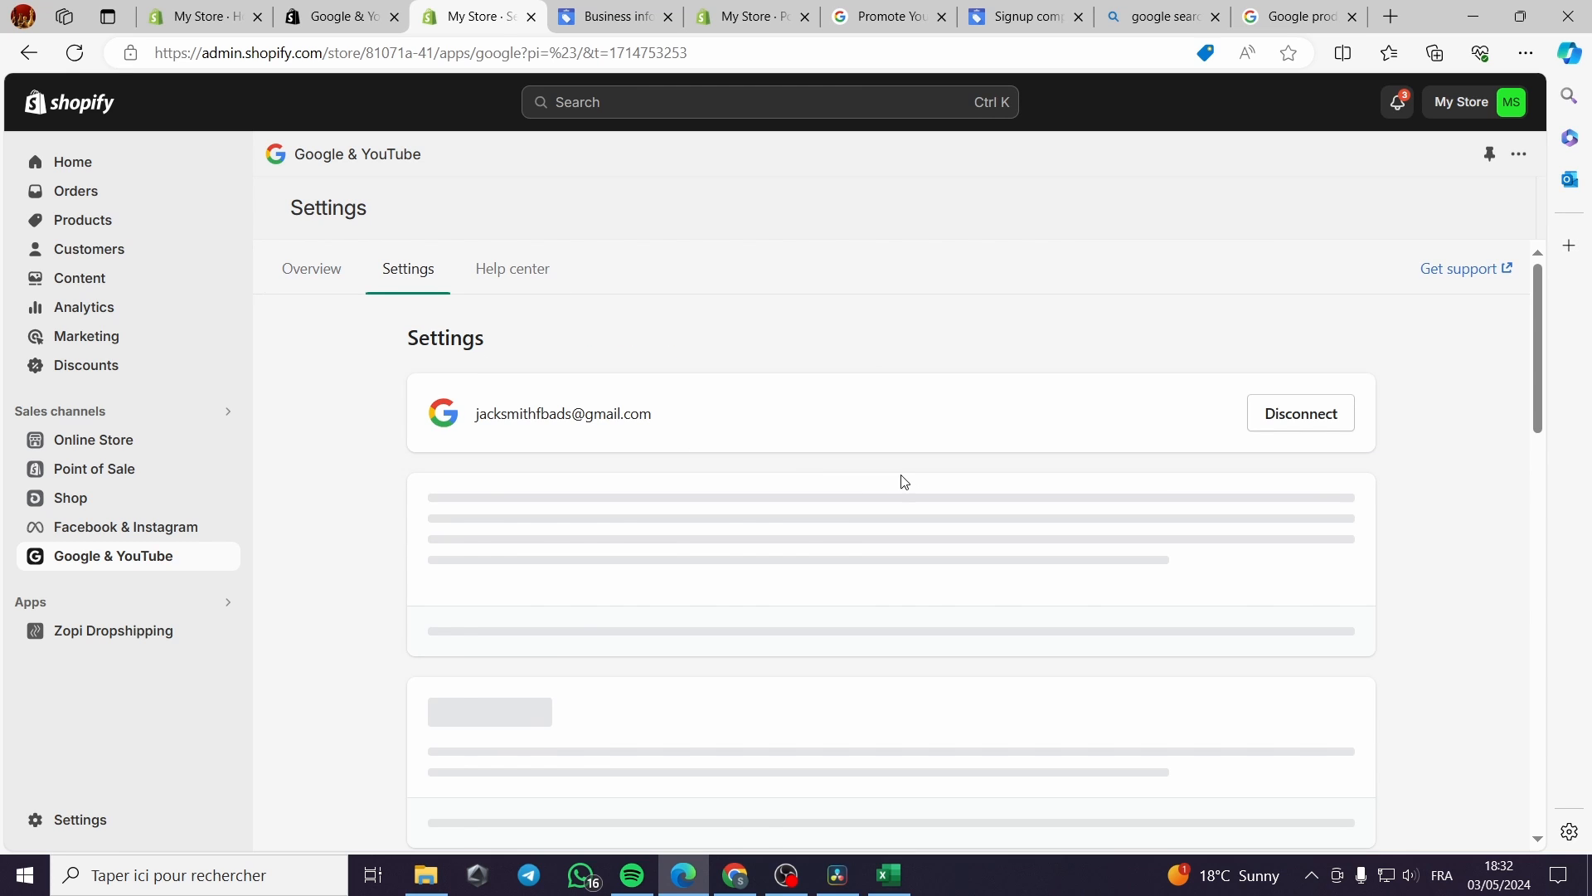
pyautogui.scroll(-2, 664, 572)
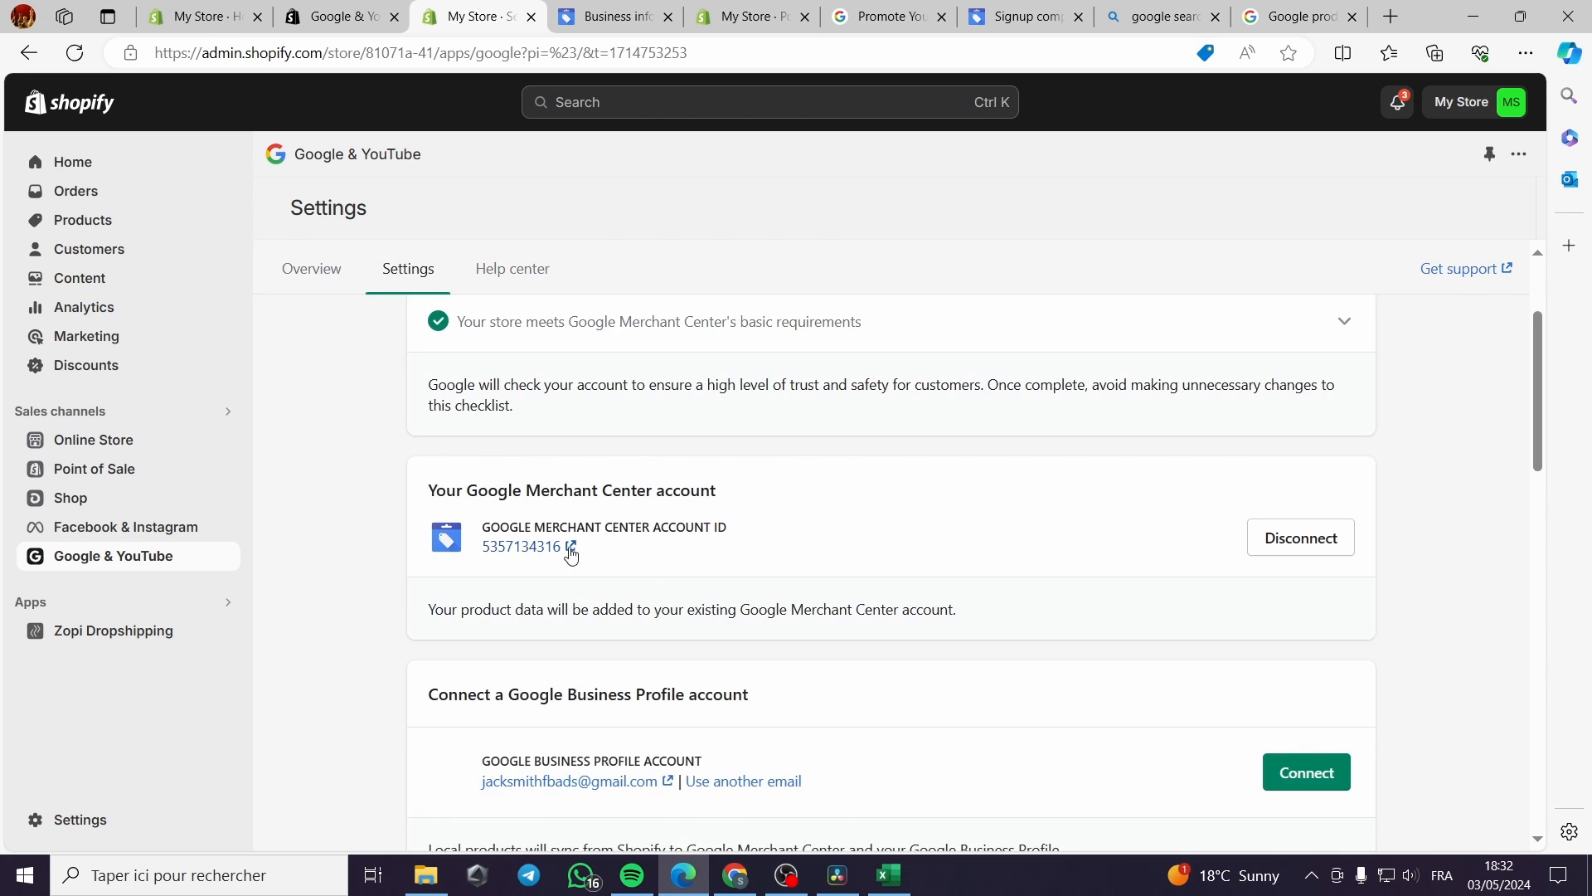
pyautogui.scroll(-2, 721, 560)
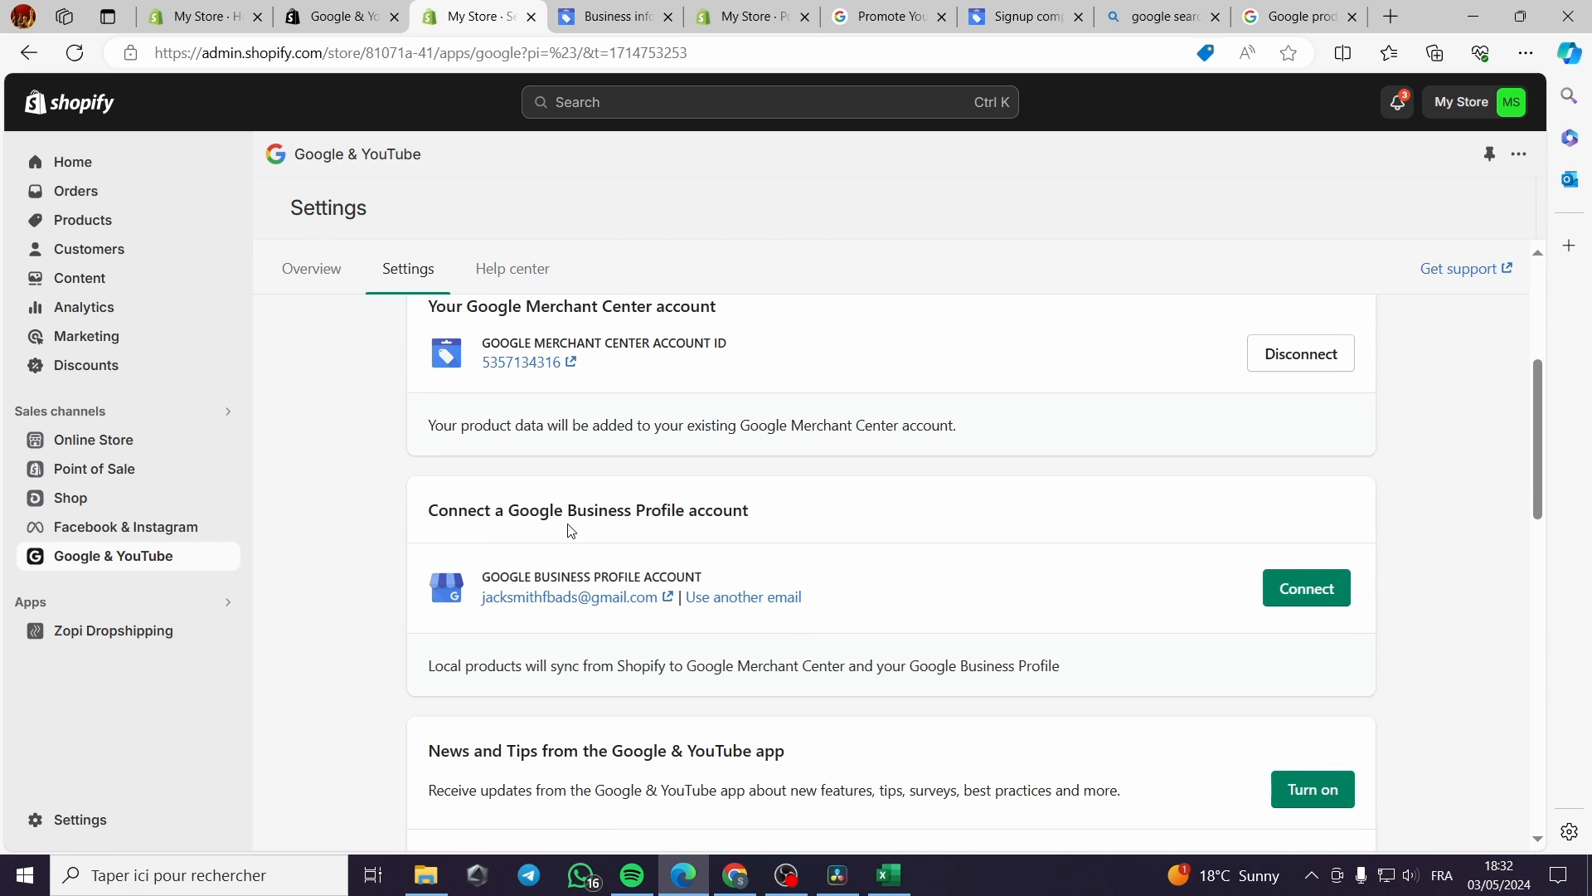
pyautogui.scroll(-2, 664, 516)
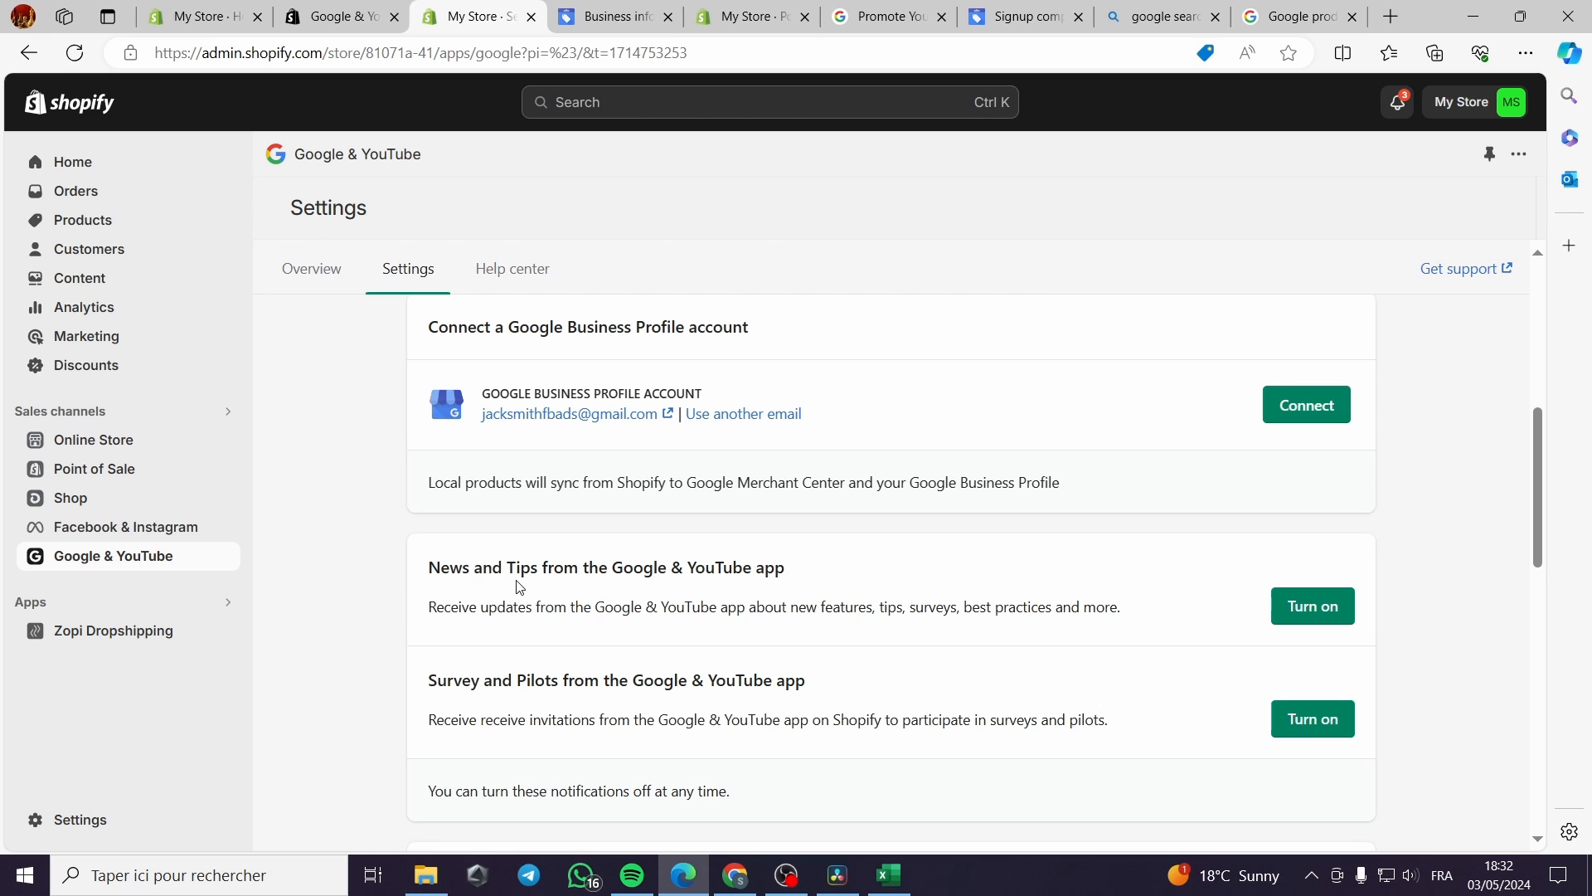
pyautogui.scroll(-2, 751, 586)
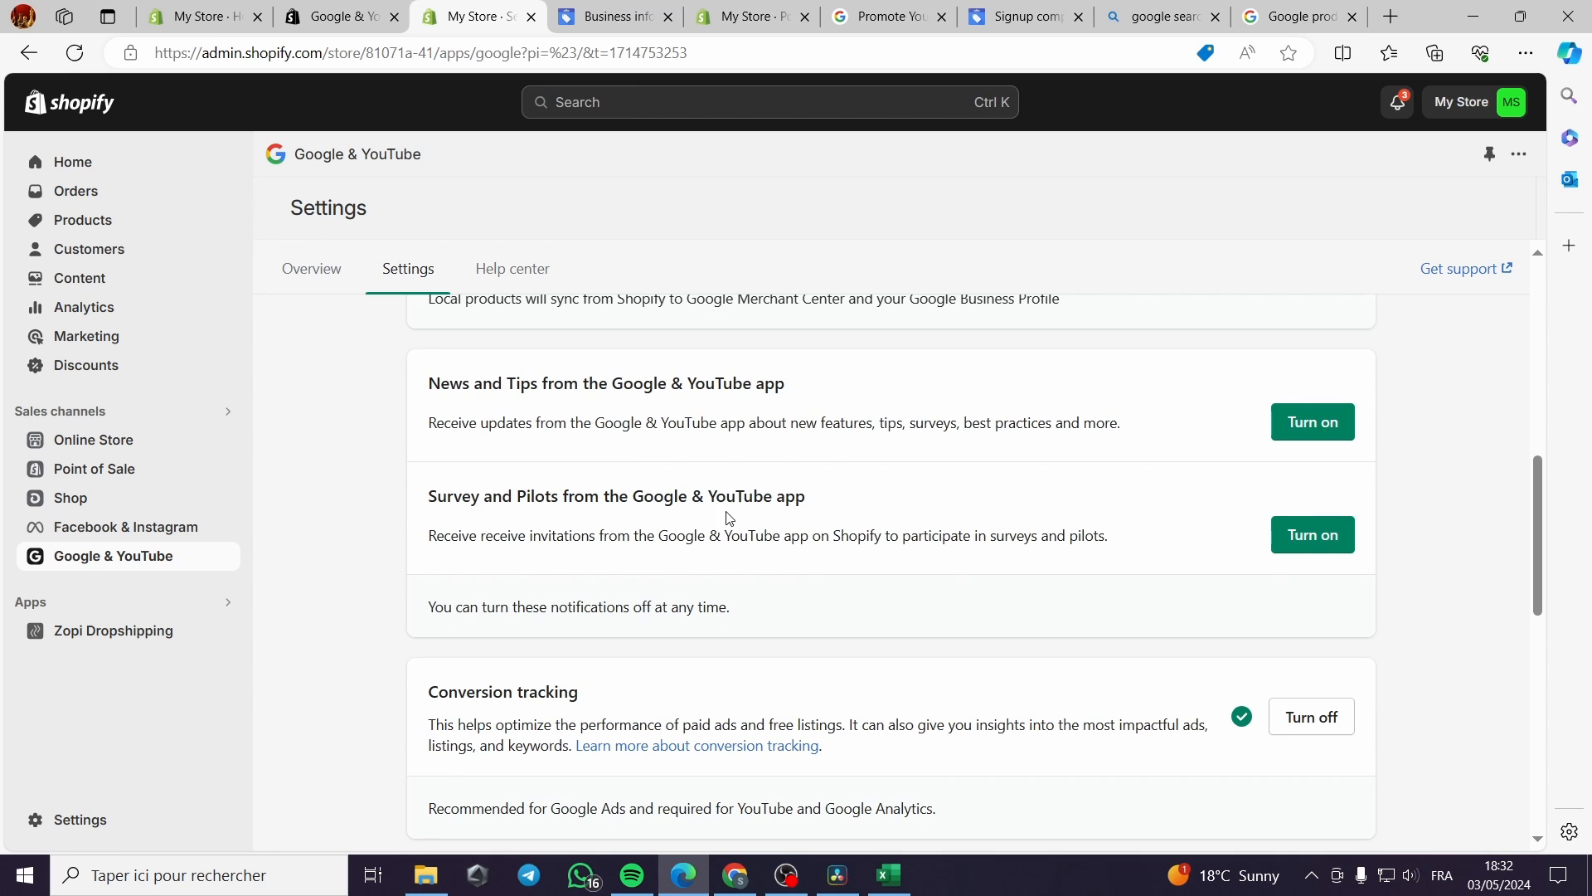
pyautogui.scroll(-2, 734, 527)
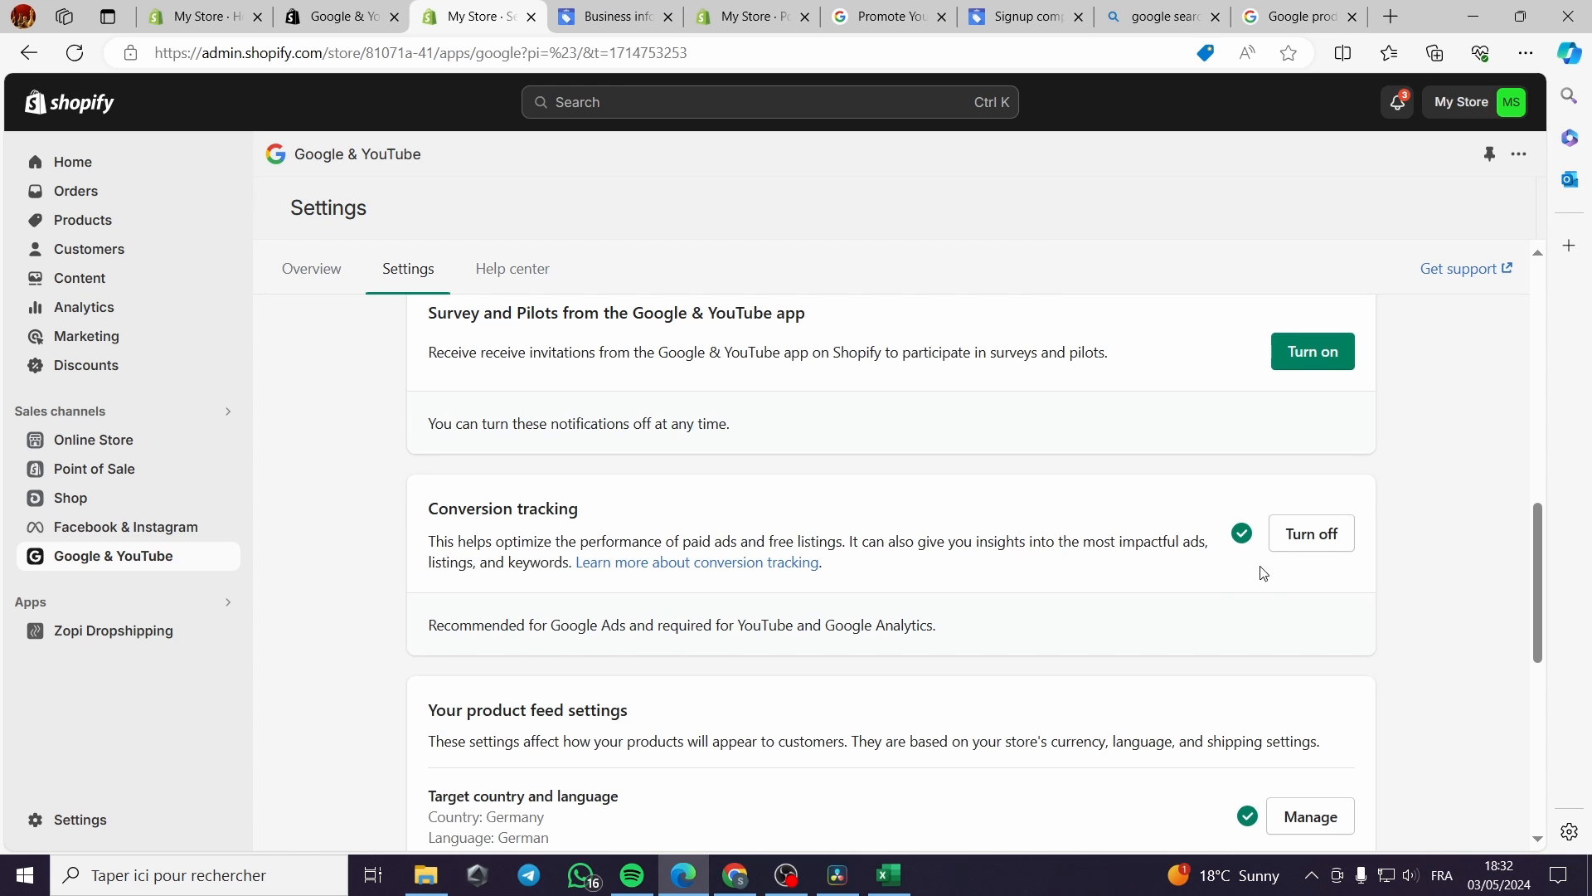
pyautogui.scroll(-1, 539, 543)
pyautogui.scroll(-5, 917, 611)
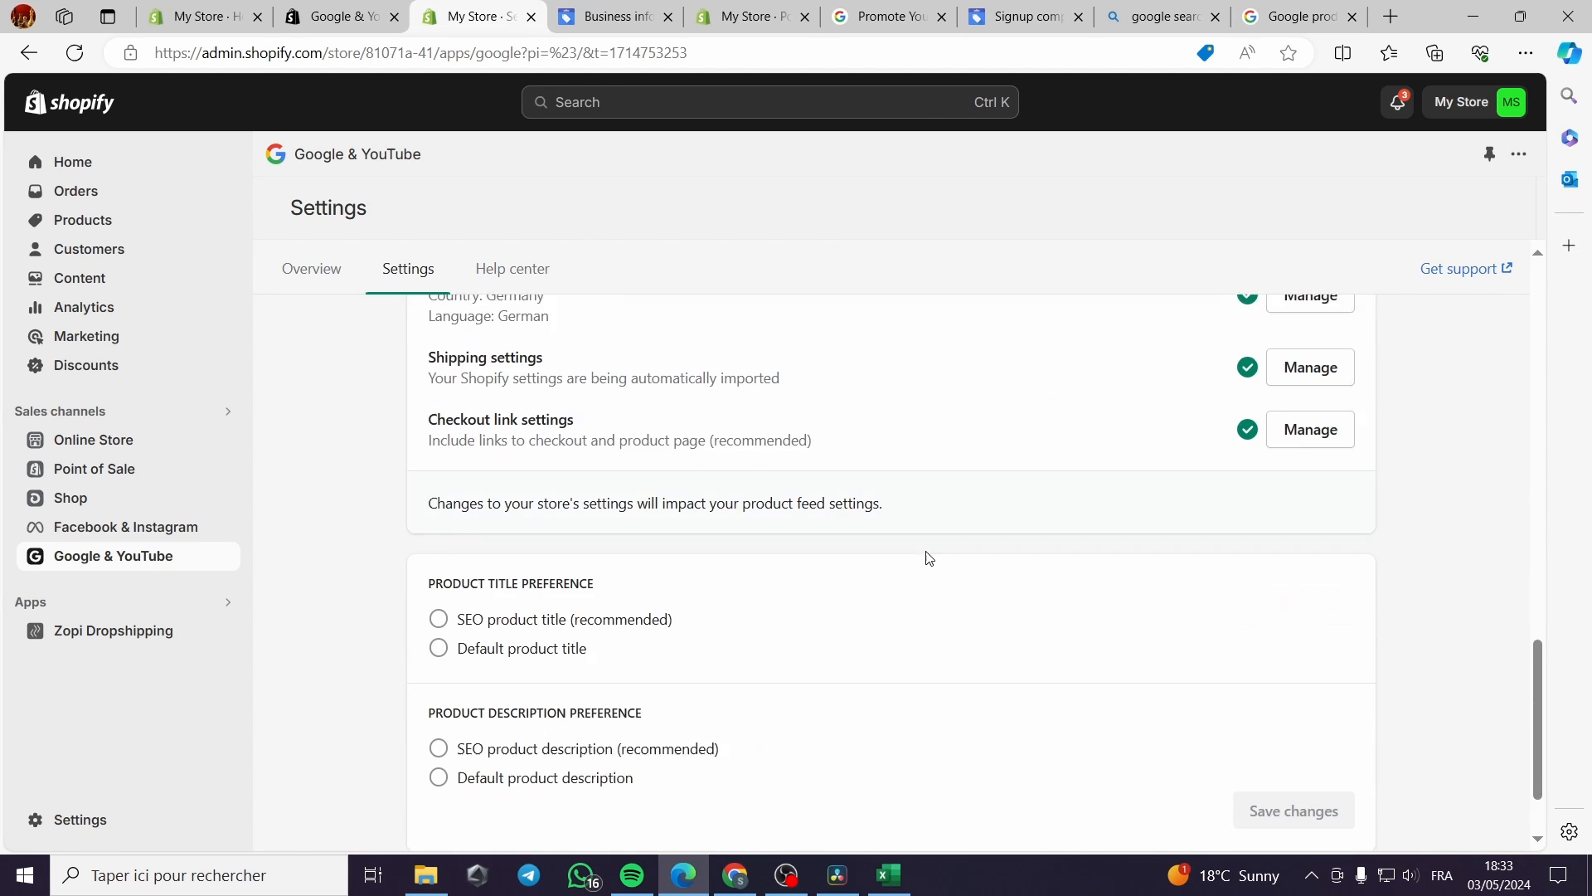
pyautogui.scroll(2, 954, 544)
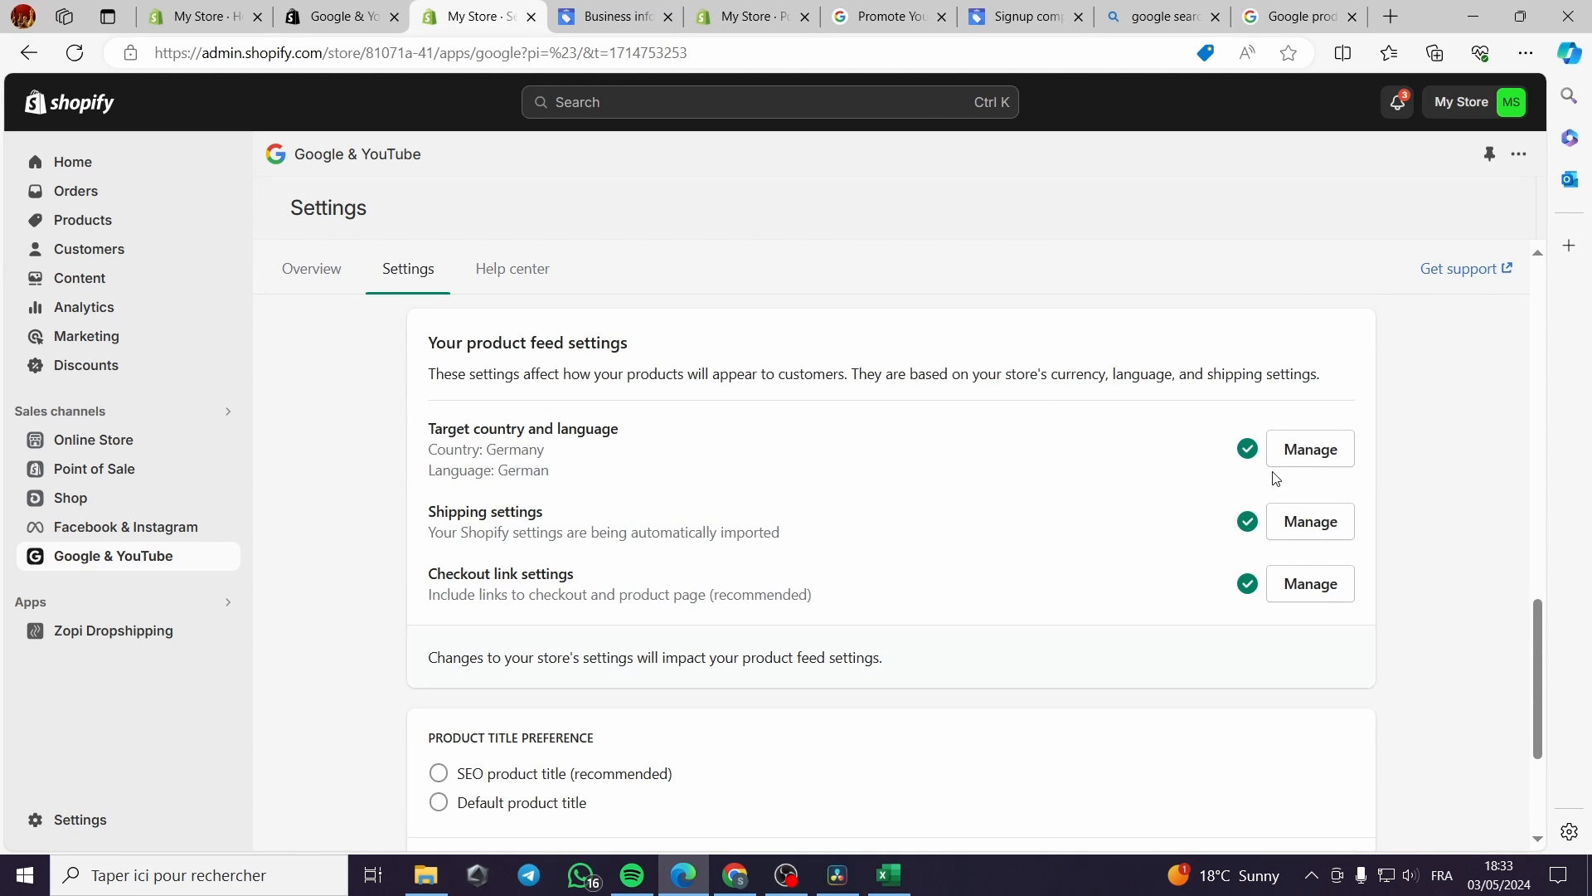
# - Set the product title and description preferences to the recommended SEO product title and SEO product description, and save the changes
pyautogui.scroll(-2, 755, 730)
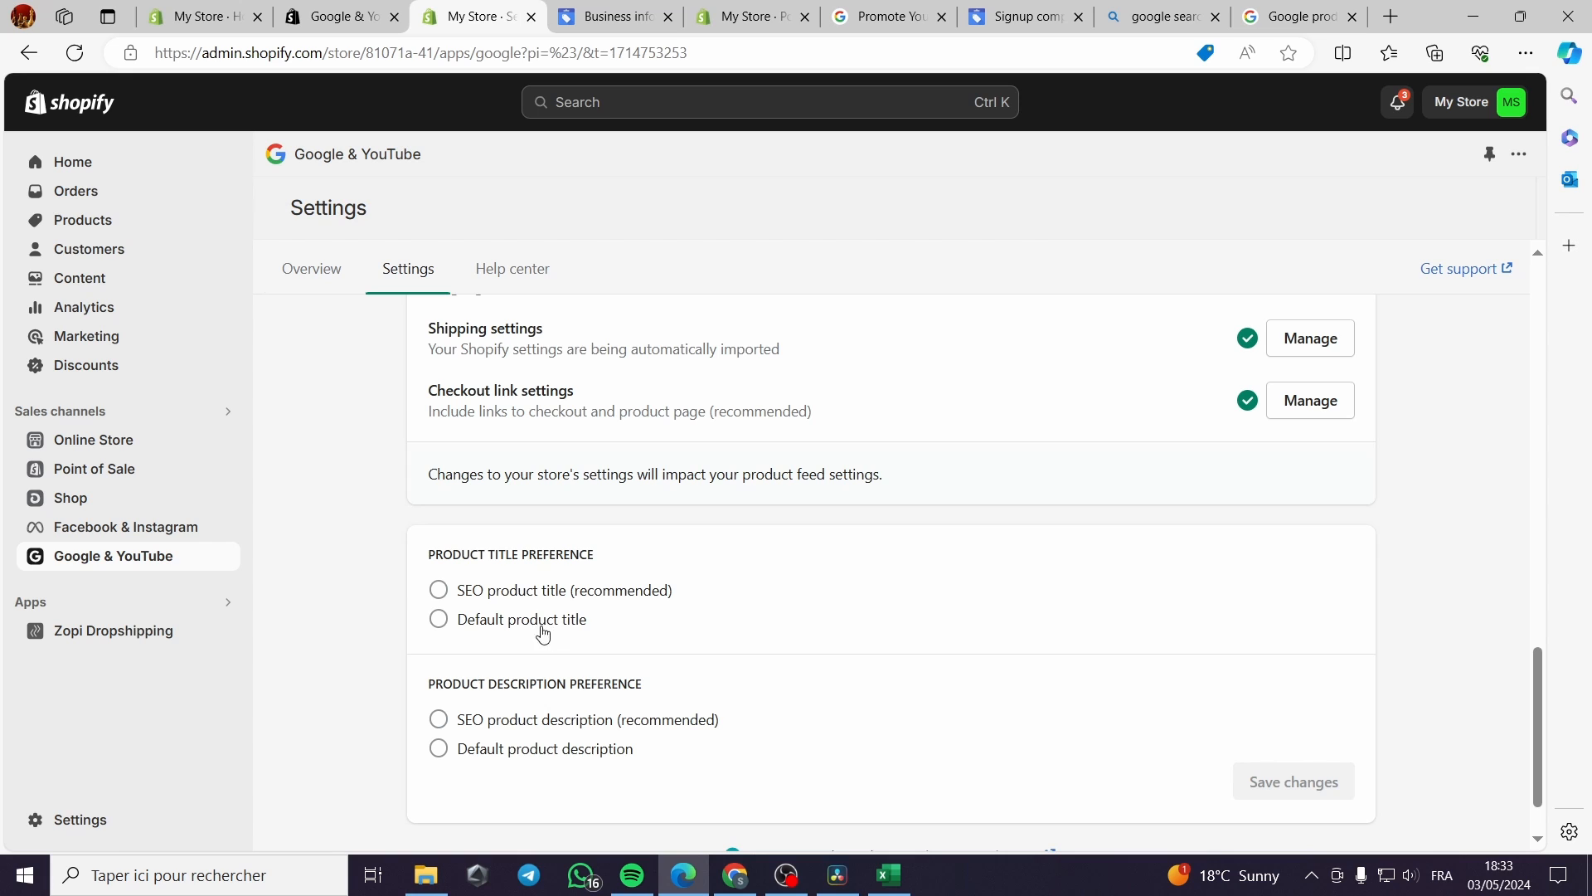
pyautogui.click(442, 593)
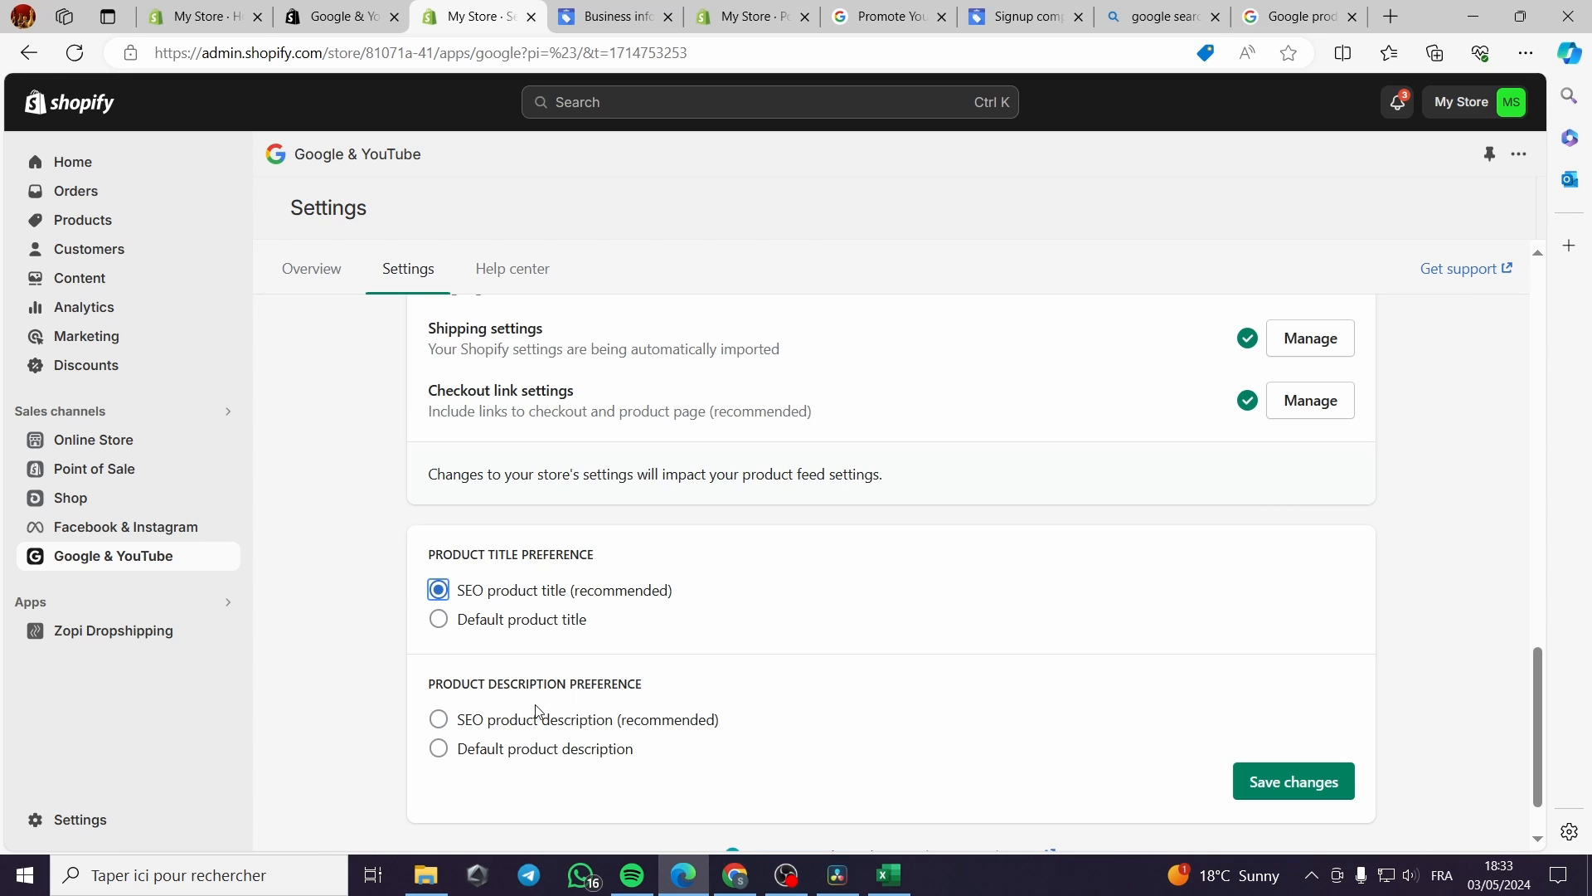
pyautogui.click(442, 726)
pyautogui.click(1317, 797)
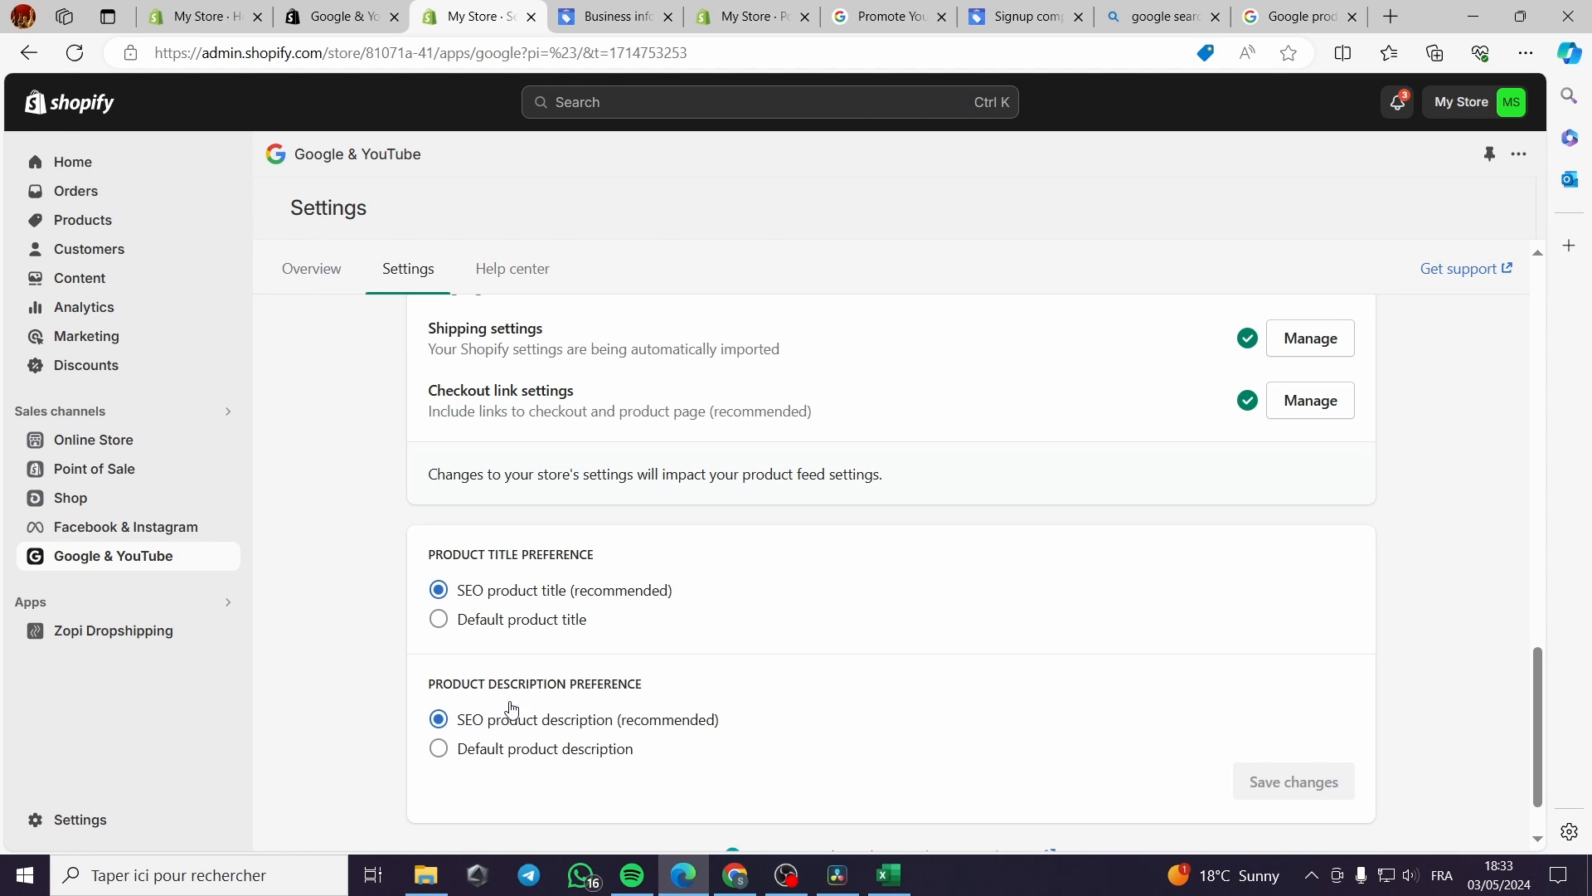
# - Open the product sweater 1 from the store's product list and examine its title
pyautogui.click(84, 220)
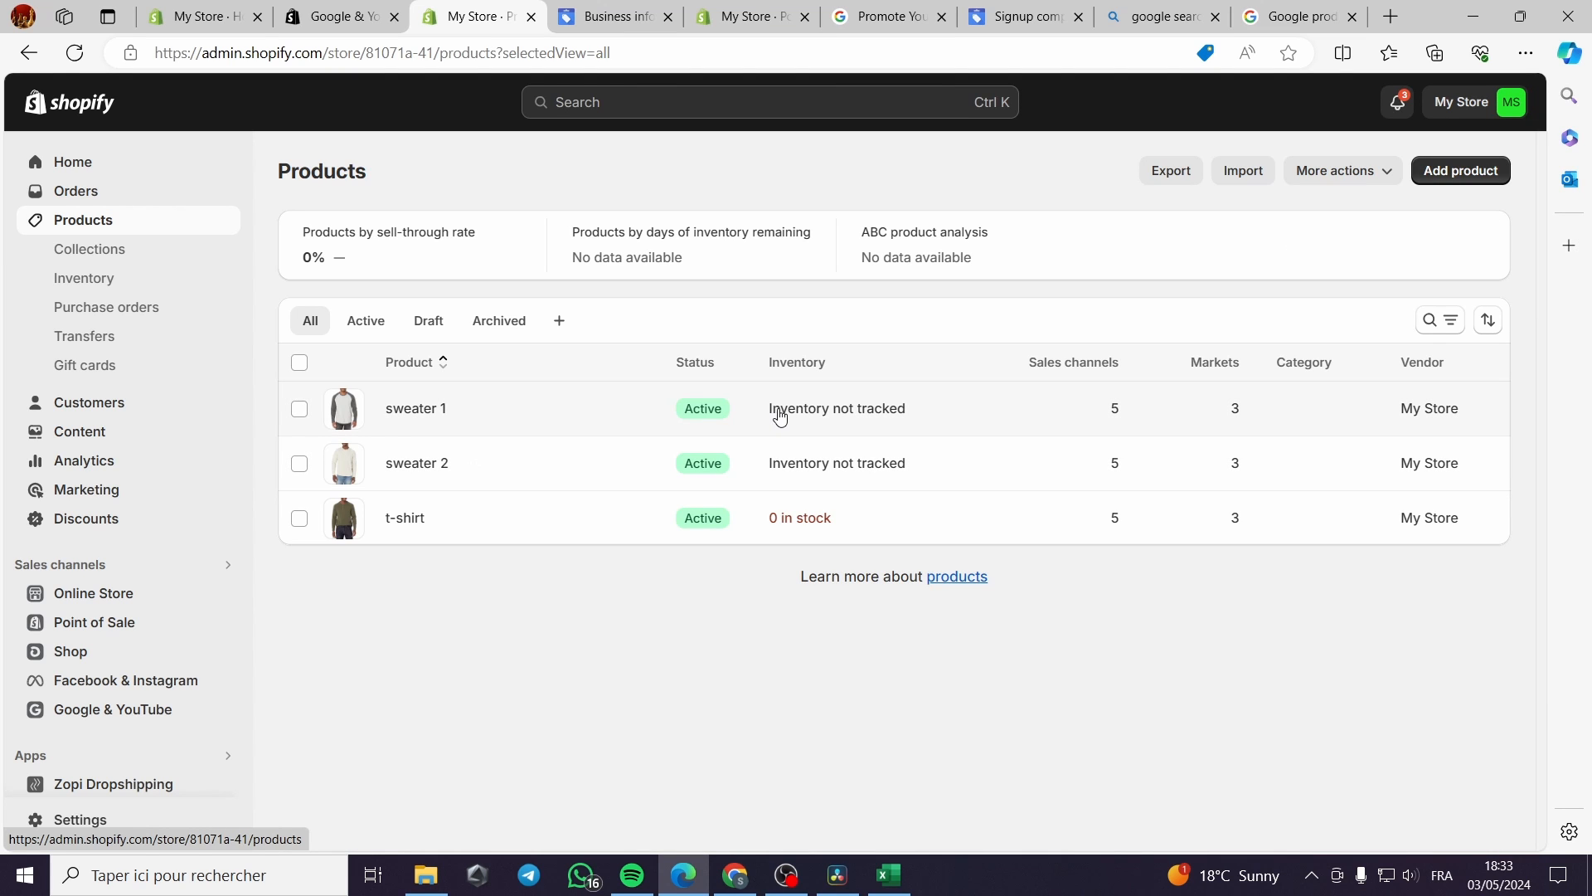
pyautogui.click(465, 409)
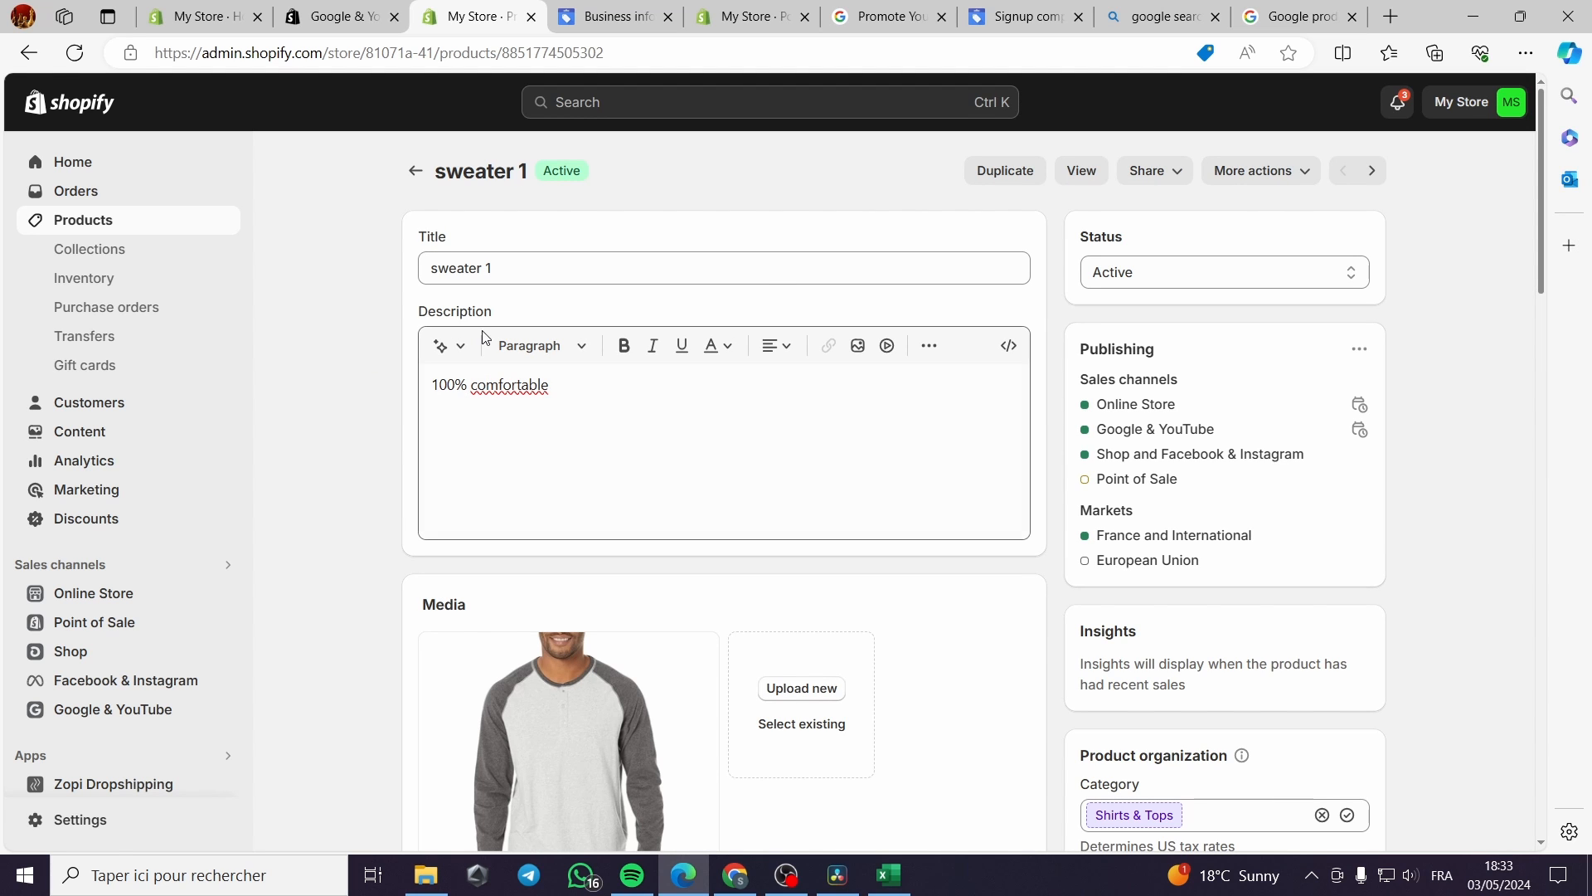
pyautogui.click(530, 267)
pyautogui.moveTo(530, 267); pyautogui.dragTo(416, 282)
pyautogui.click(530, 266)
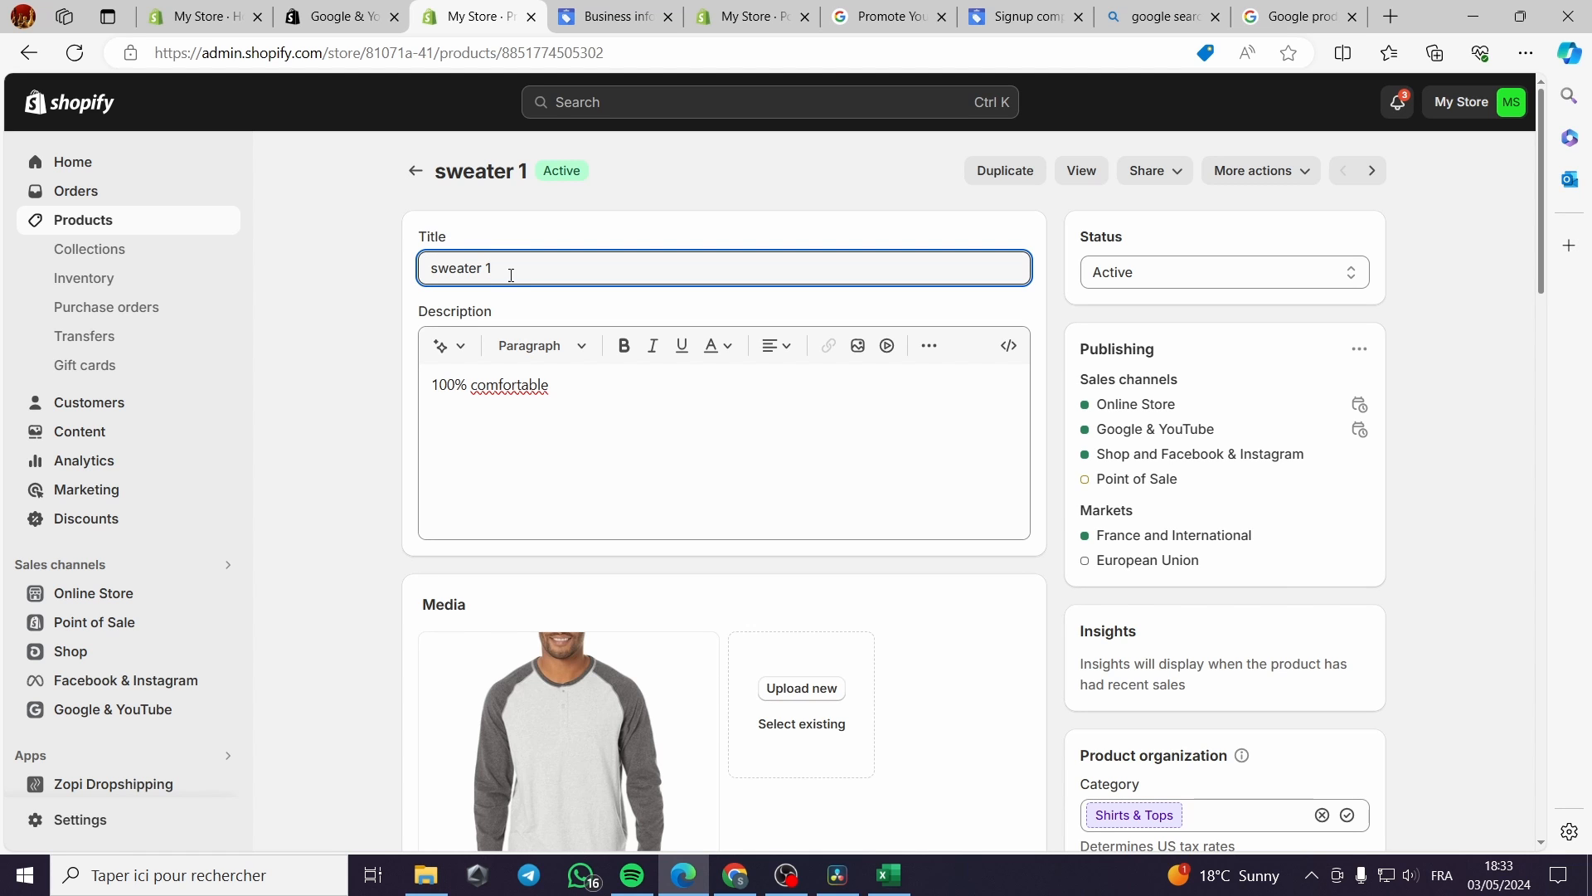
# - Review sweater 1's pricing, inventory, shipping and purchase options, and examine the title and URL in its search engine listing
pyautogui.moveTo(509, 274); pyautogui.dragTo(416, 284)
pyautogui.scroll(-10, 516, 292)
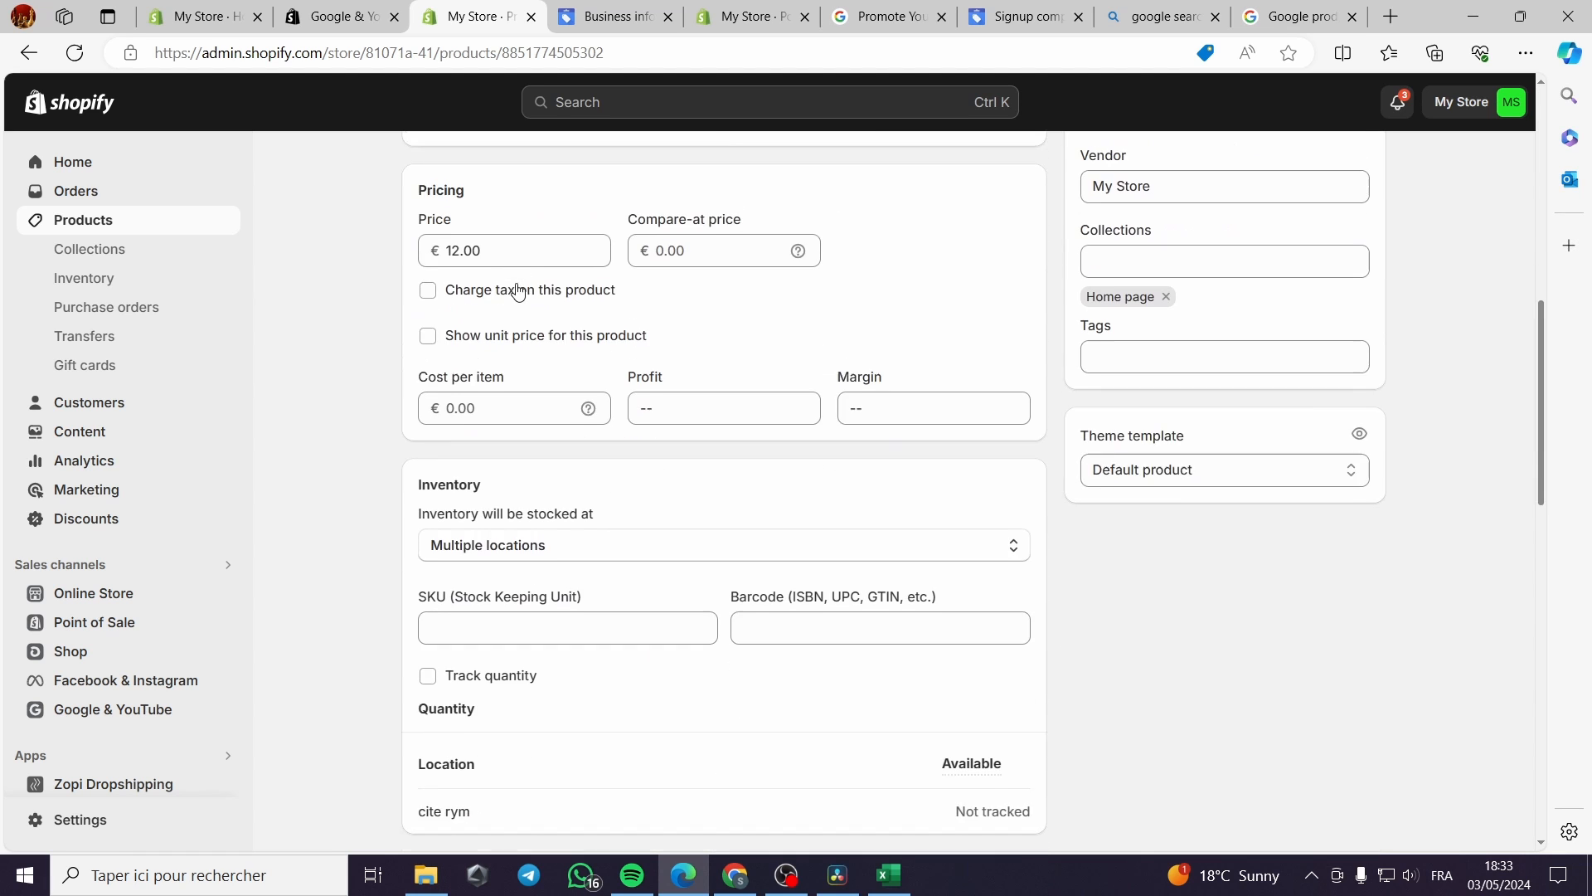
pyautogui.scroll(-11, 605, 430)
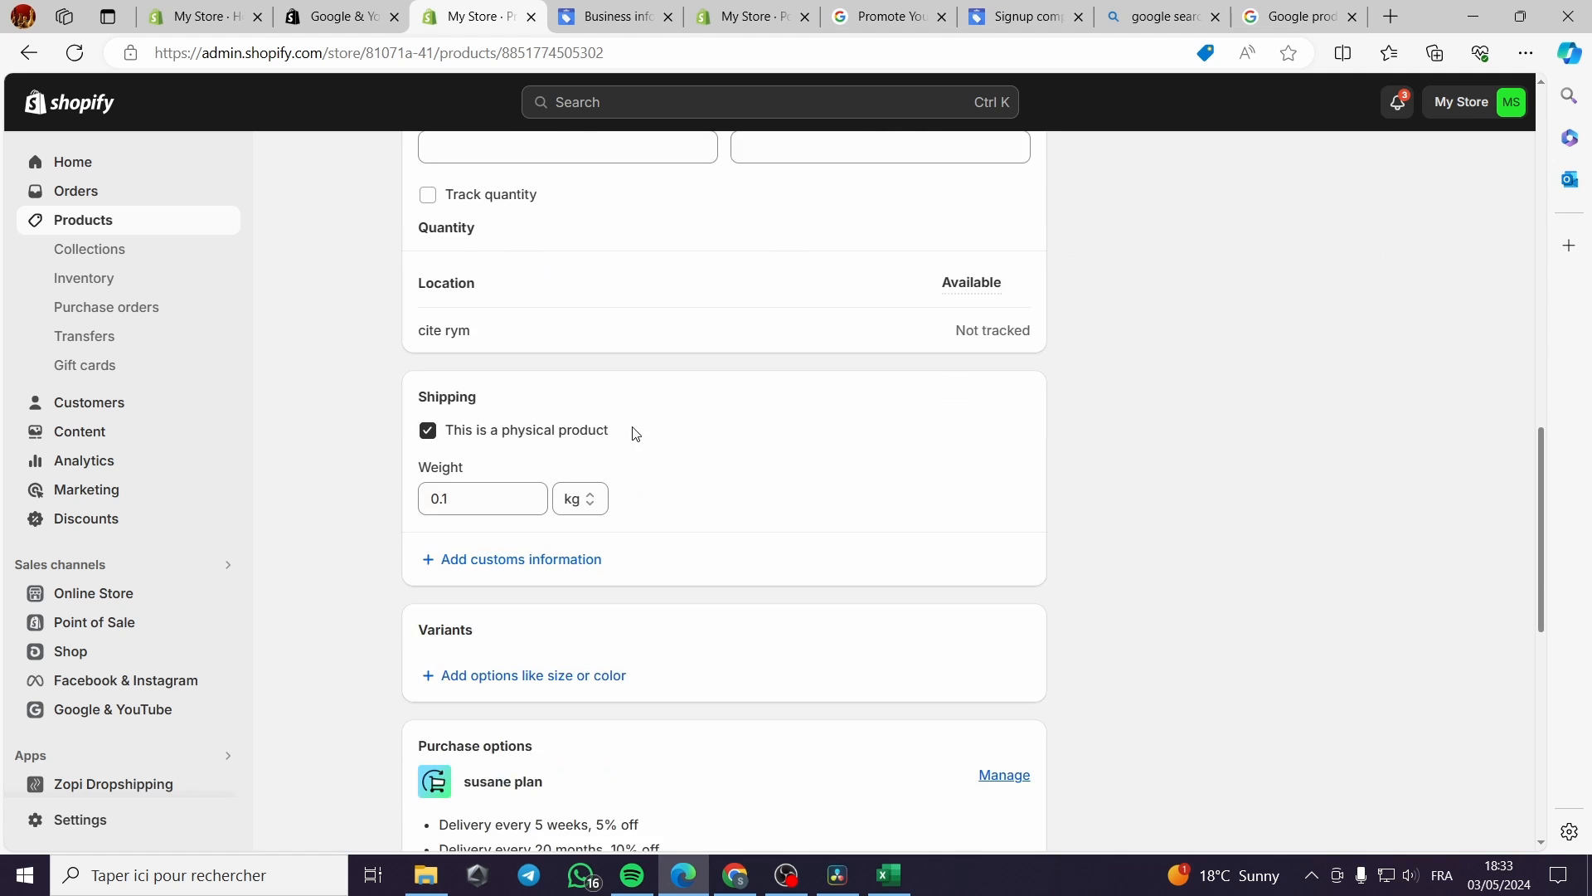
pyautogui.scroll(-1, 640, 432)
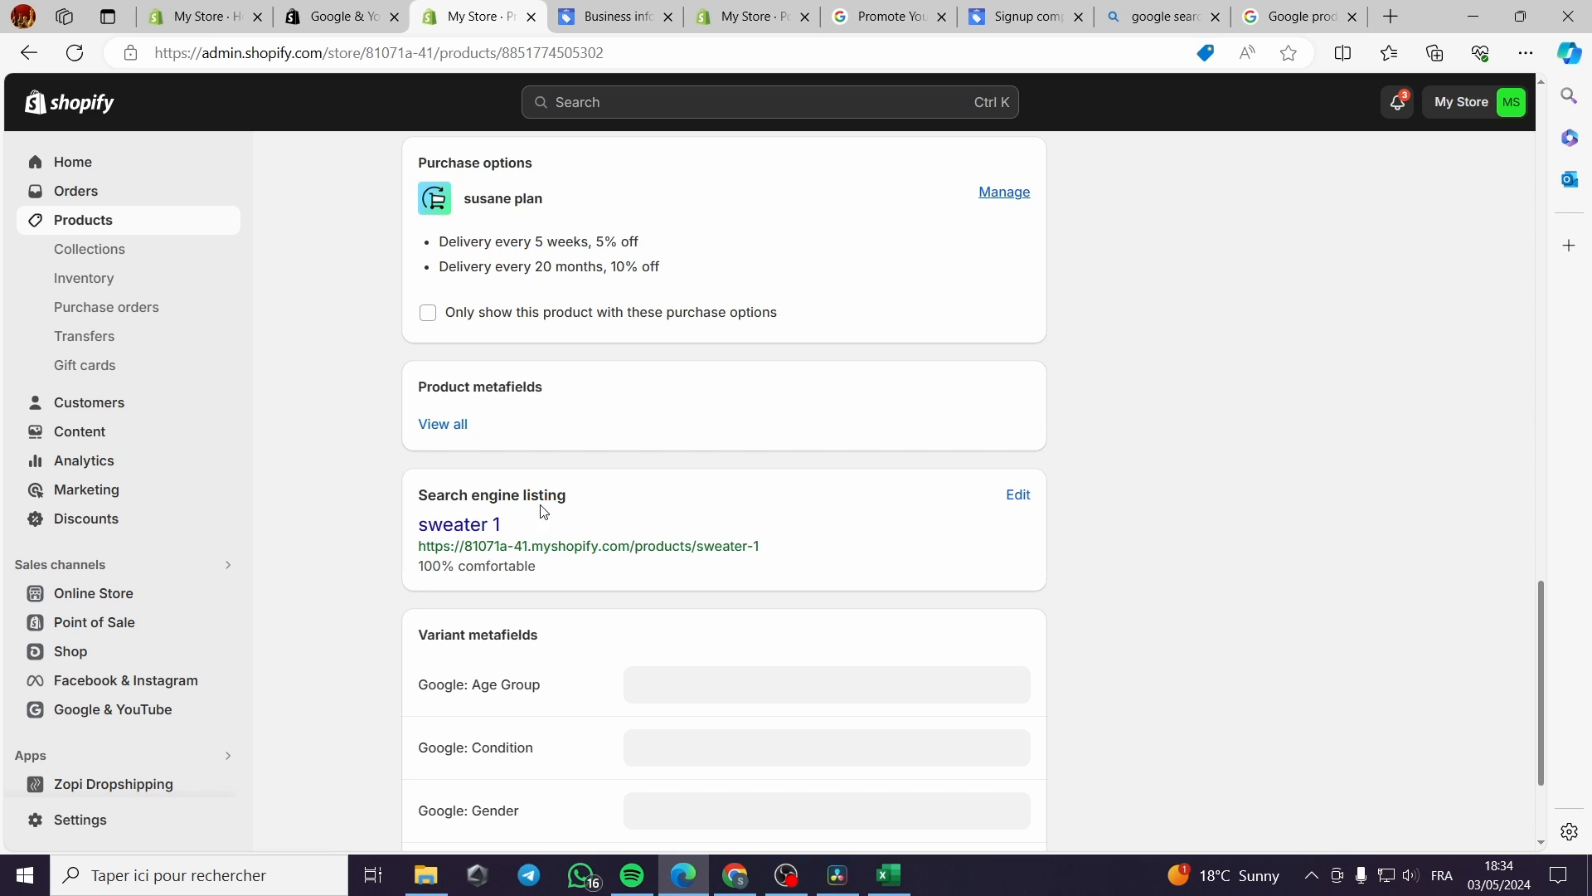
pyautogui.scroll(-2, 596, 548)
pyautogui.scroll(3, 565, 555)
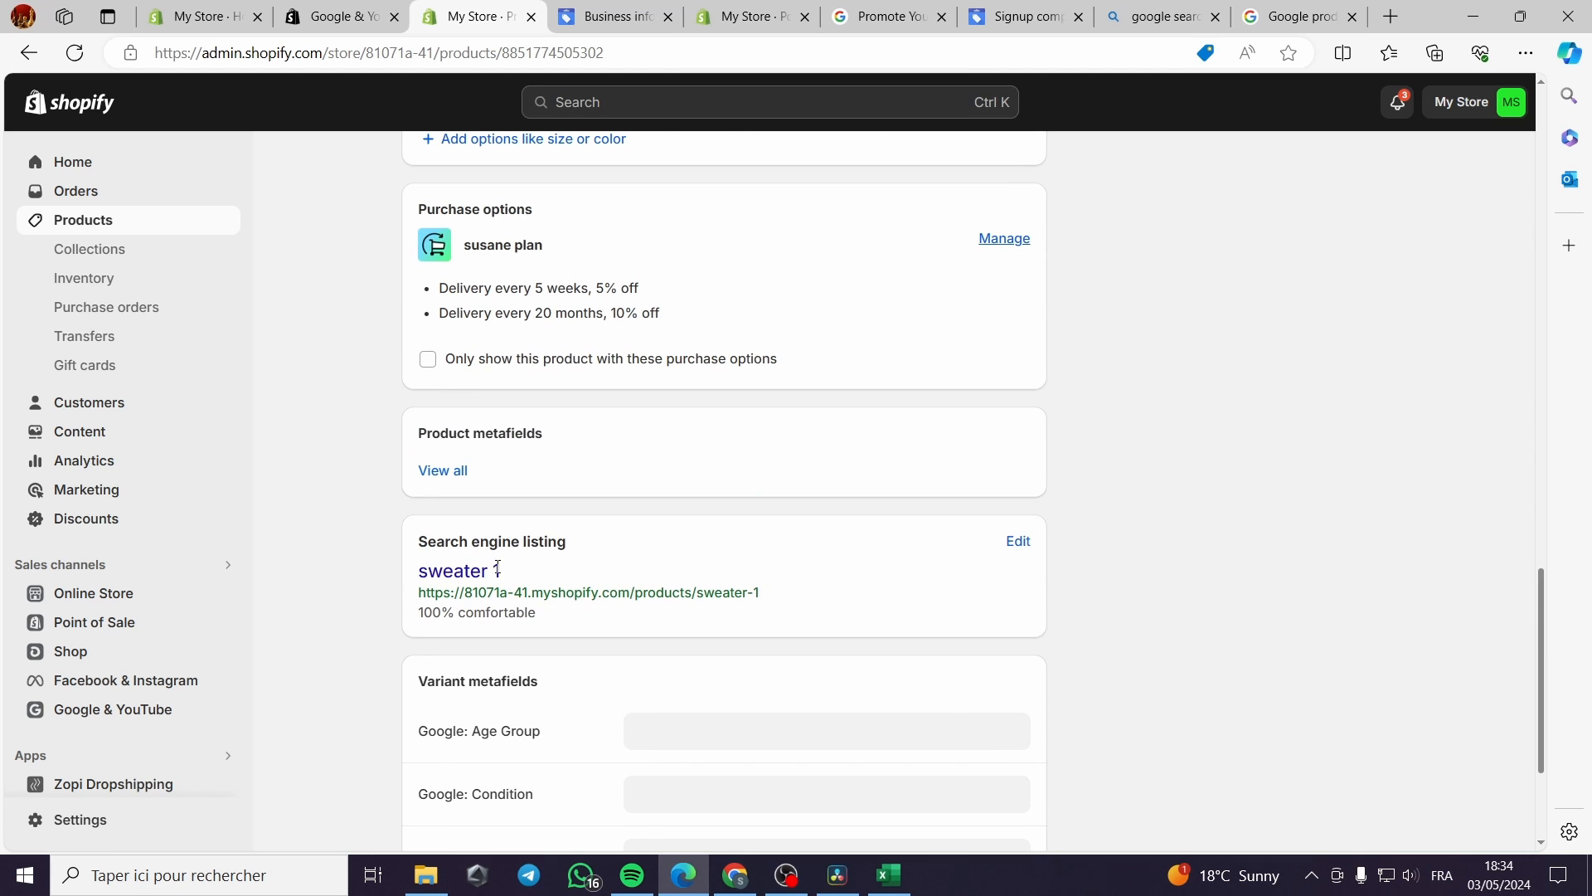
pyautogui.moveTo(506, 574); pyautogui.dragTo(417, 573)
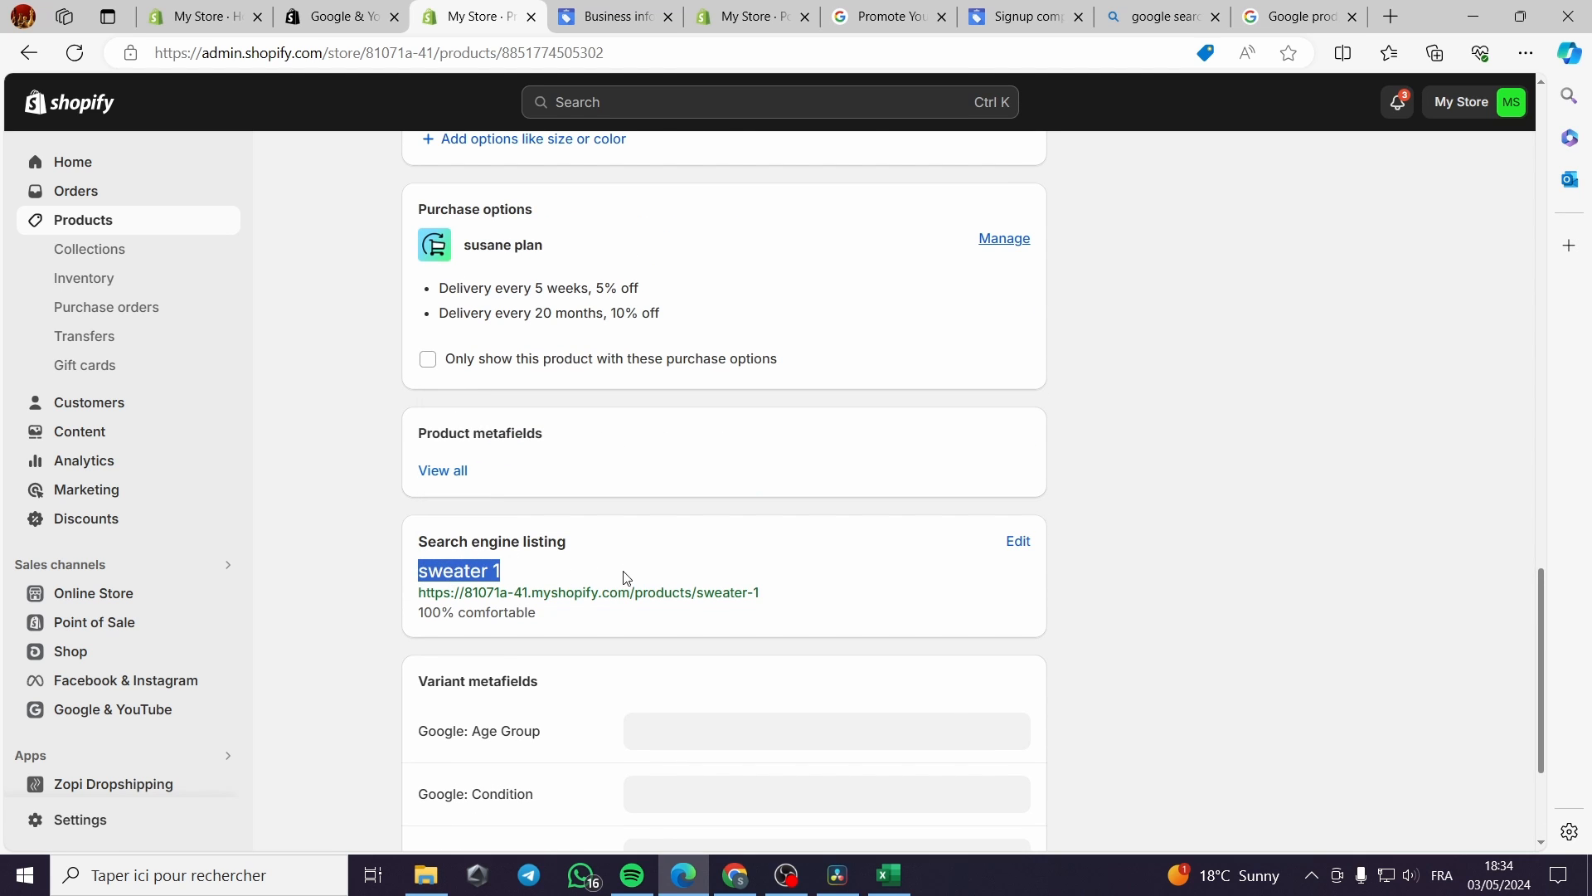
pyautogui.moveTo(784, 603); pyautogui.dragTo(412, 611)
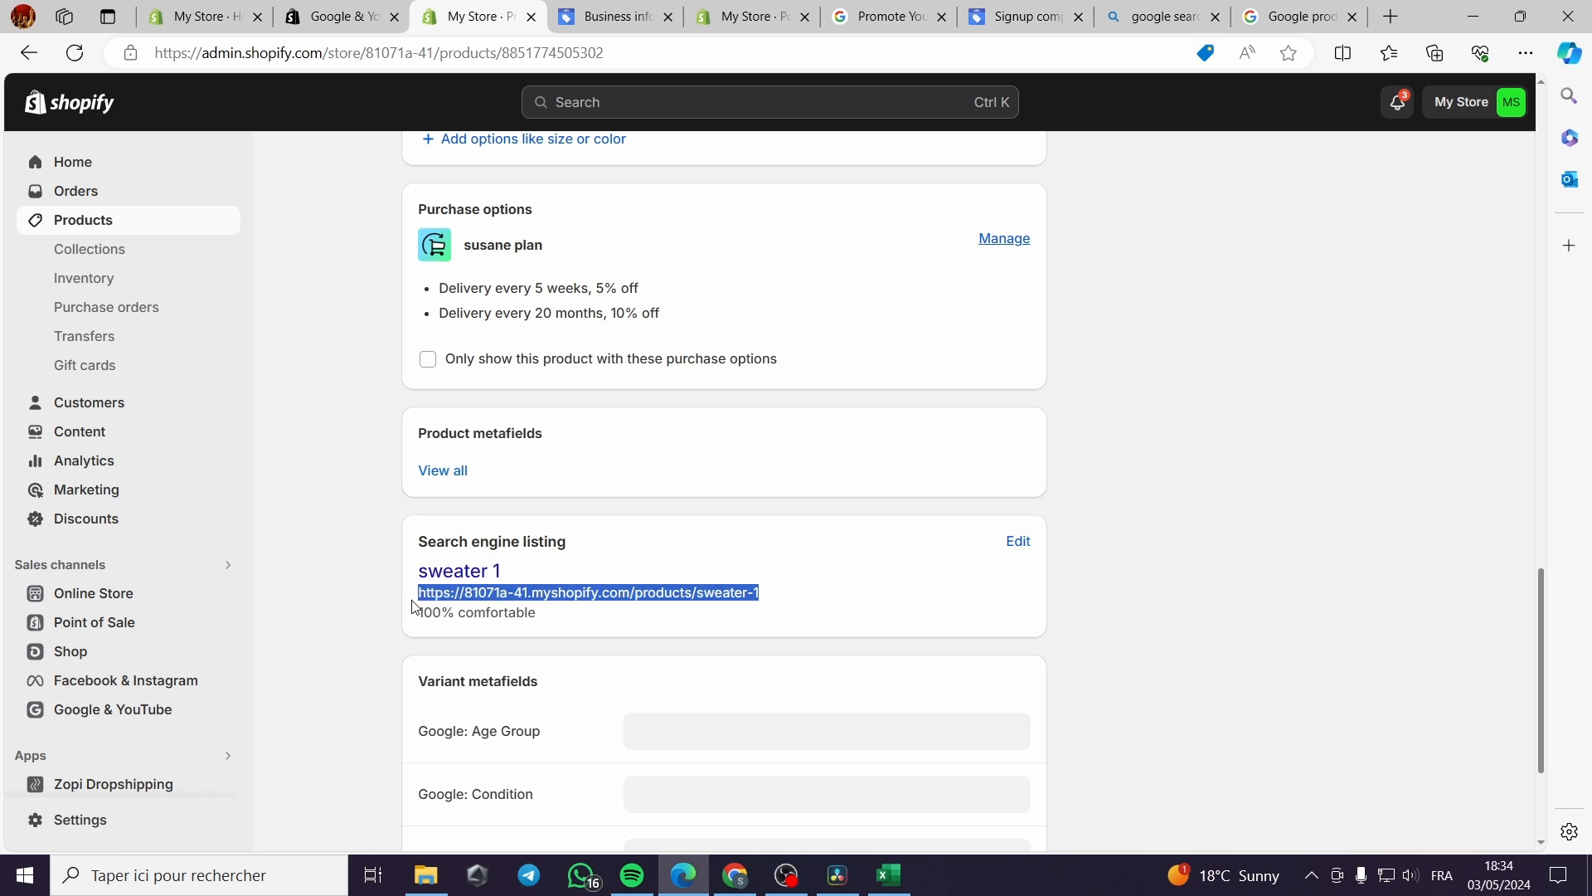
pyautogui.click(443, 606)
# - Open the search engine listing for editing and examine its page title and meta description
pyautogui.click(1020, 541)
pyautogui.scroll(-3, 643, 601)
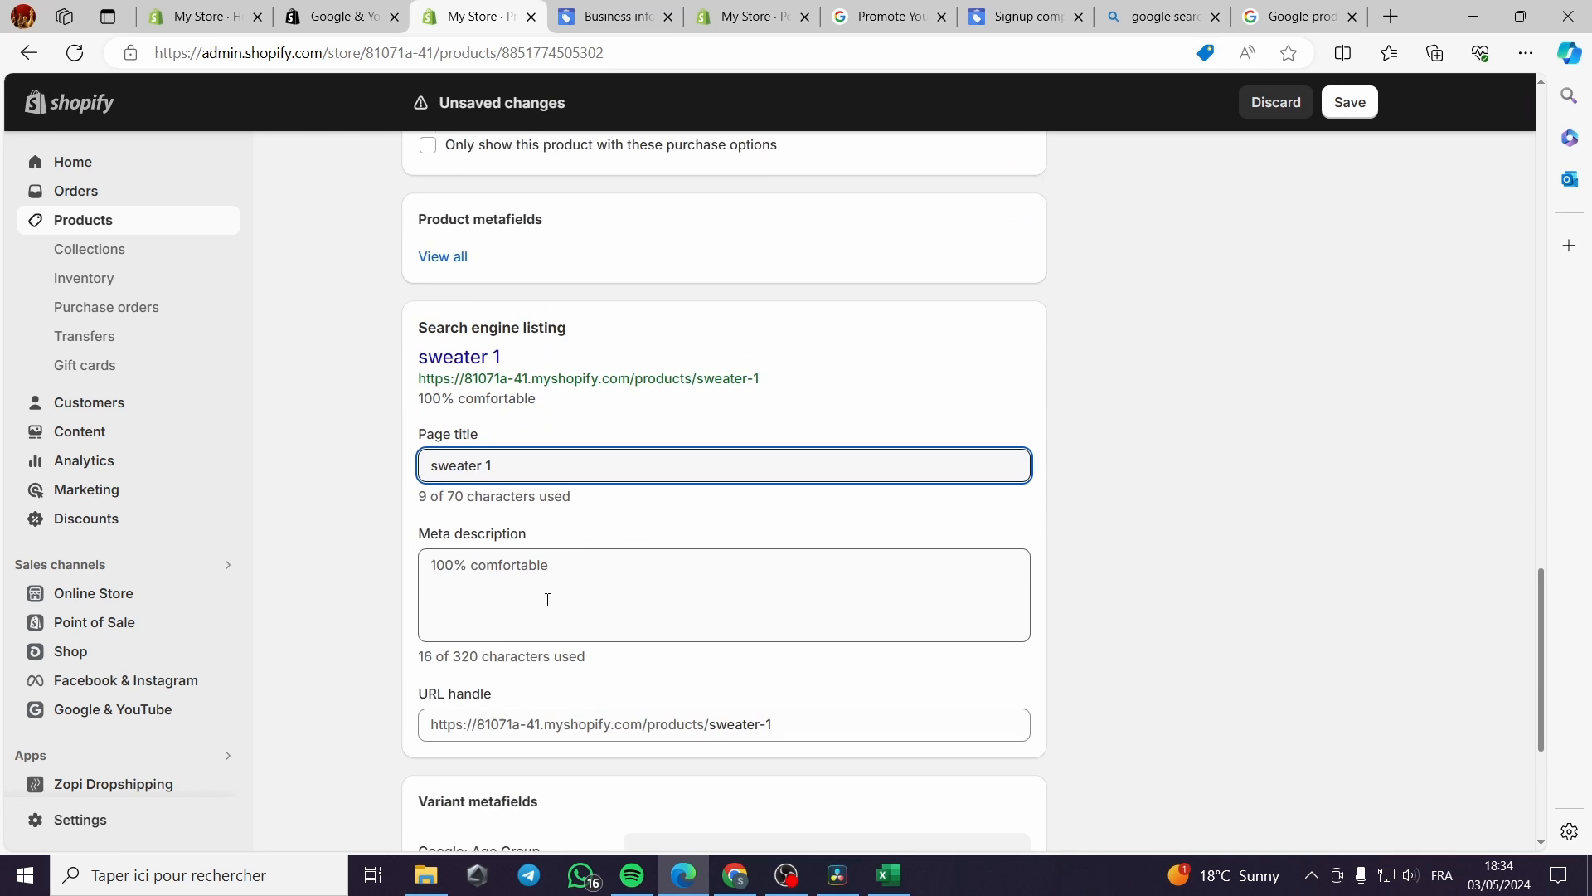
pyautogui.tripleClick(513, 445)
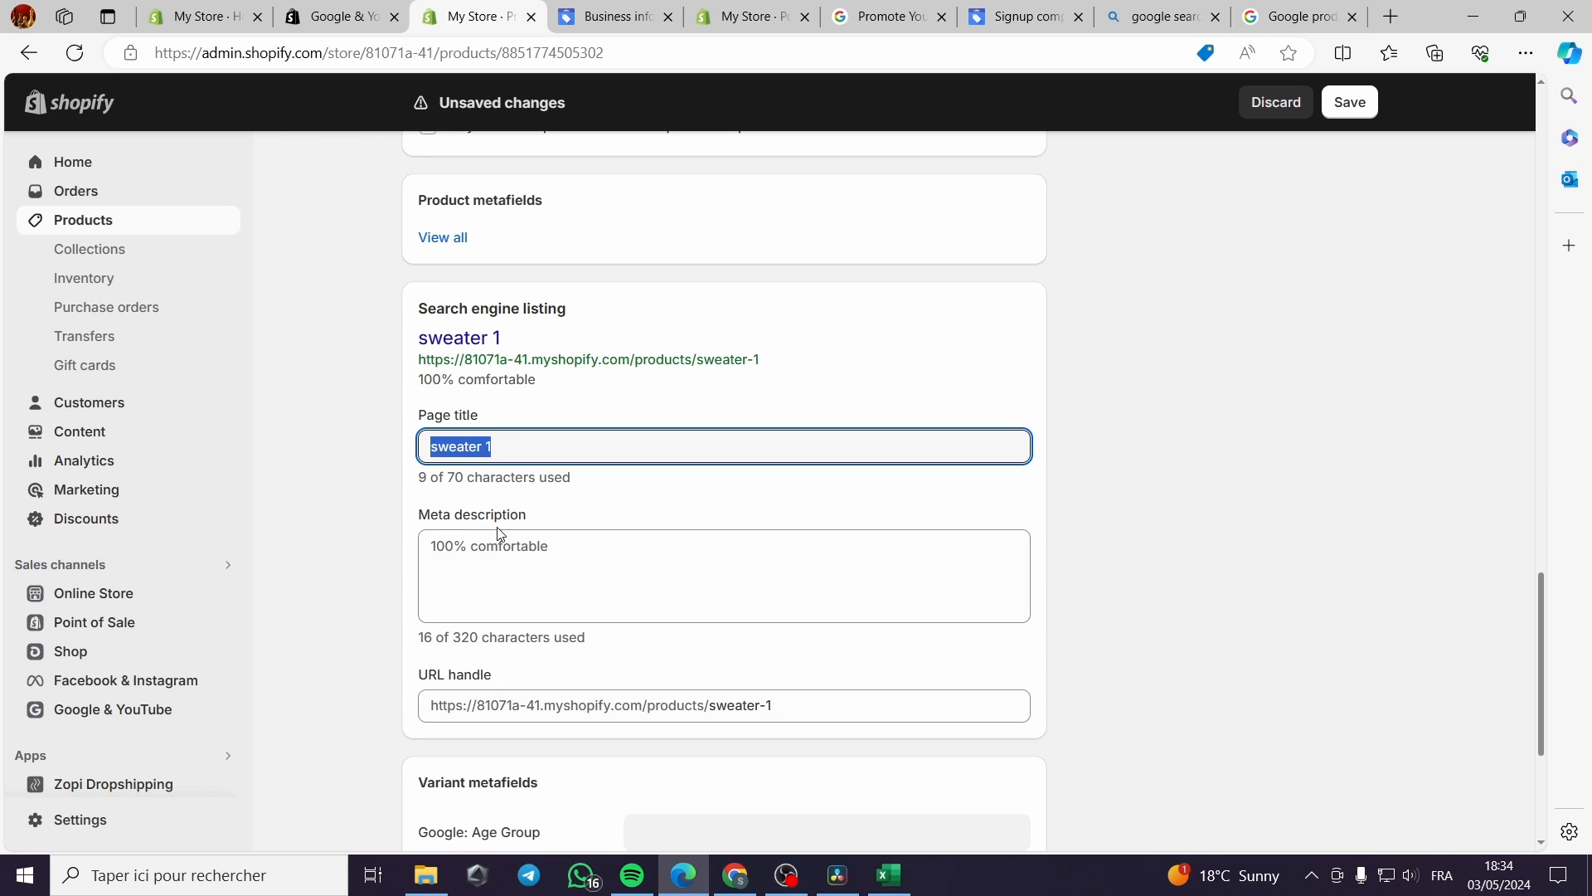
pyautogui.moveTo(570, 547); pyautogui.dragTo(428, 545)
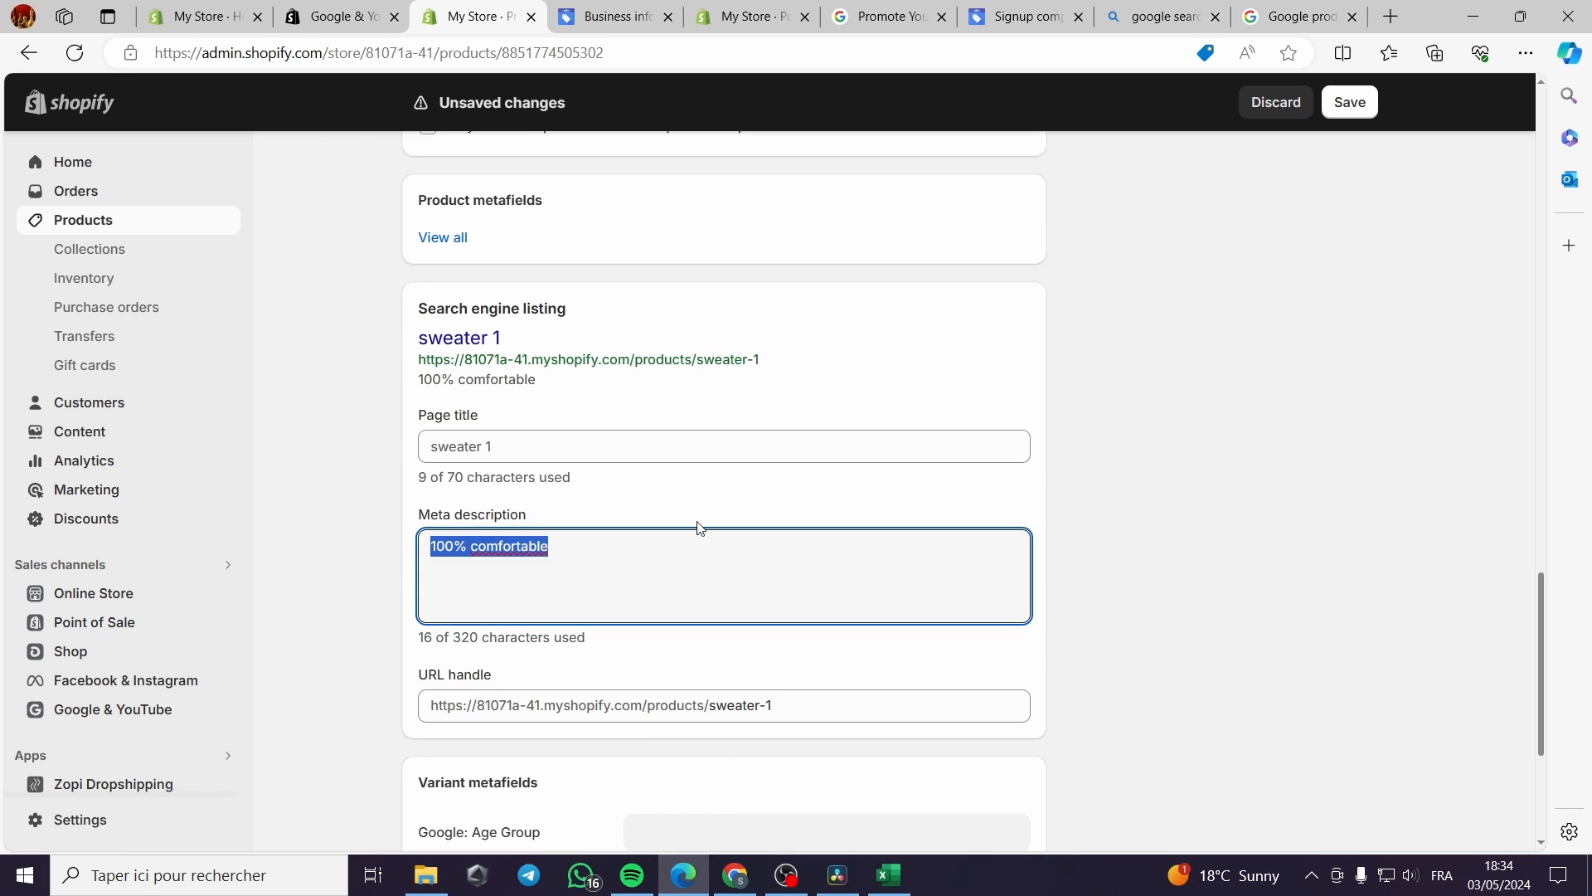
# - Examine the product type and vendor in sweater 1's product organization details
pyautogui.scroll(15, 699, 528)
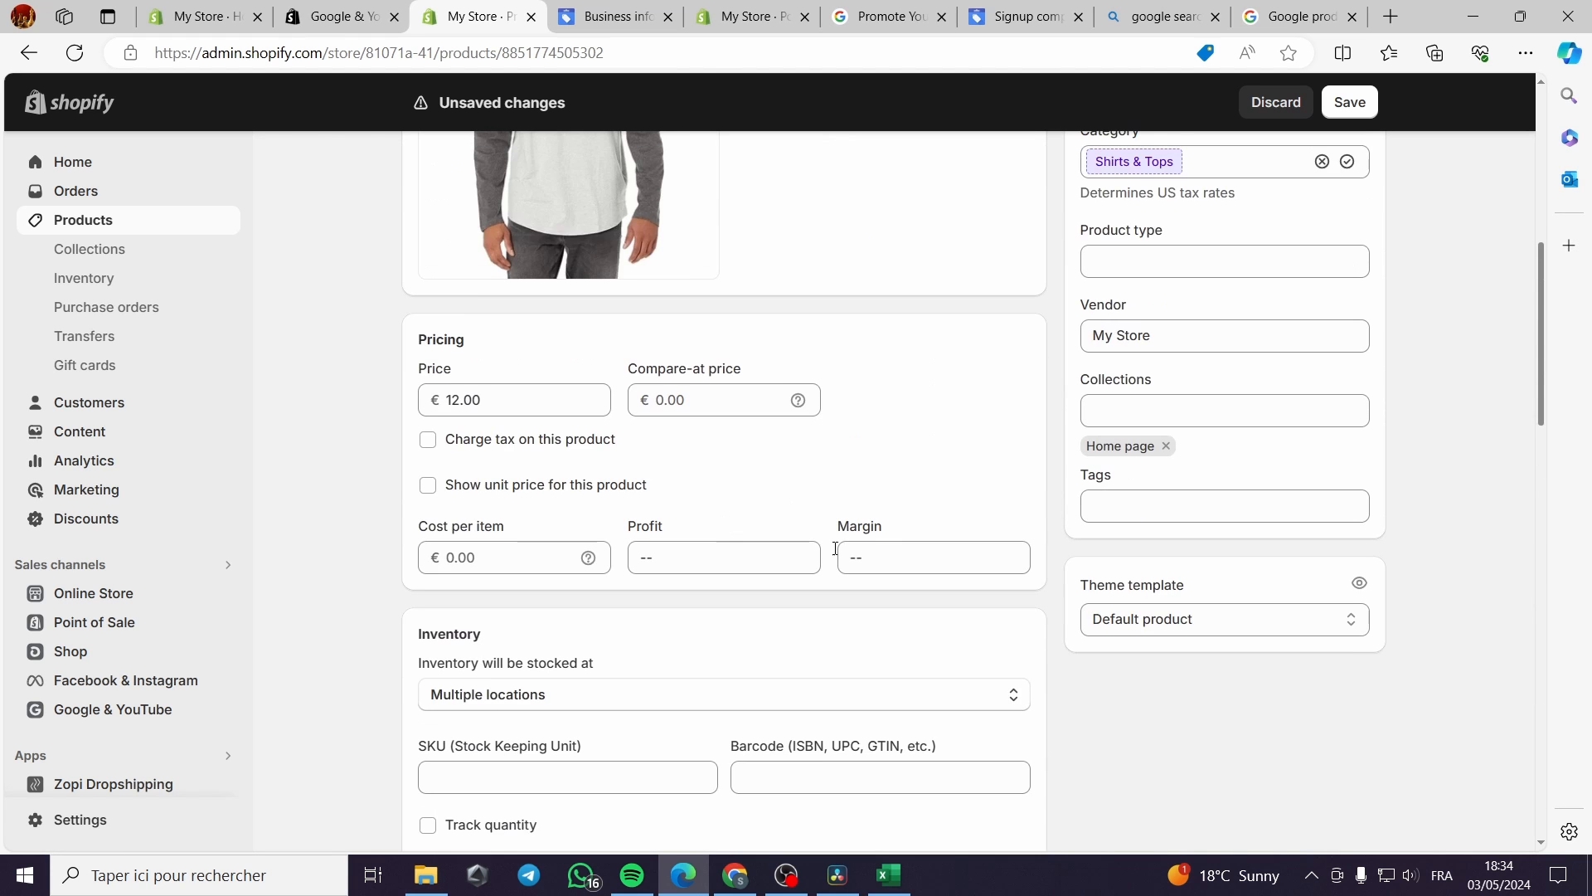
pyautogui.scroll(3, 835, 548)
pyautogui.moveTo(1166, 465); pyautogui.dragTo(1078, 466)
pyautogui.click(1156, 471)
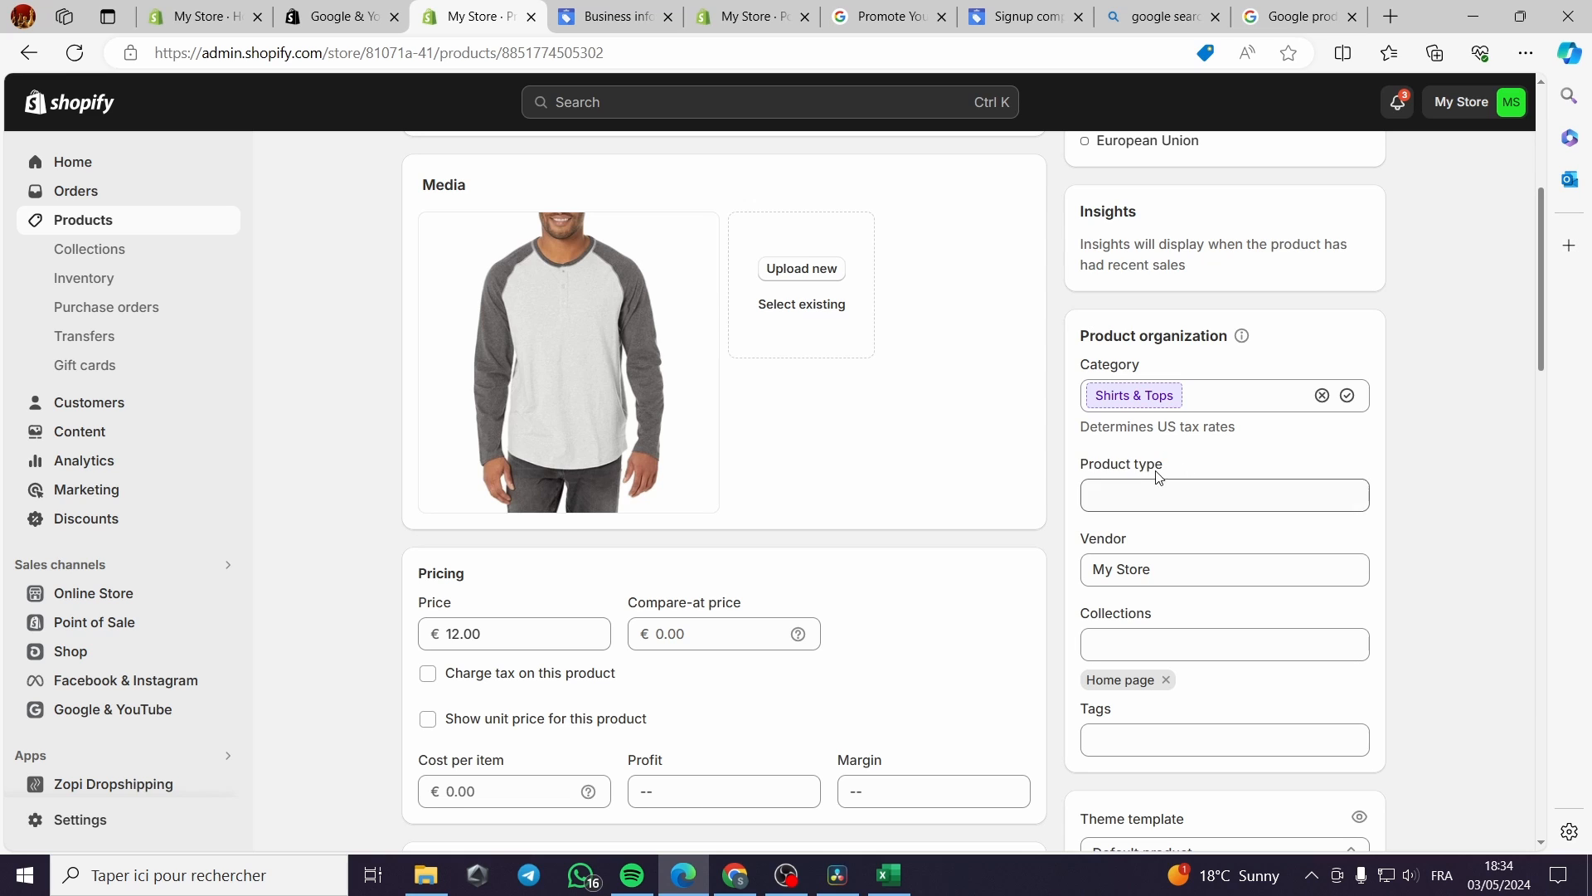
pyautogui.click(1138, 492)
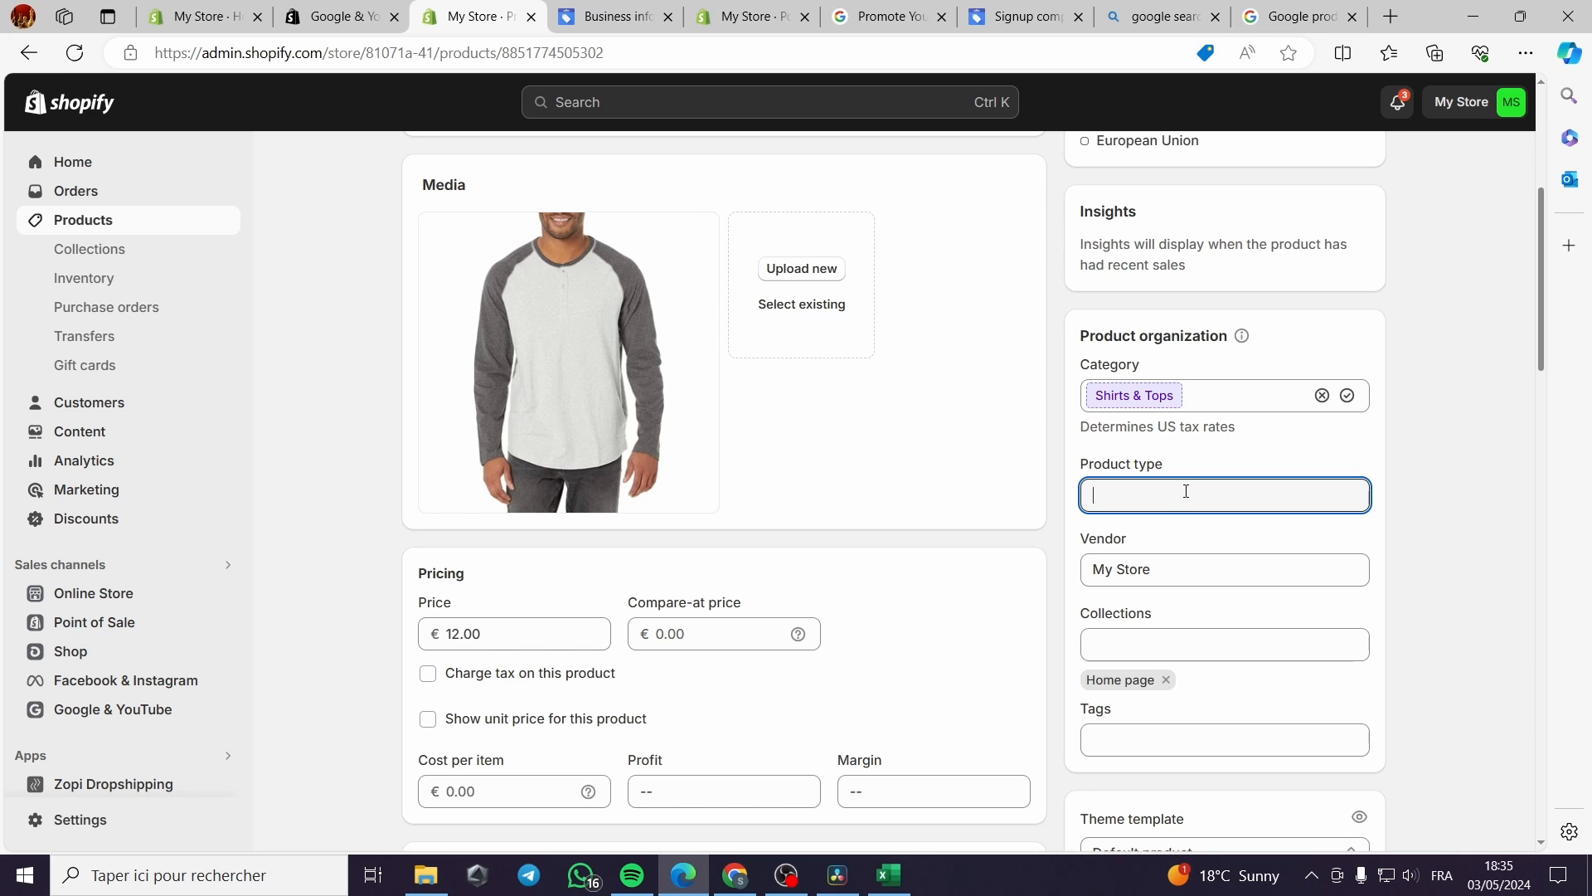
pyautogui.click(1185, 572)
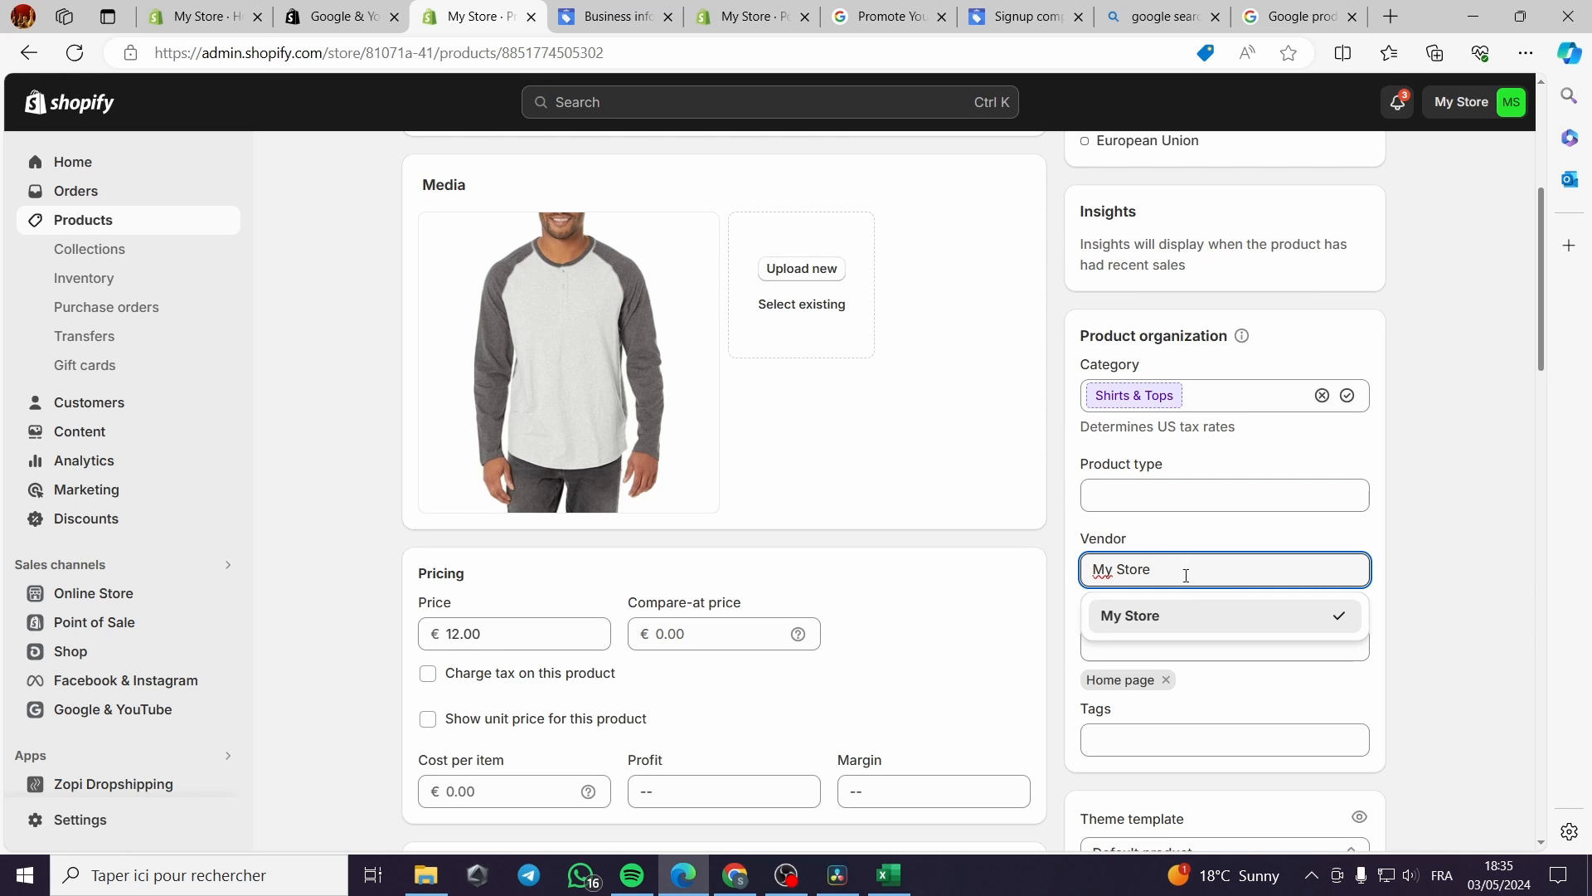
pyautogui.moveTo(1183, 568); pyautogui.dragTo(1067, 572)
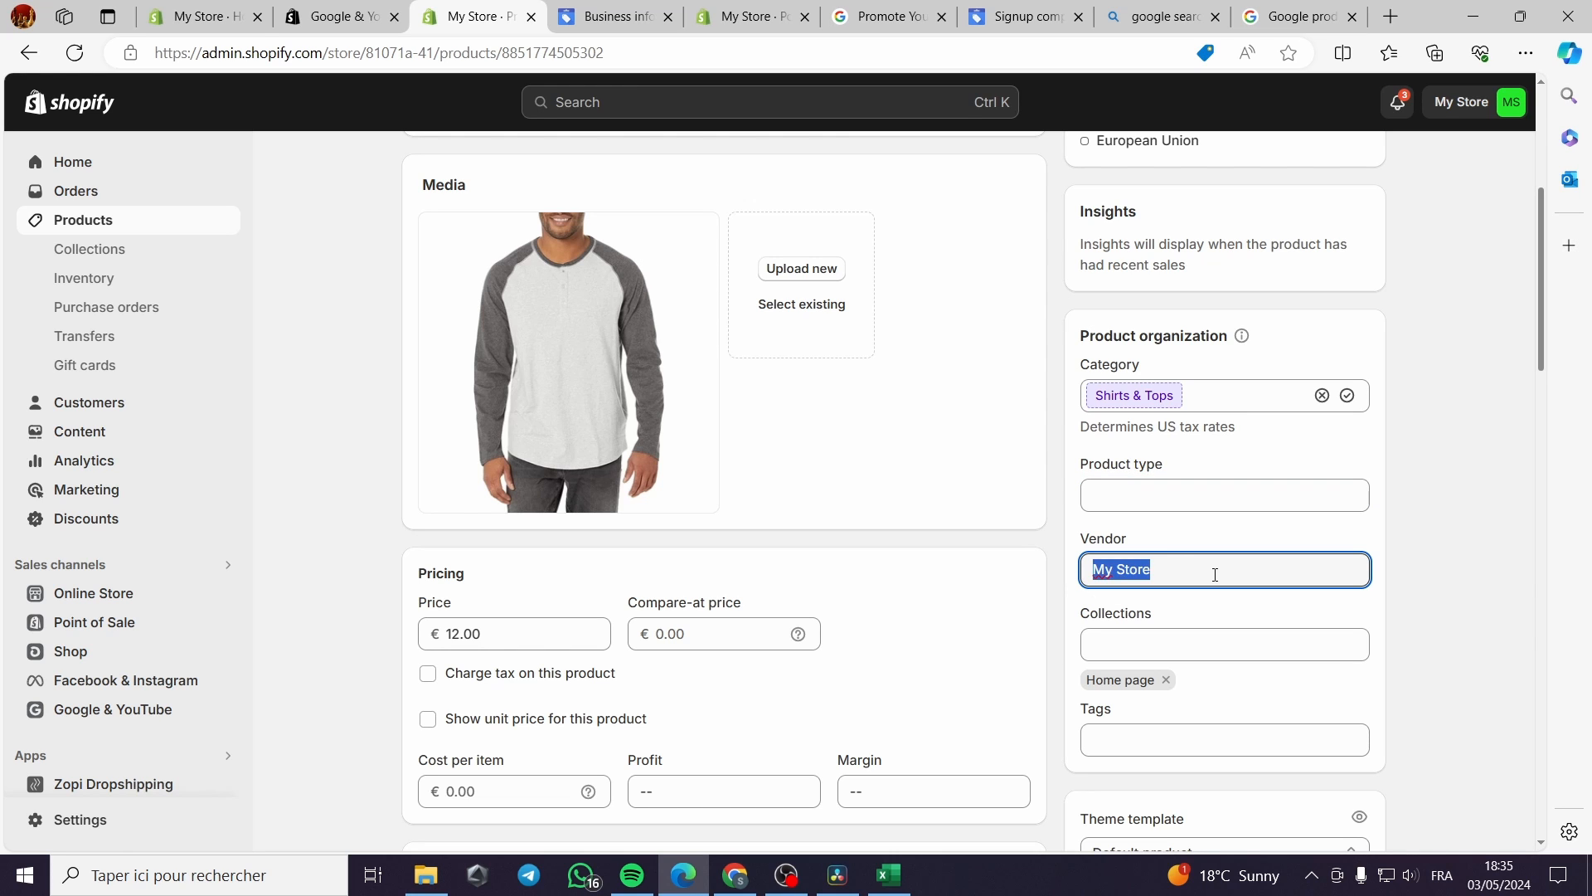
pyautogui.click(1205, 611)
pyautogui.click(1184, 576)
pyautogui.moveTo(1184, 577); pyautogui.dragTo(1065, 580)
pyautogui.click(1231, 548)
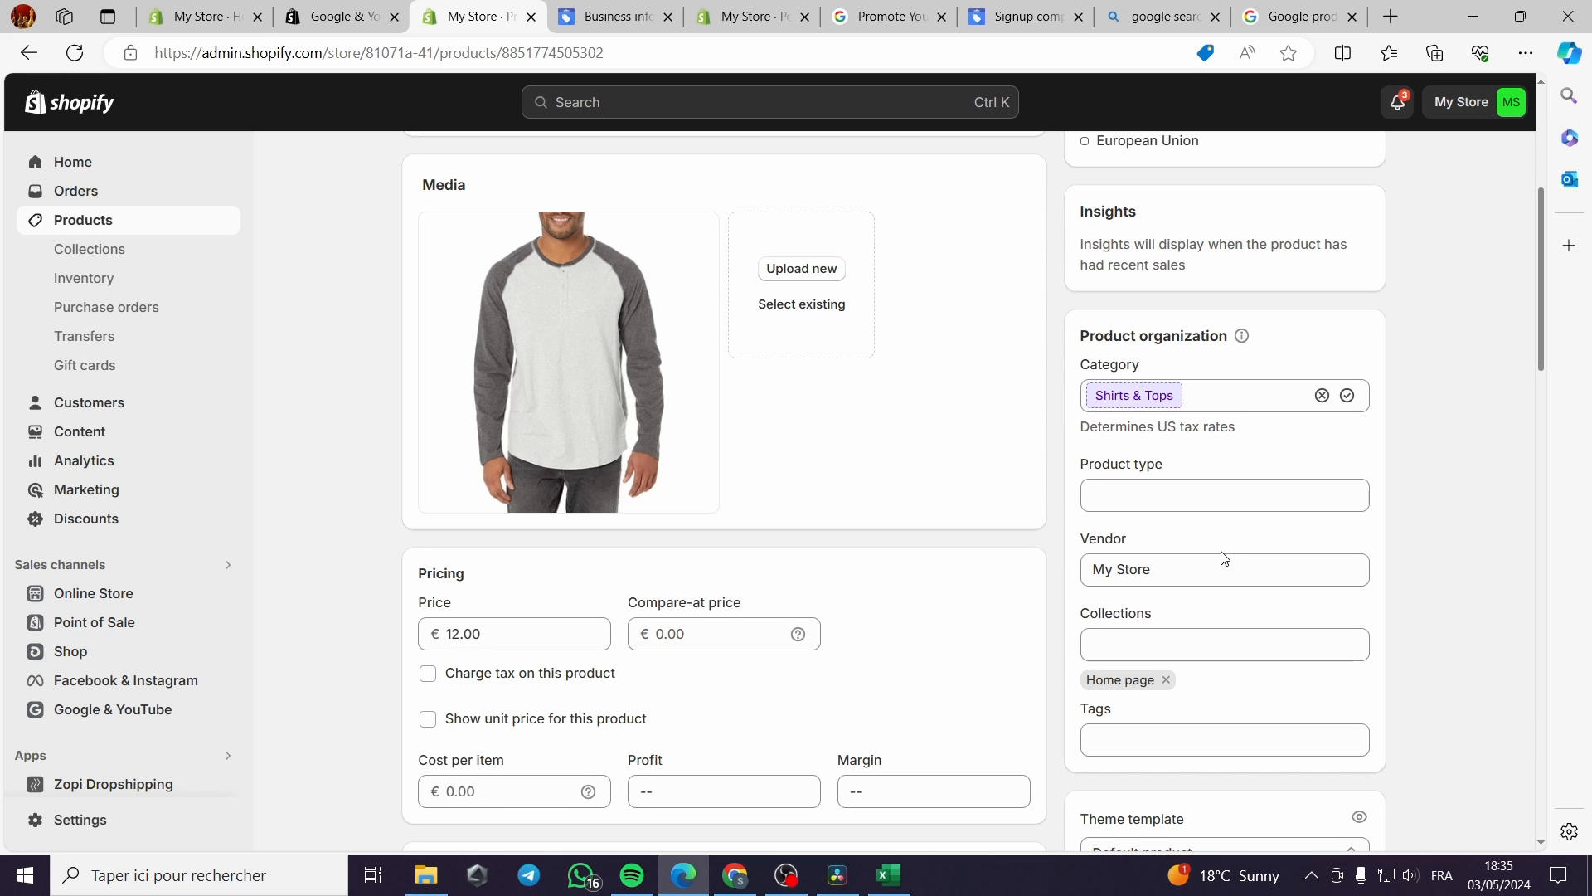
# - Examine the product's collection choices, keeping Home page selected, and check its tags and theme template
pyautogui.click(1164, 643)
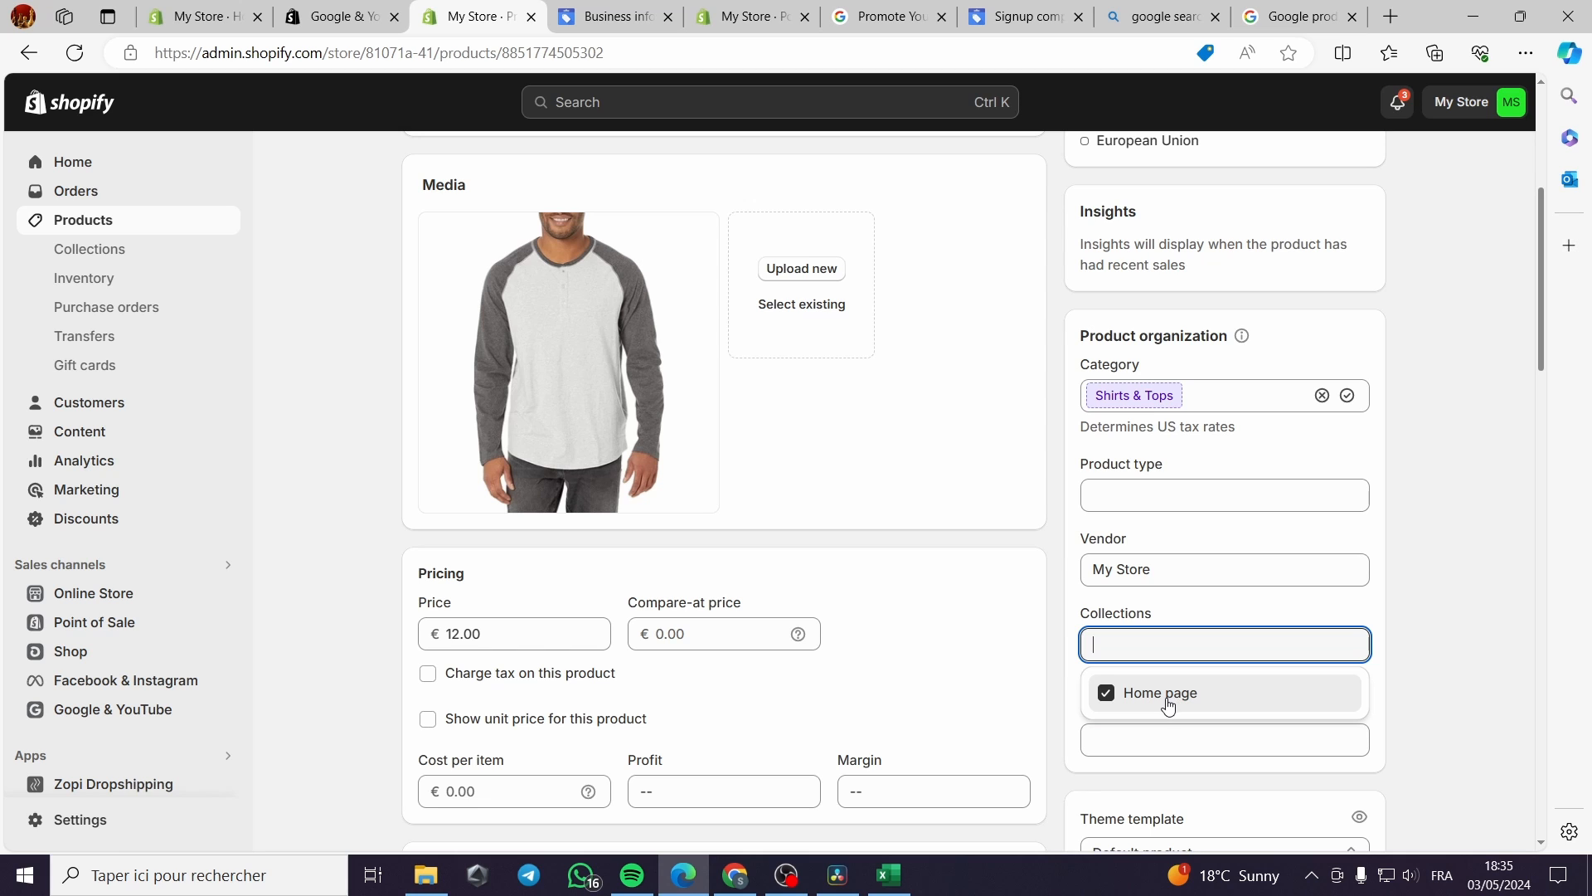
pyautogui.click(1106, 695)
pyautogui.click(1106, 695)
pyautogui.click(1485, 617)
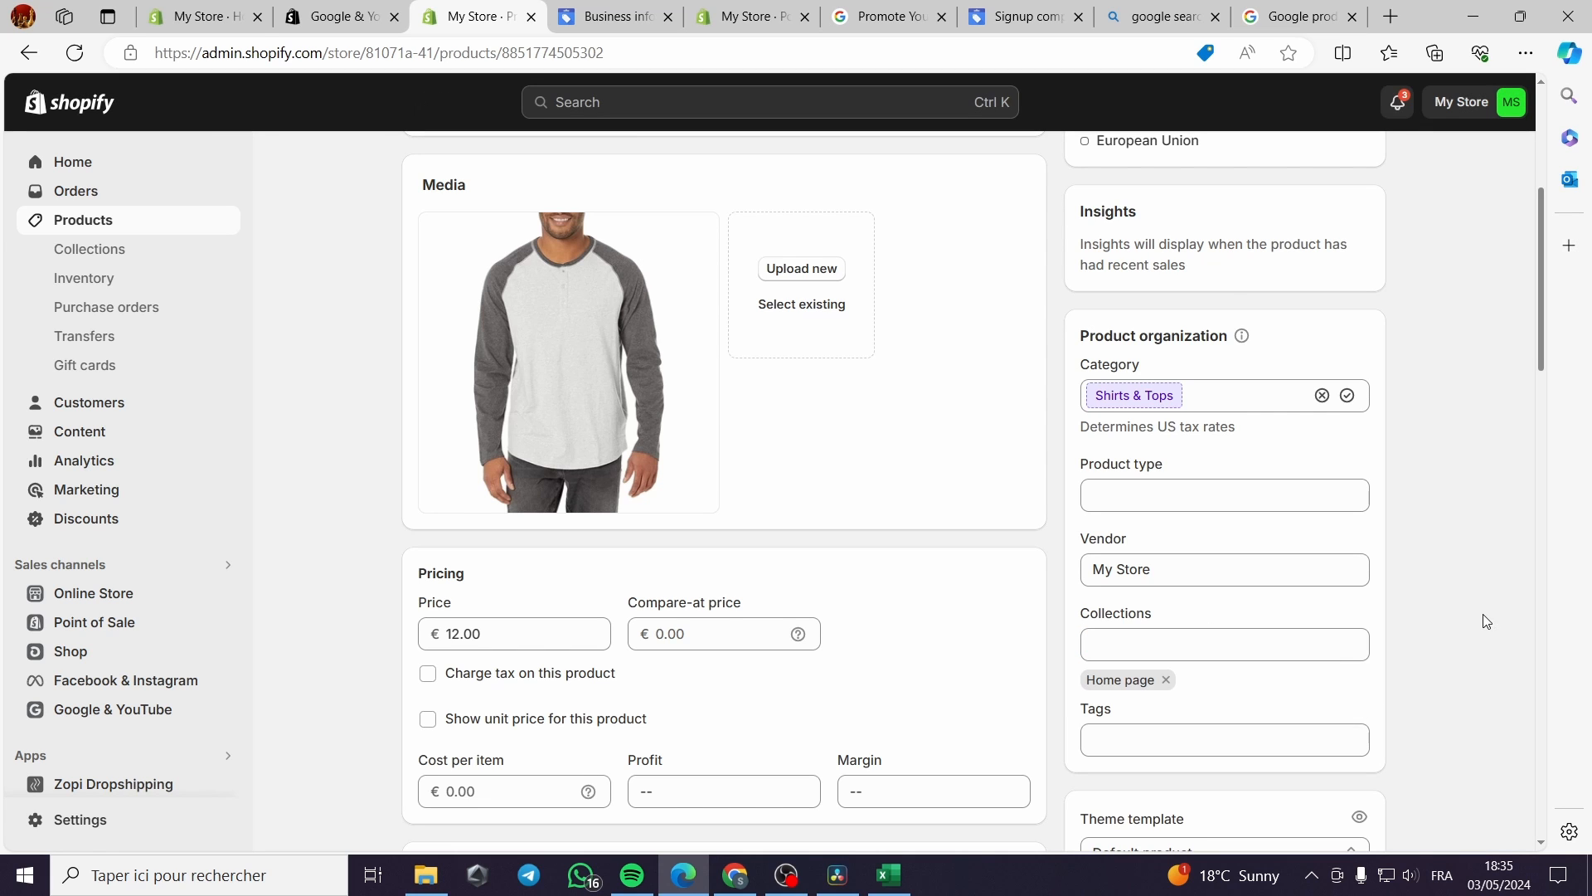
pyautogui.click(1129, 741)
pyautogui.scroll(-1, 1118, 740)
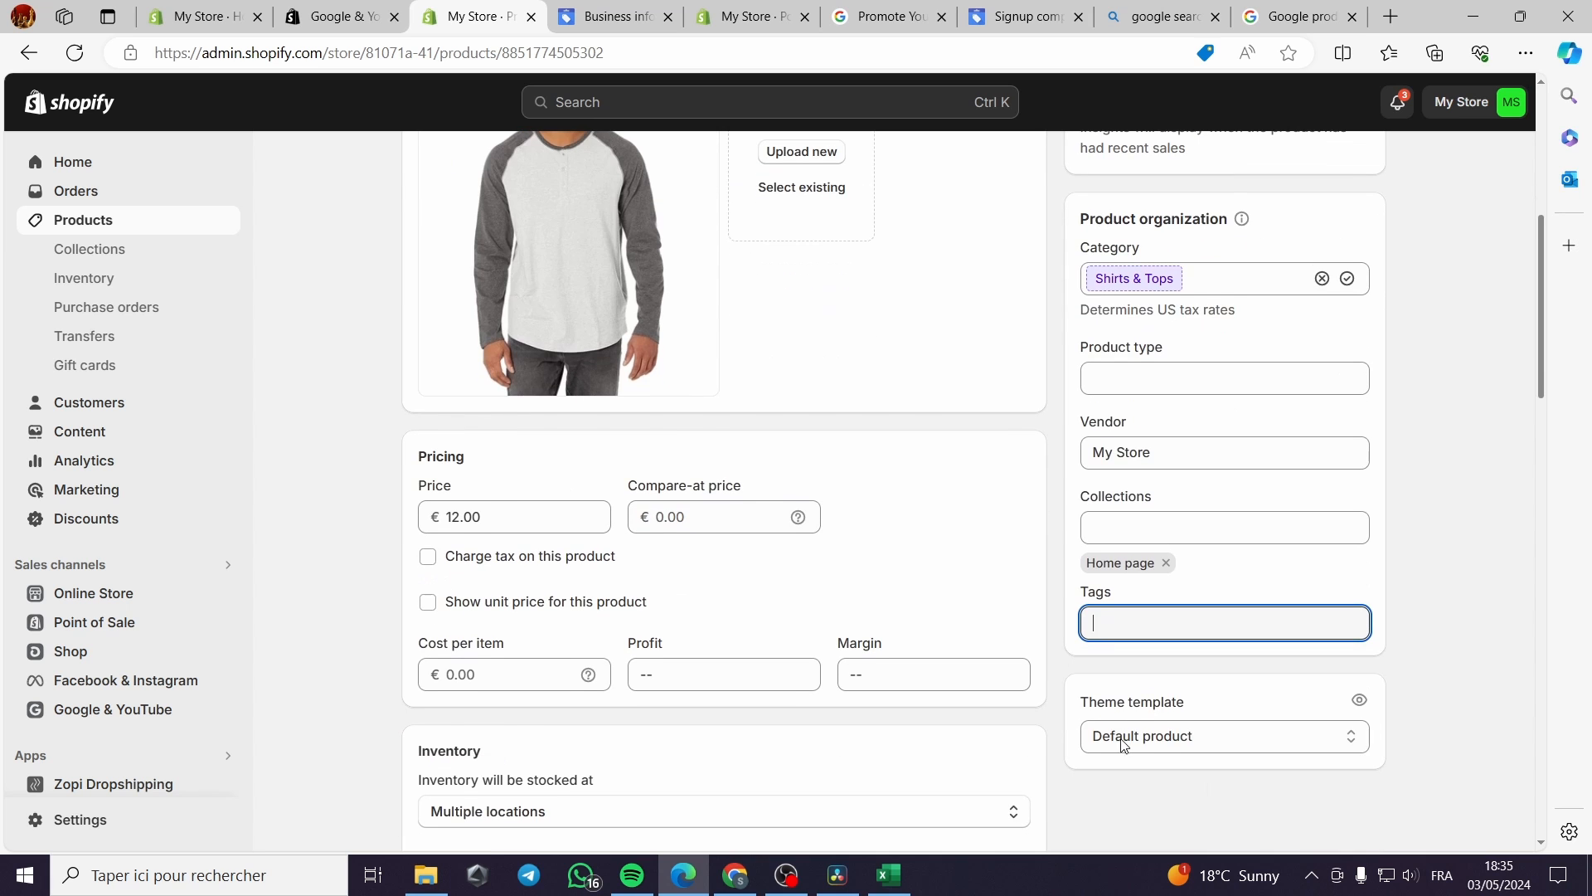
# - View the available product categories, keep Shirts & Tops, and return to the product's title and description
pyautogui.scroll(3, 1174, 643)
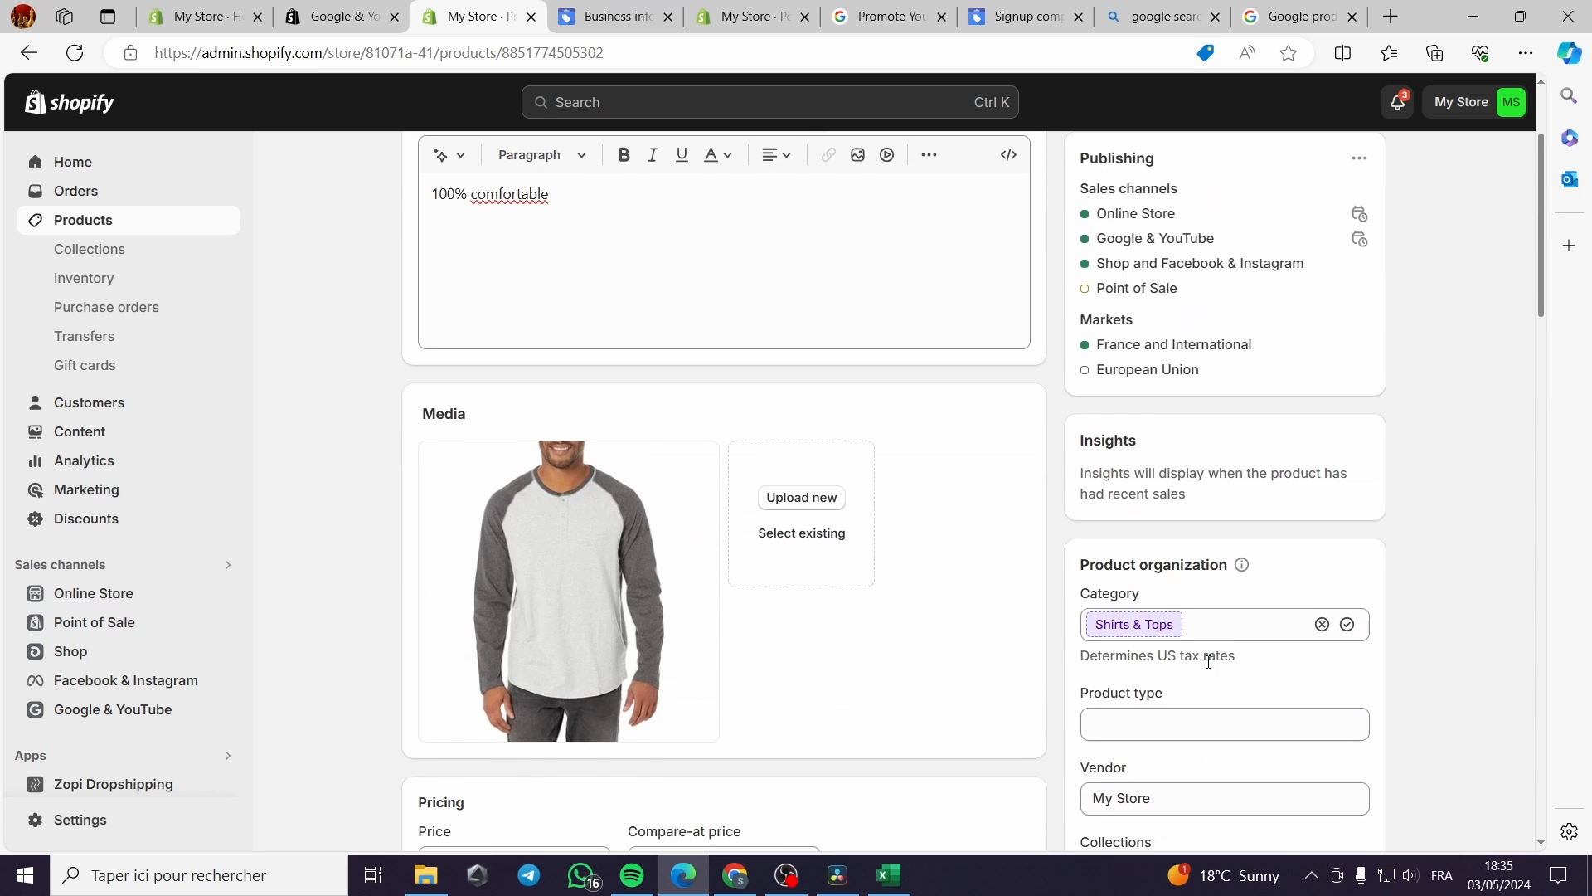
pyautogui.click(1239, 631)
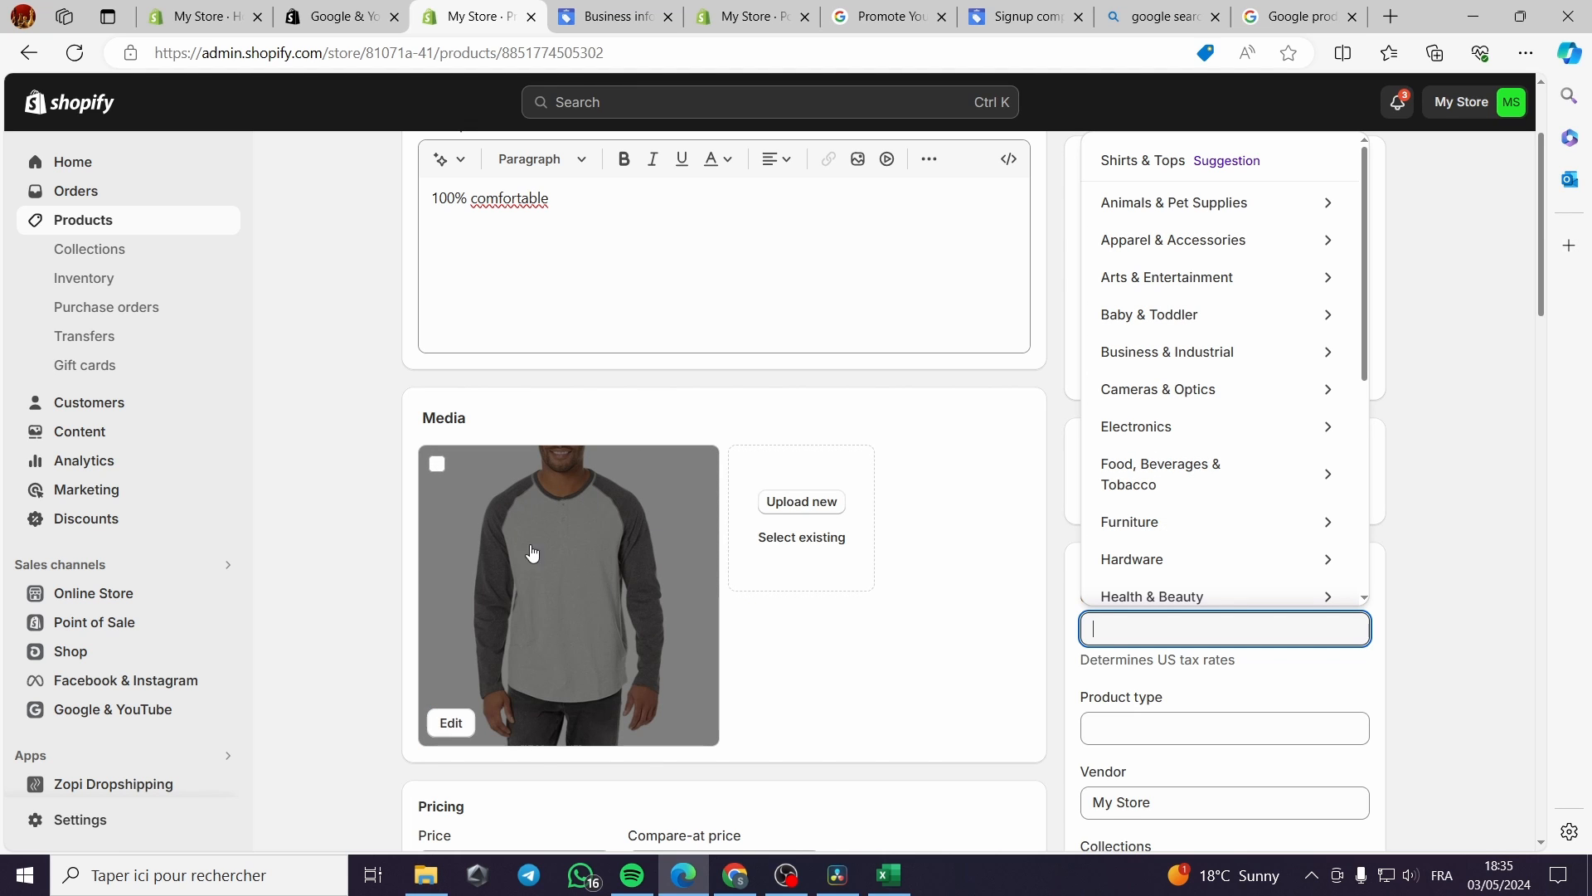
pyautogui.click(981, 603)
pyautogui.scroll(3, 981, 603)
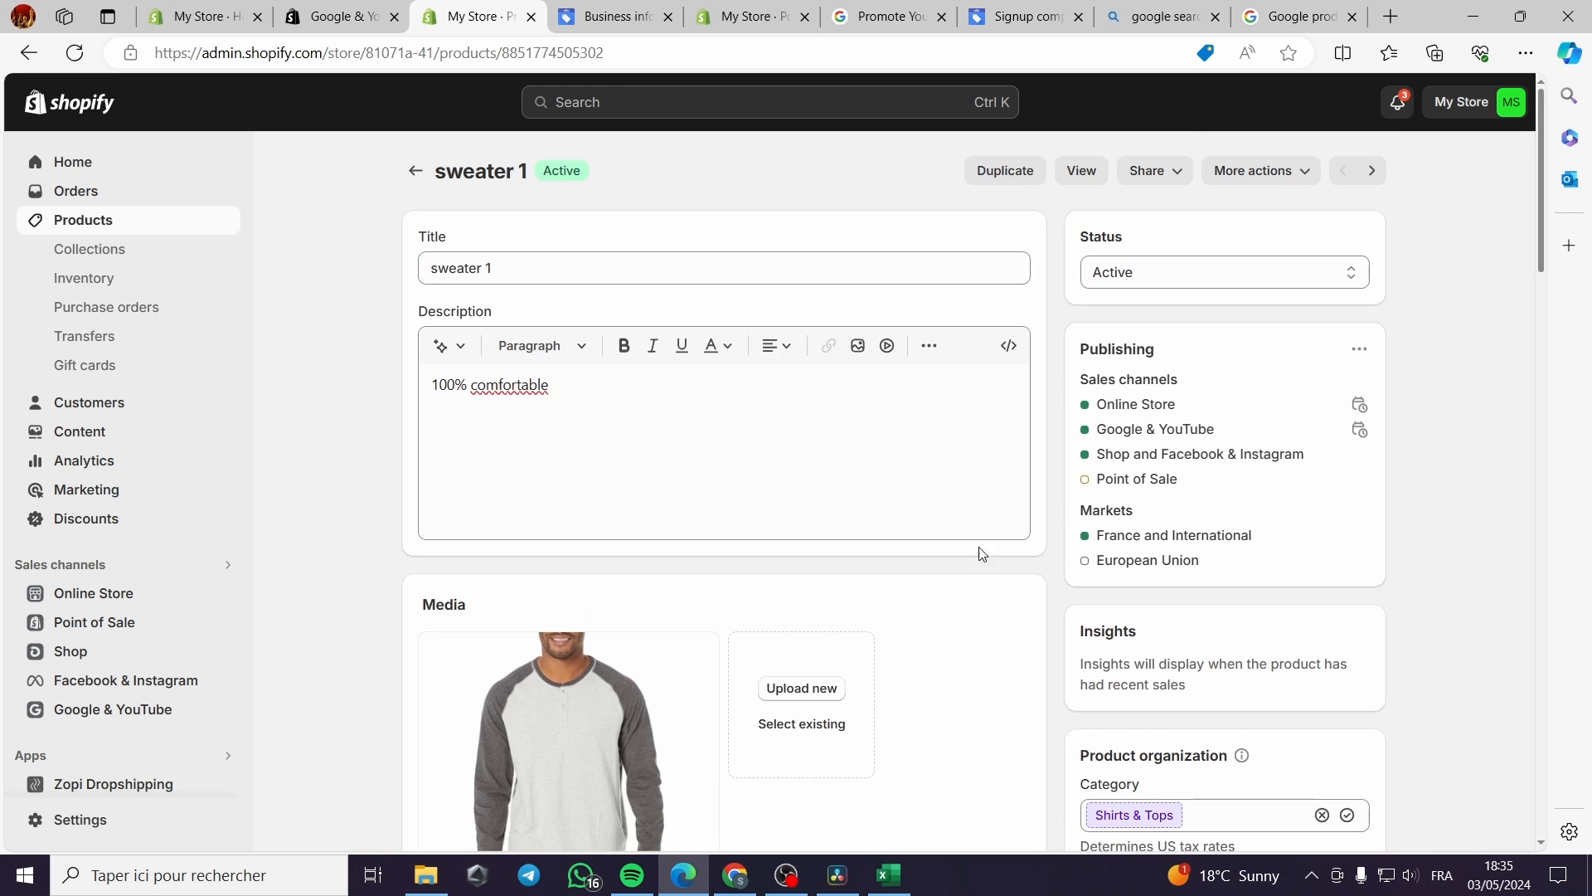